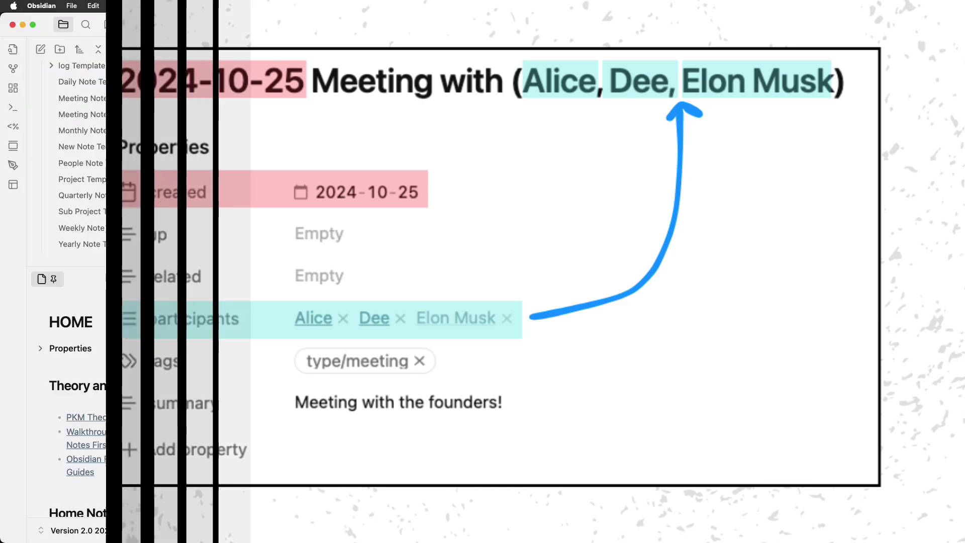
Link a new note named "untilted" under the 08:00 entry in the daily note's Log Pages, and create the note from the link.
{"action": "scroll", "coordinate": [581, 261], "scroll_direction": "up", "scroll_amount": 6}
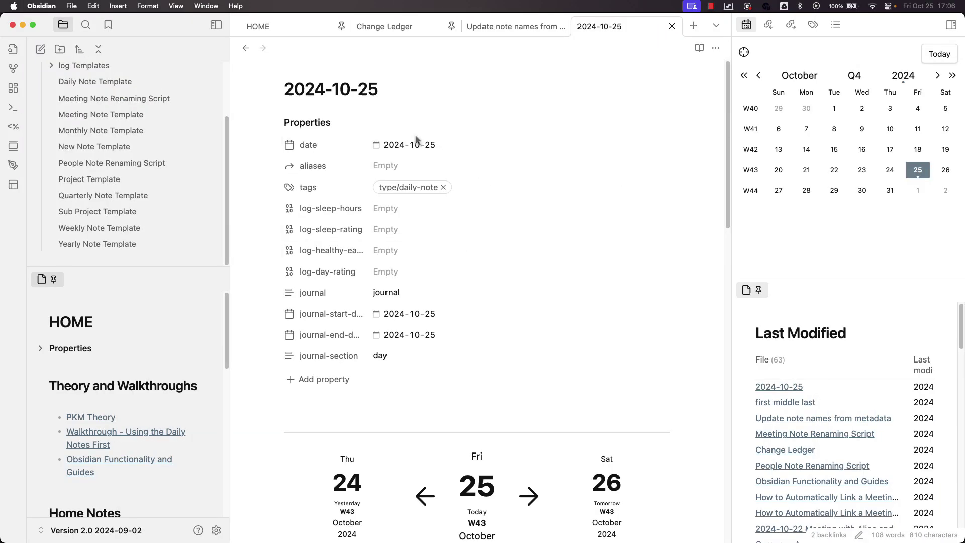
{"action": "left_click", "coordinate": [275, 122]}
{"action": "scroll", "coordinate": [448, 146], "scroll_direction": "down", "scroll_amount": 6}
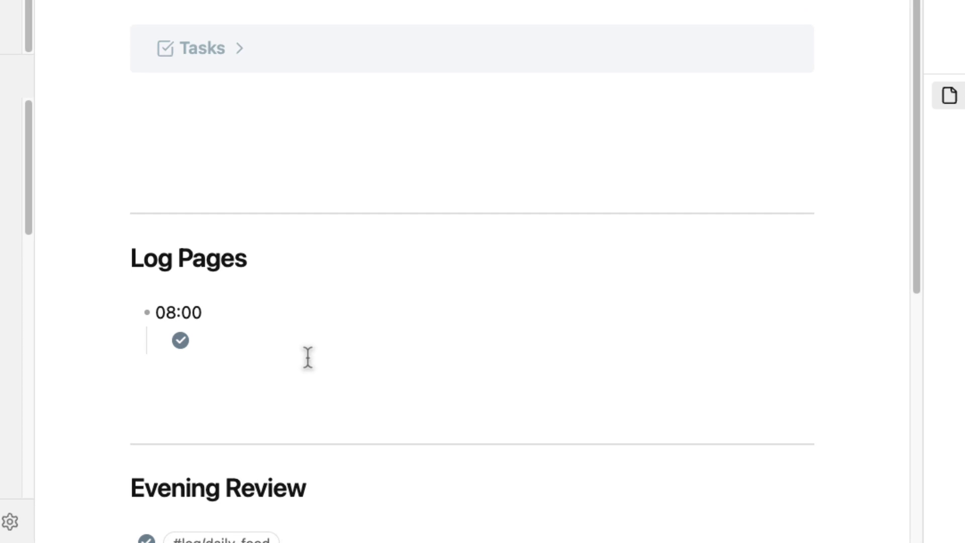
{"action": "type", "text": "[["}
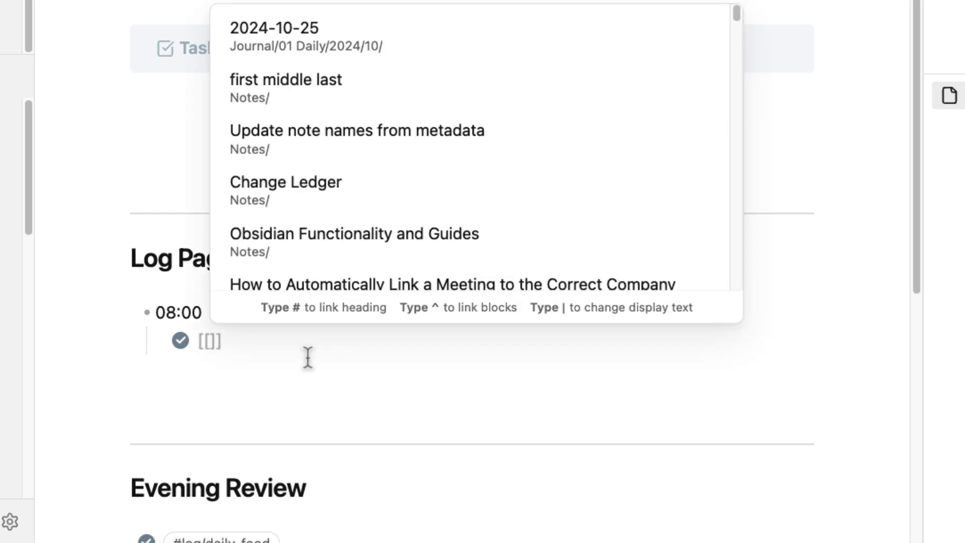
{"action": "type", "text": "untilted"}
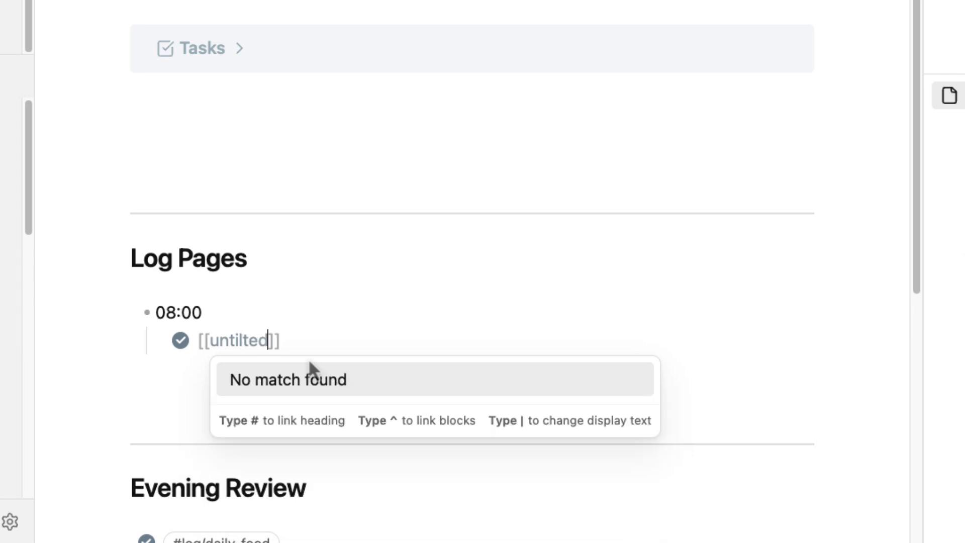
{"action": "left_click", "coordinate": [279, 343]}
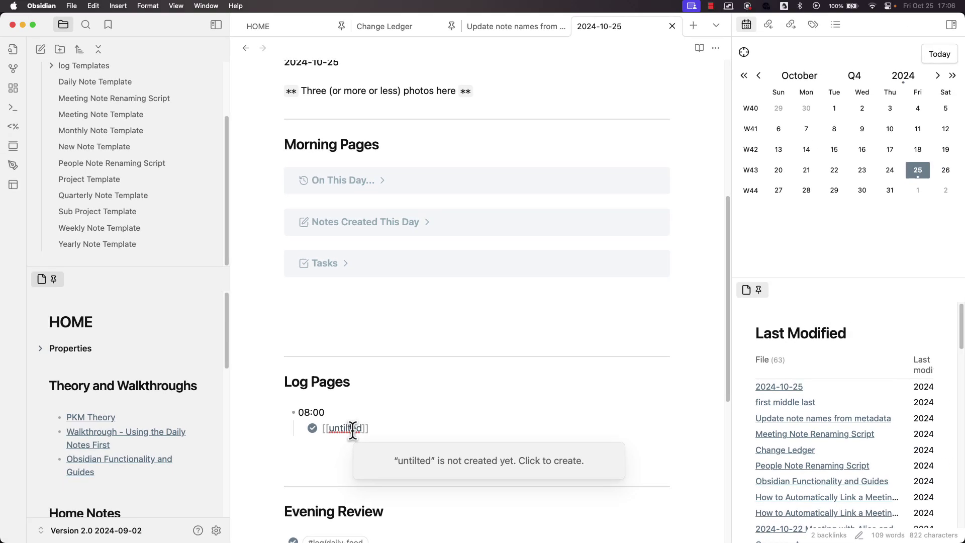
{"action": "left_click", "coordinate": [272, 341]}
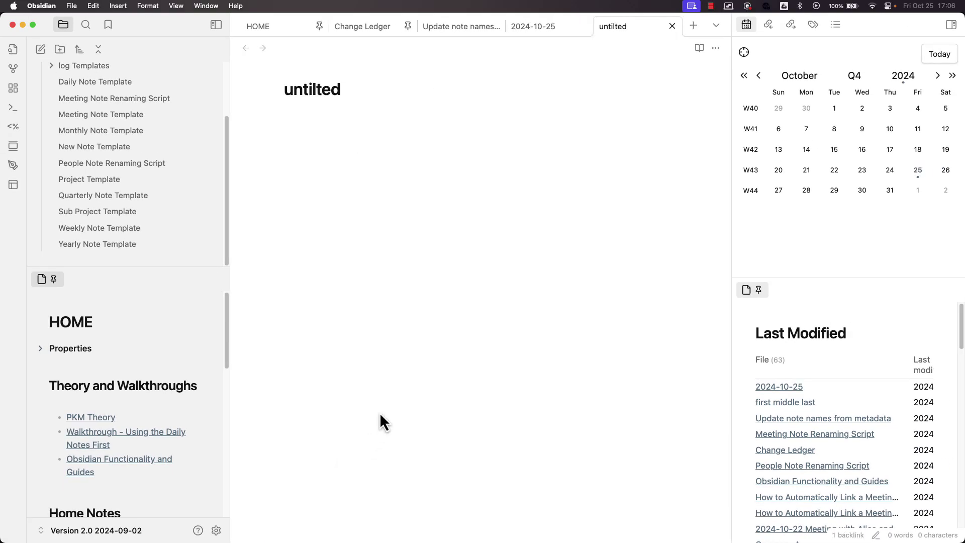
Insert the Meeting Note Template into the new untilted note.
{"action": "key", "text": "super+e"}
{"action": "type", "text": "meet"}
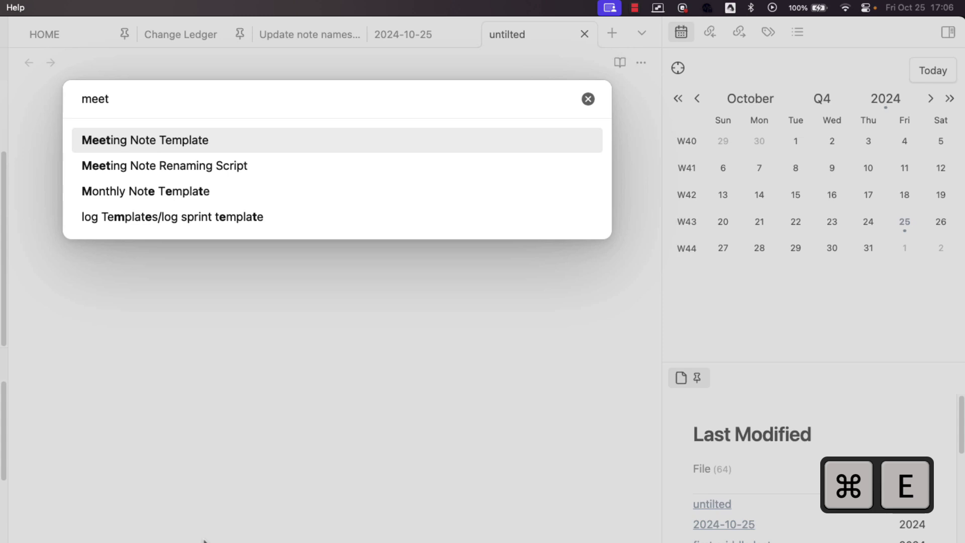
{"action": "key", "text": "Return"}
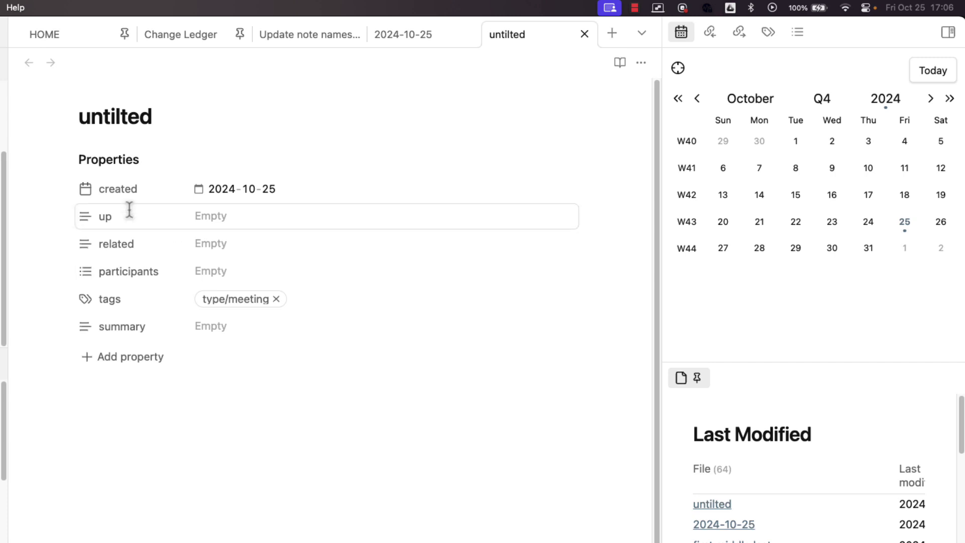
Add two people as linked entries in the meeting note's participants property.
{"action": "left_click", "coordinate": [240, 272]}
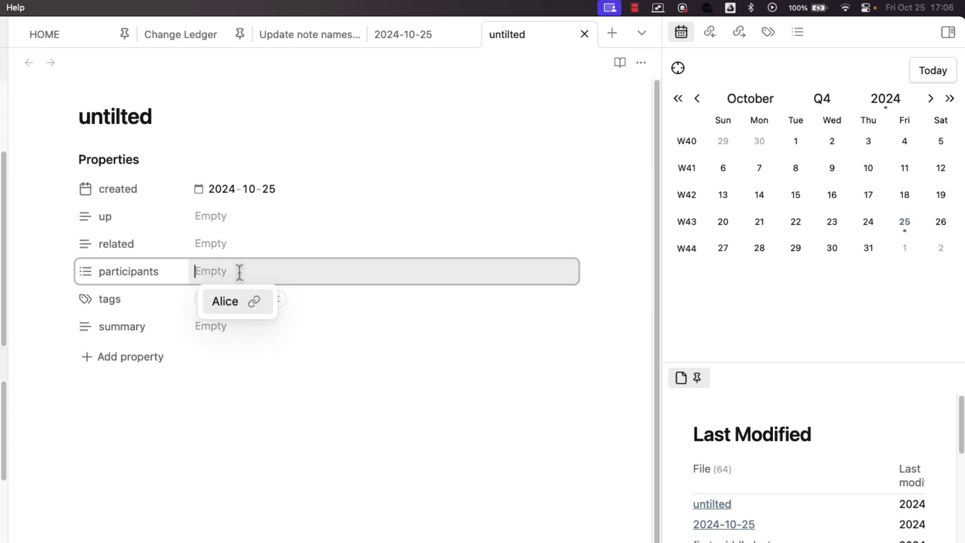
{"action": "left_click", "coordinate": [230, 307]}
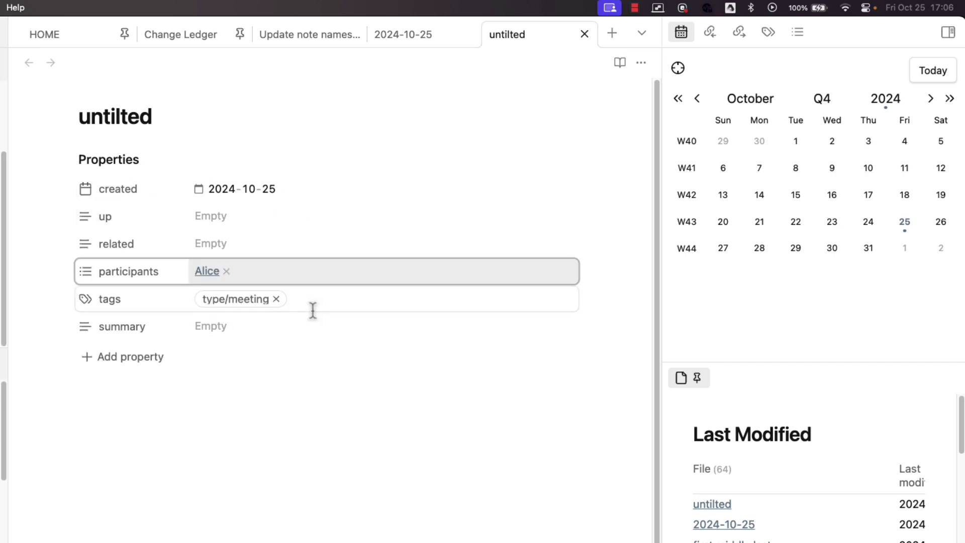
{"action": "type", "text": "[[Dee]]"}
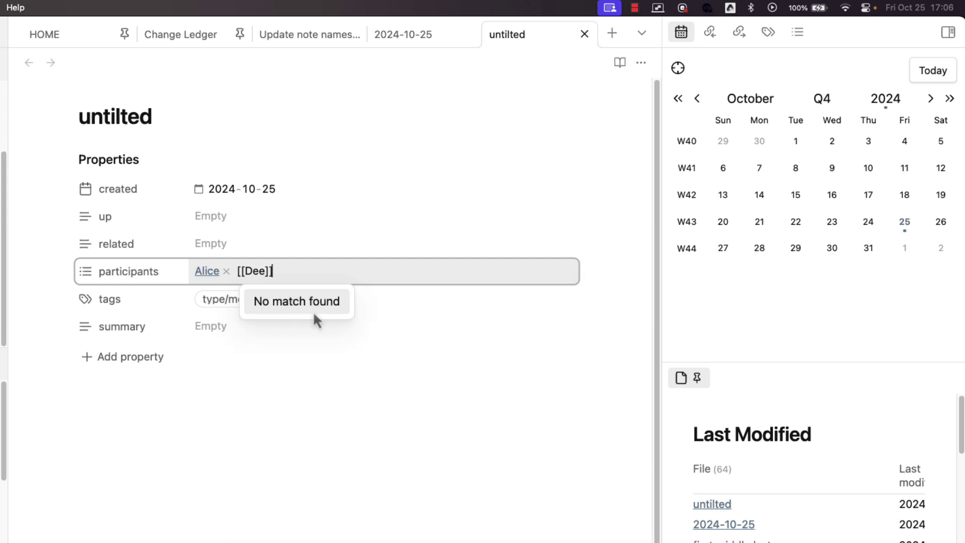
{"action": "key", "text": "Return"}
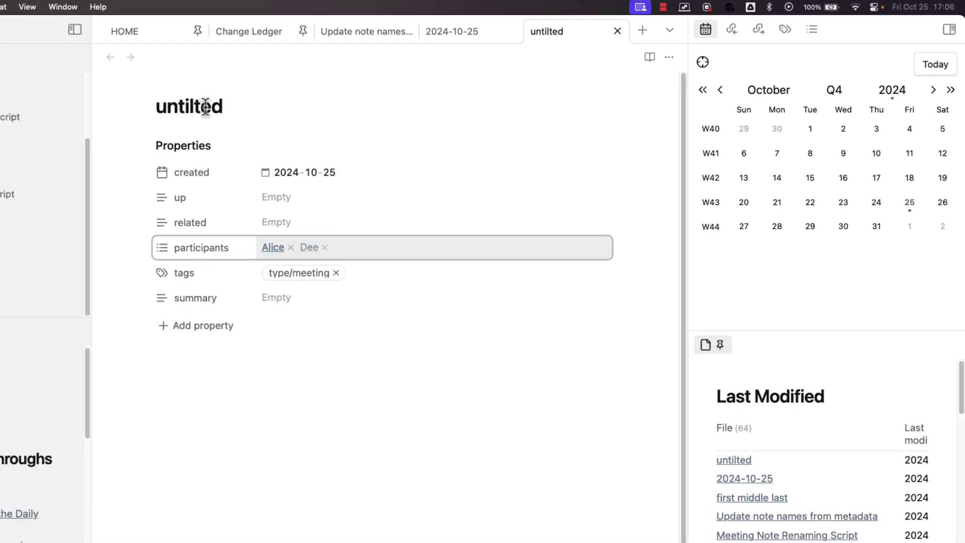
Try a manually worded link with the date 2024-10-25 and both participants beside the untilted link in the daily note, and remove it.
{"action": "left_click", "coordinate": [402, 34]}
{"action": "double_click", "coordinate": [349, 426]}
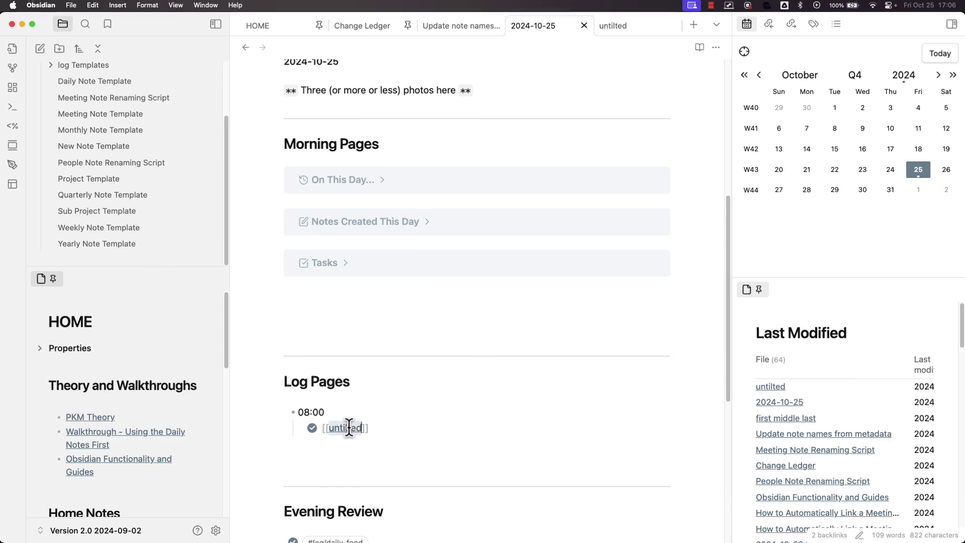
{"action": "left_click", "coordinate": [371, 373]}
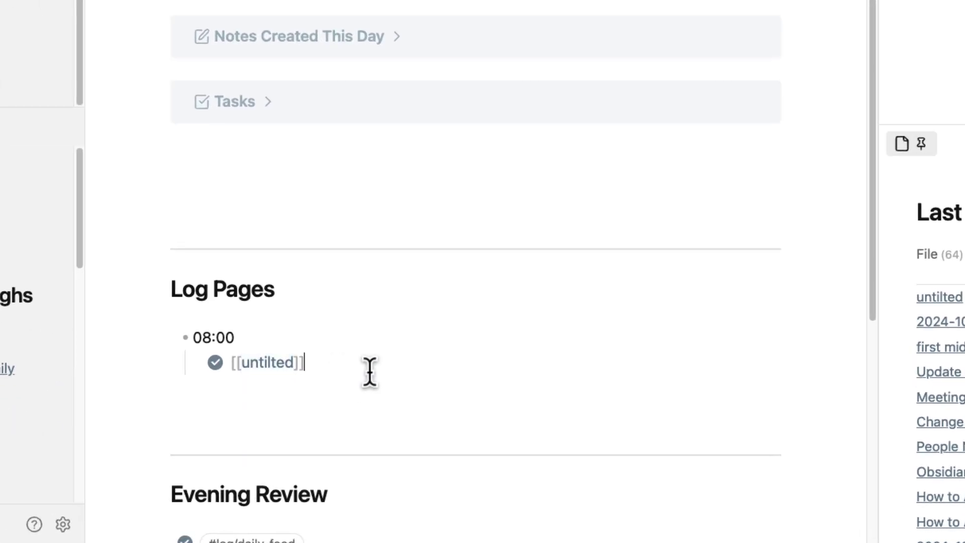
{"action": "type", "text": "[[2024-10-"}
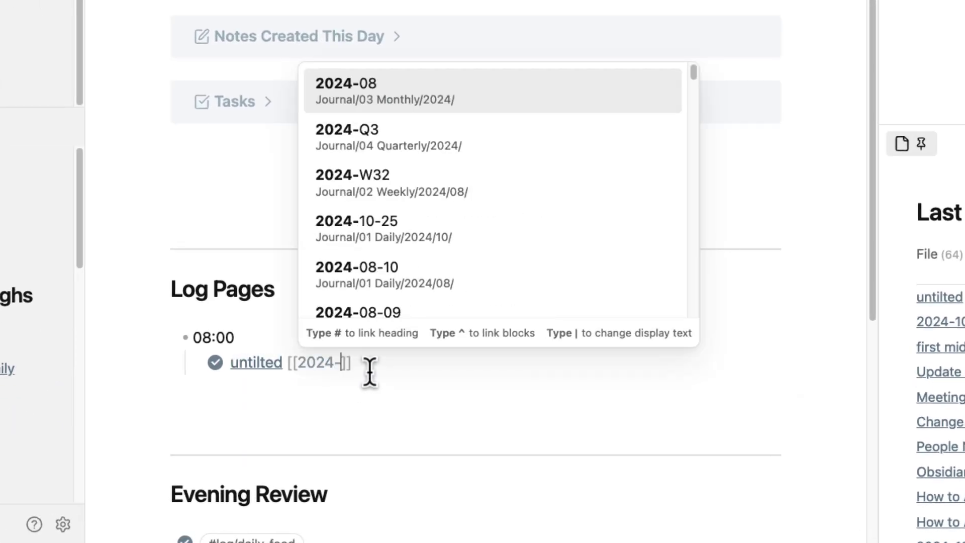
{"action": "type", "text": "25 meeting with "}
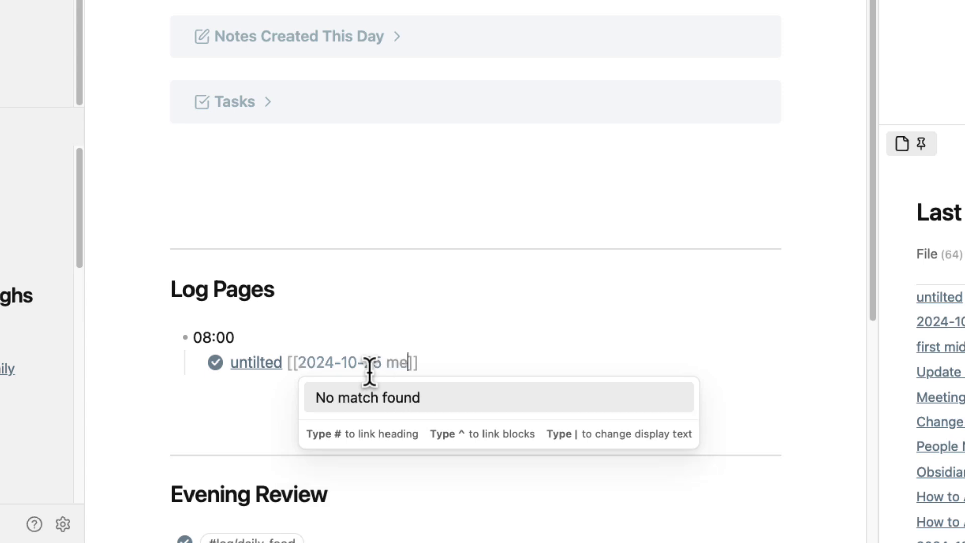
{"action": "type", "text": "alice and de"}
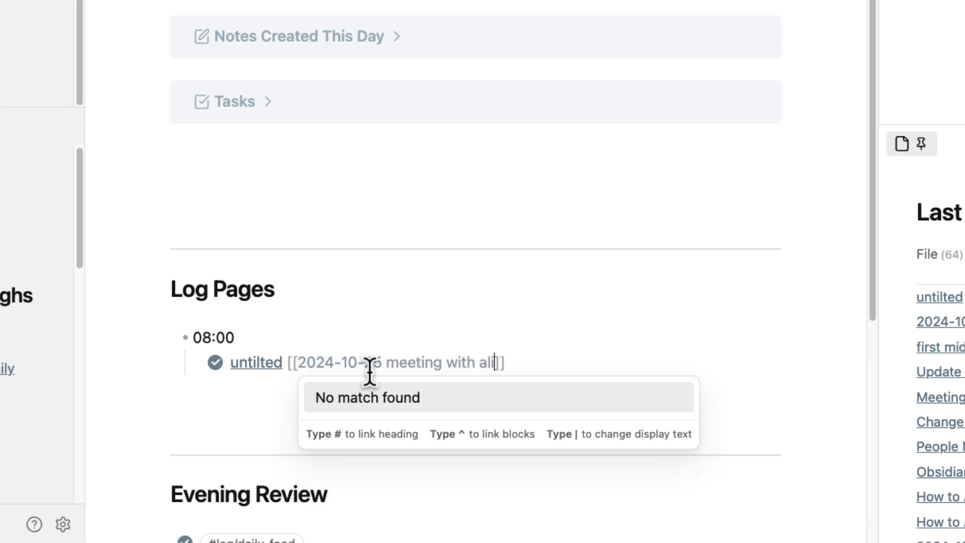
{"action": "type", "text": "e"}
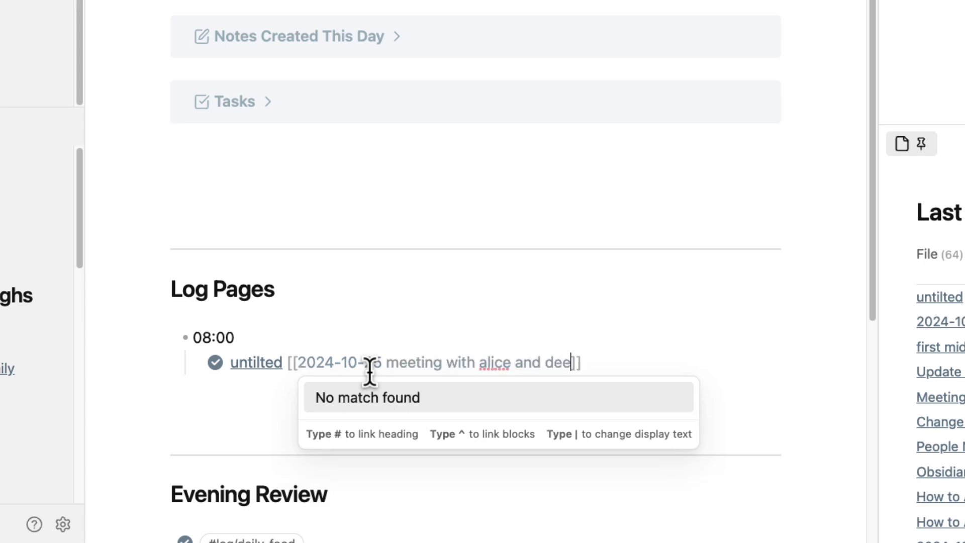
{"action": "left_click", "coordinate": [598, 362]}
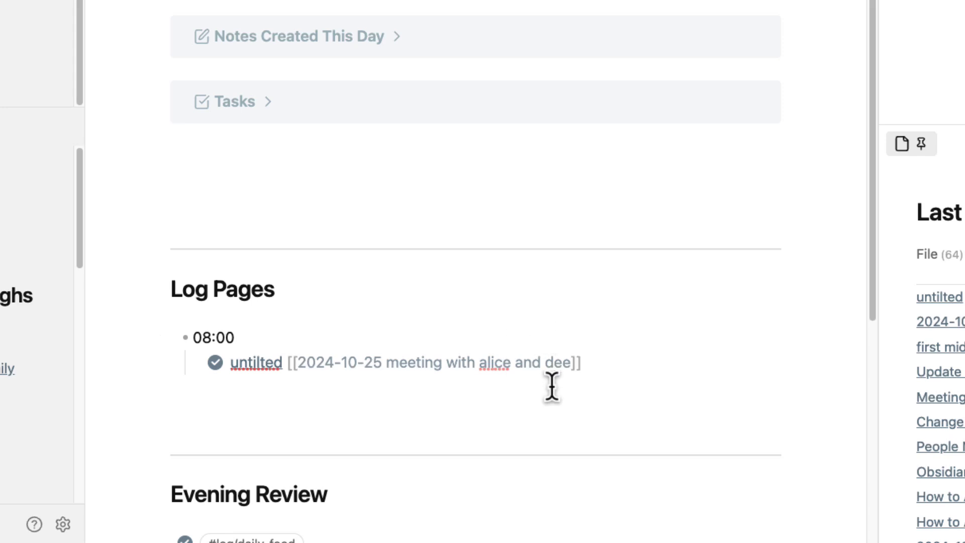
{"action": "left_click_drag", "start_coordinate": [620, 362], "coordinate": [278, 367]}
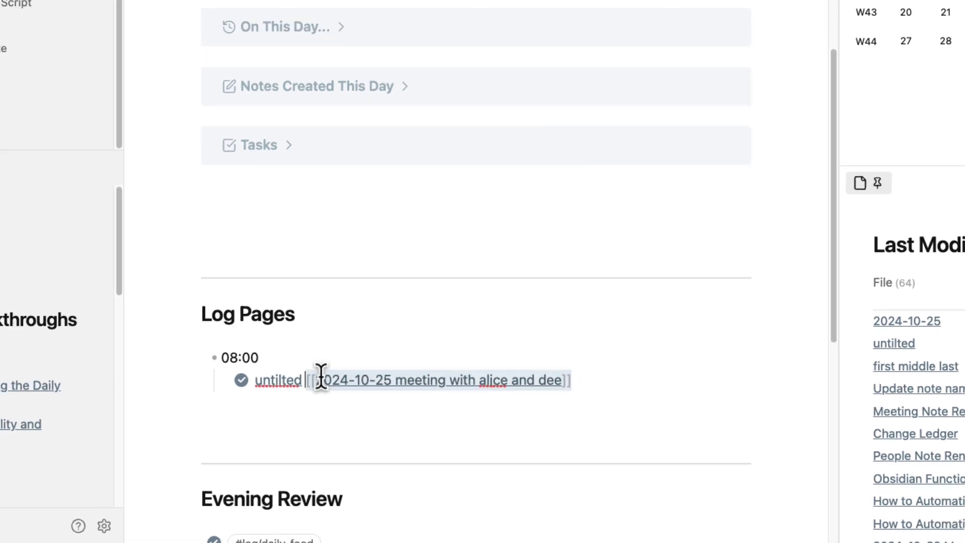
{"action": "key", "text": "BackSpace"}
Run the Meeting Note Renaming Script on the untilted note to title it from its created date and participants.
{"action": "left_click", "coordinate": [613, 27]}
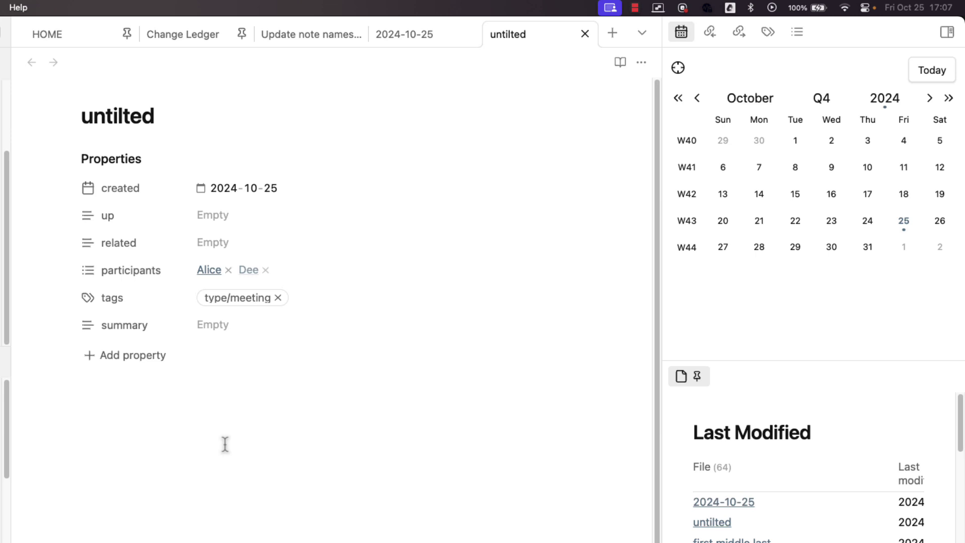
{"action": "key", "text": "super+e"}
{"action": "type", "text": "meeting"}
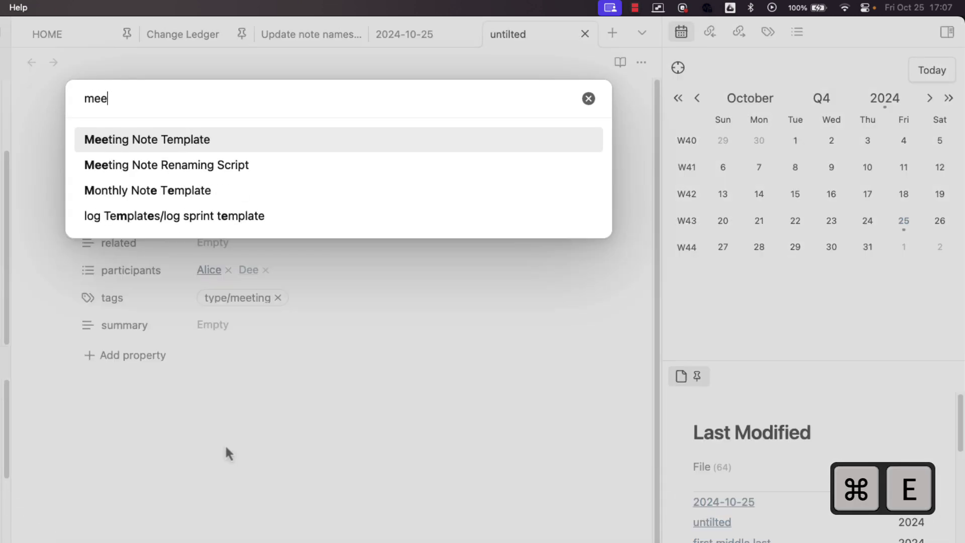
{"action": "left_click", "coordinate": [216, 175]}
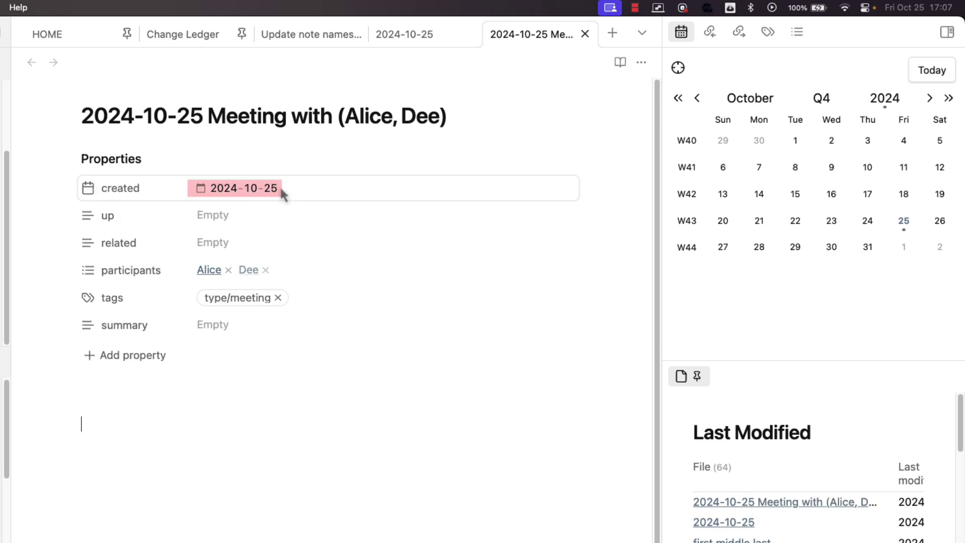
Add elonmusk as a third linked entry in the meeting note's participants property.
{"action": "left_click_drag", "start_coordinate": [208, 117], "coordinate": [448, 120]}
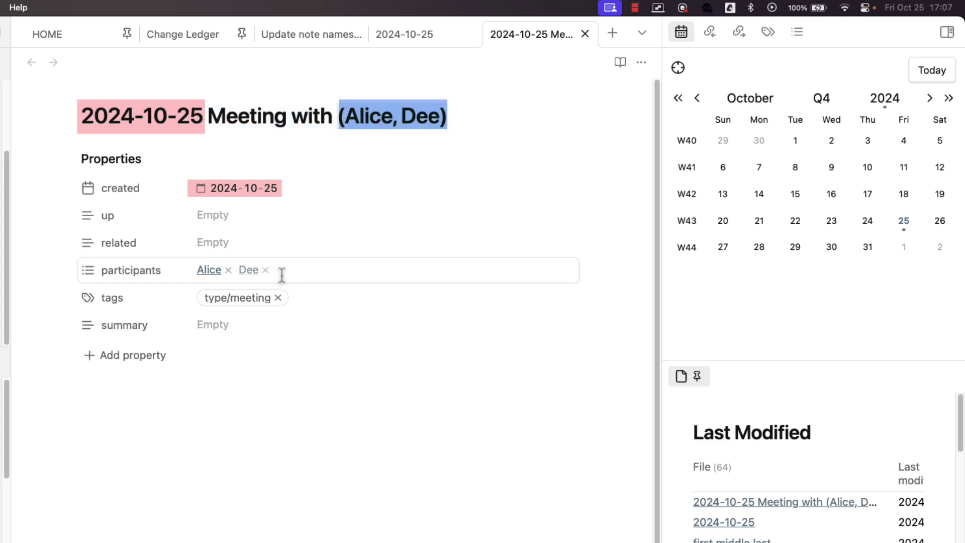
{"action": "left_click_drag", "start_coordinate": [280, 274], "coordinate": [210, 256]}
{"action": "left_click", "coordinate": [306, 267]}
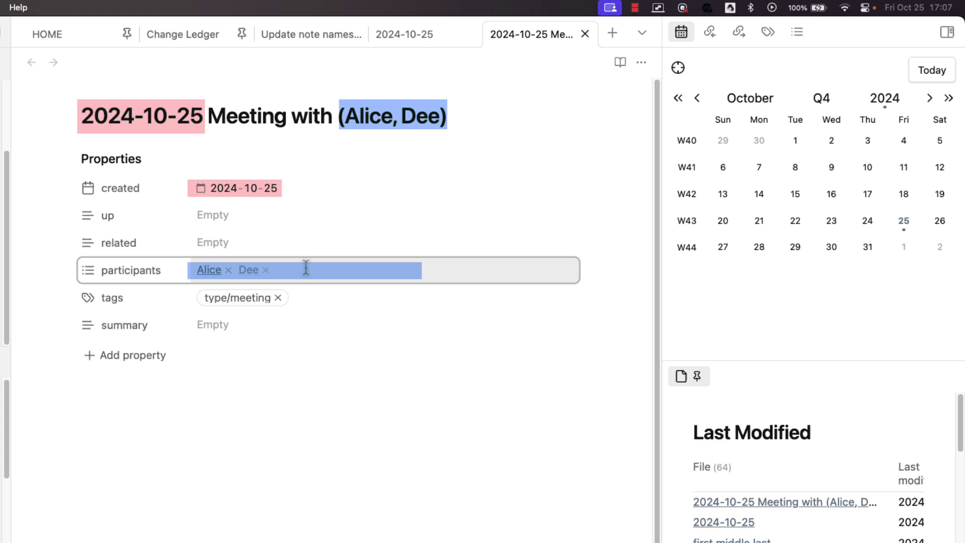
{"action": "type", "text": "[[elonmusk]]"}
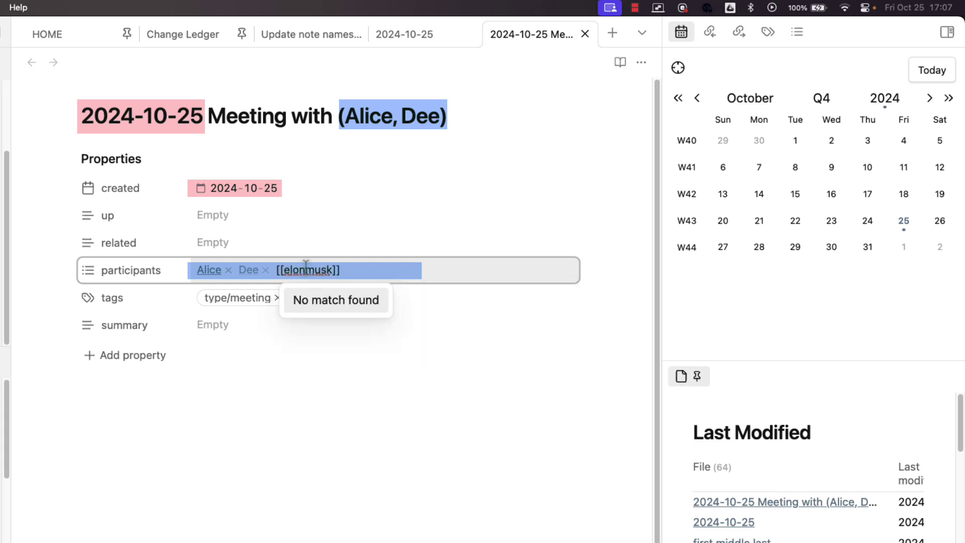
{"action": "key", "text": "Return"}
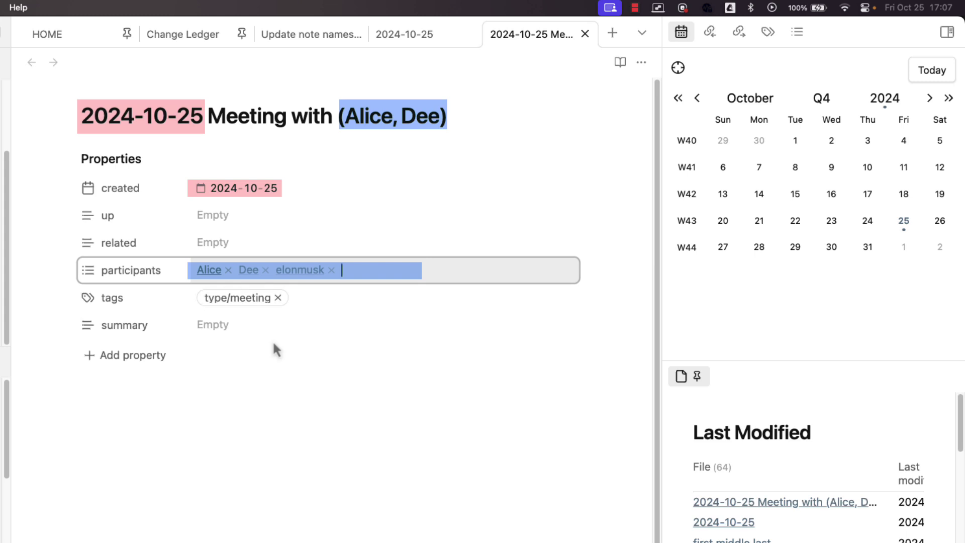
Rerun the Meeting Note Renaming Script so the title includes the added participant.
{"action": "key", "text": "super+e"}
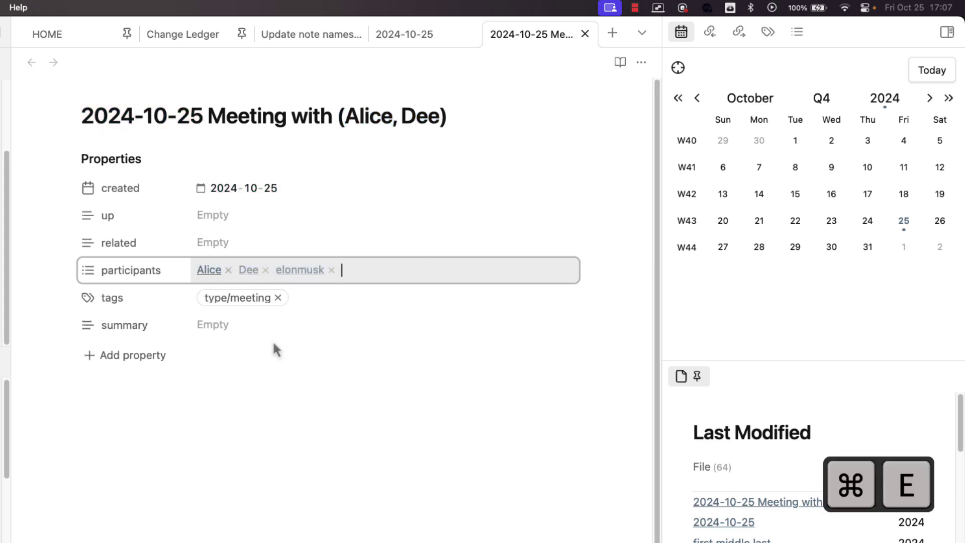
{"action": "type", "text": "te"}
{"action": "key", "text": "BackSpace"}
{"action": "key", "text": "BackSpace"}
{"action": "type", "text": "m"}
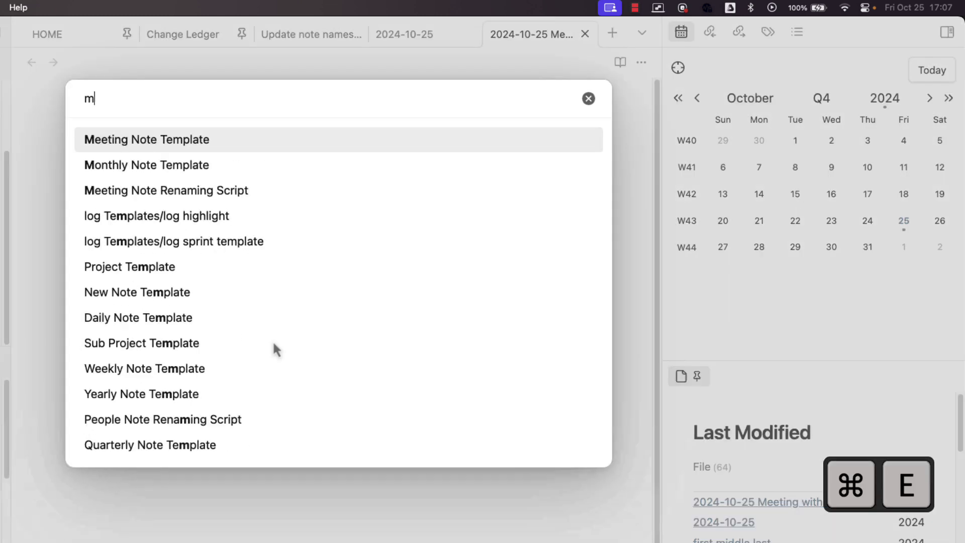
{"action": "type", "text": "eeting"}
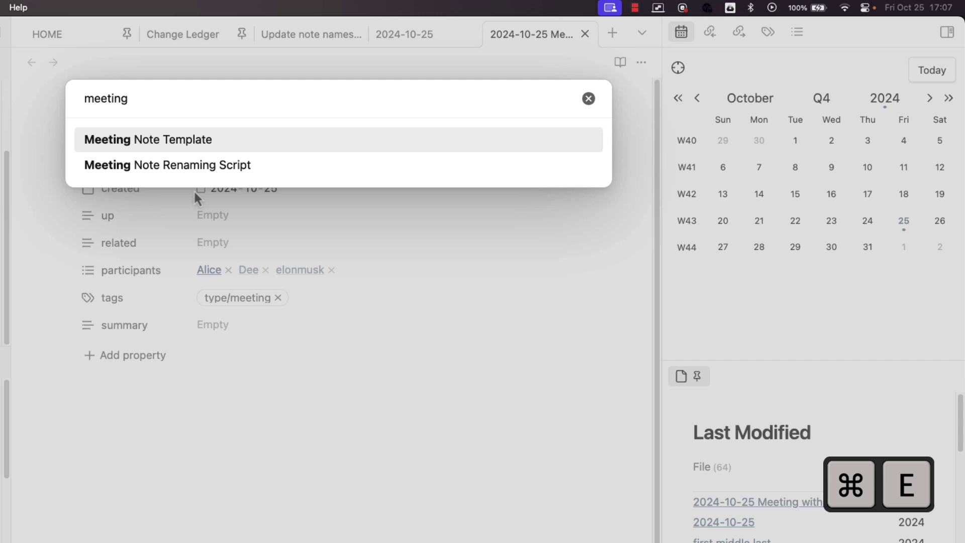
{"action": "left_click", "coordinate": [237, 171]}
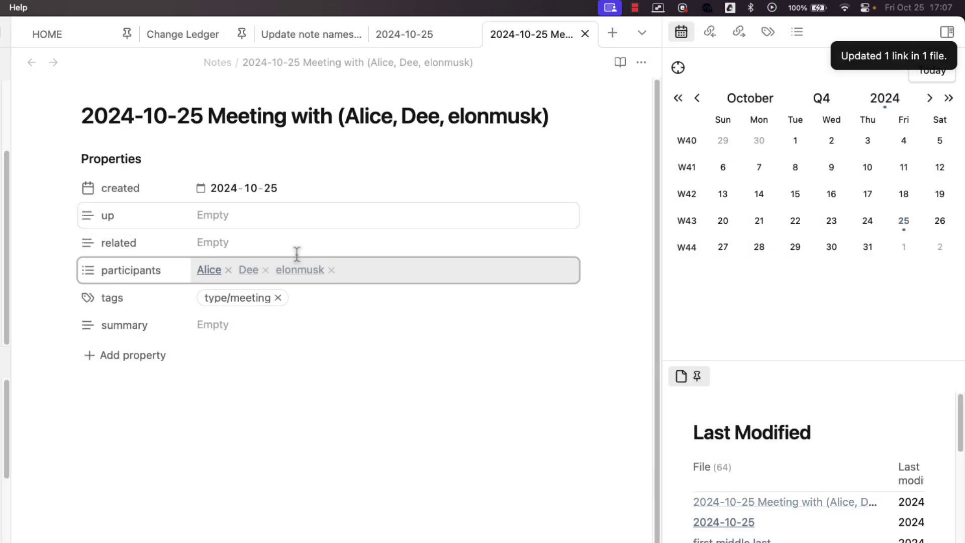
Remove the last two entries from the participants property, leaving only the first participant.
{"action": "left_click_drag", "start_coordinate": [322, 272], "coordinate": [268, 276]}
{"action": "left_click_drag", "start_coordinate": [251, 270], "coordinate": [272, 275]}
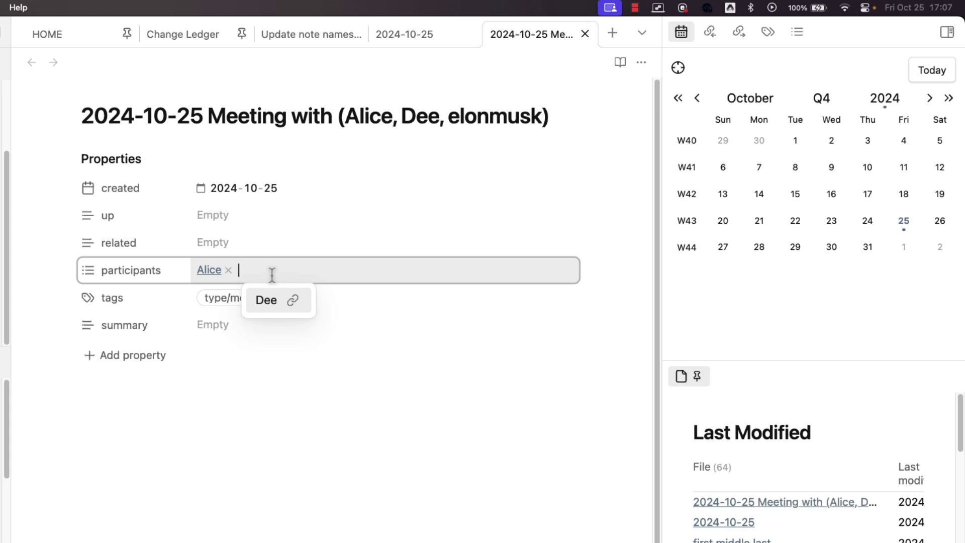
{"action": "left_click_drag", "start_coordinate": [272, 275], "coordinate": [273, 276]}
Update the note title to match the reduced participant list using the Meeting Note Renaming Script.
{"action": "key", "text": "super+e"}
{"action": "type", "text": "meeting"}
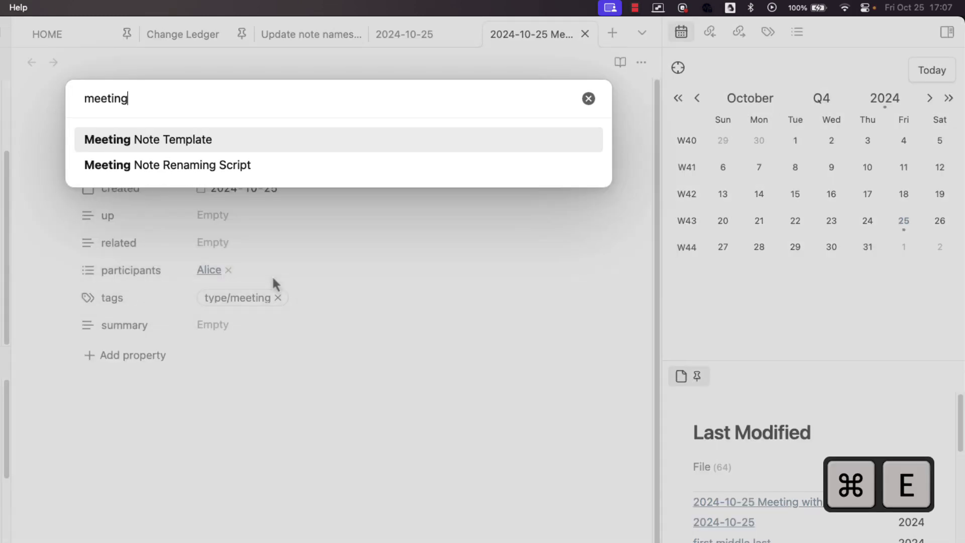
{"action": "key", "text": "Down"}
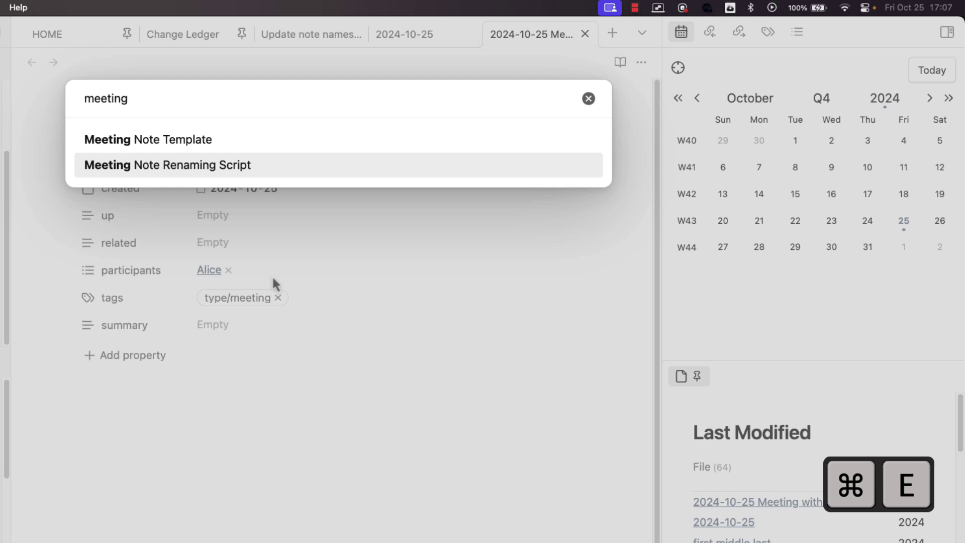
{"action": "key", "text": "Return"}
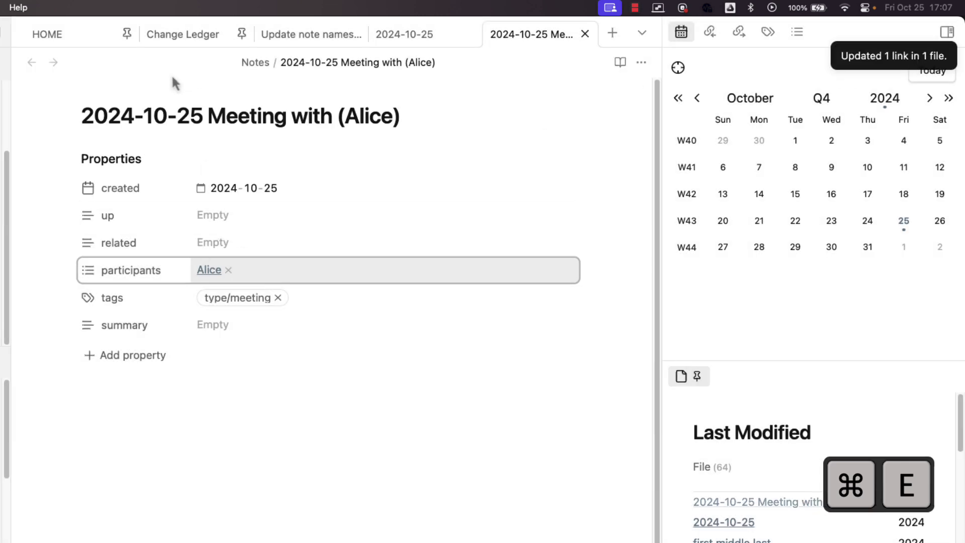
Open the Meeting Note Renaming Script template and examine how its code handles the created date and participants.
{"action": "left_click_drag", "start_coordinate": [82, 114], "coordinate": [391, 109]}
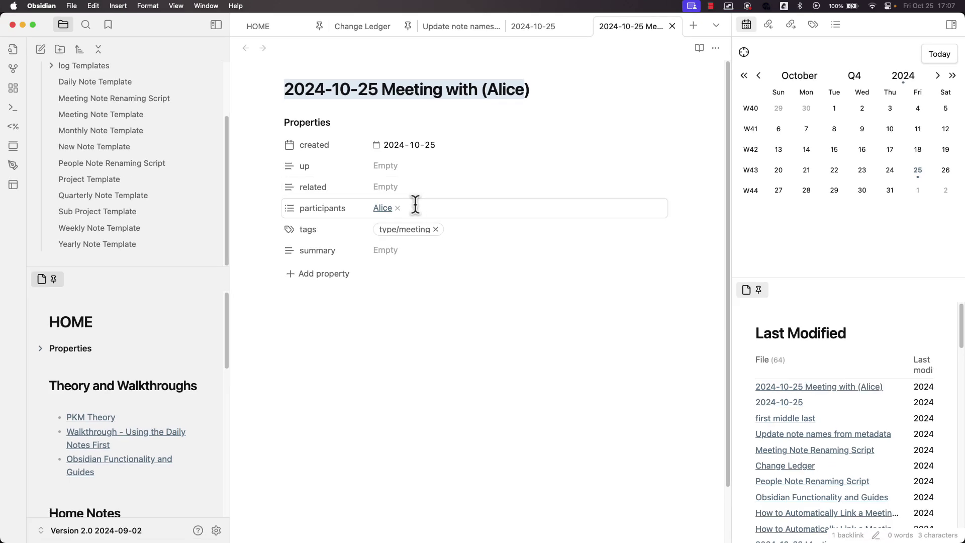
{"action": "scroll", "coordinate": [85, 150], "scroll_direction": "up", "scroll_amount": 4}
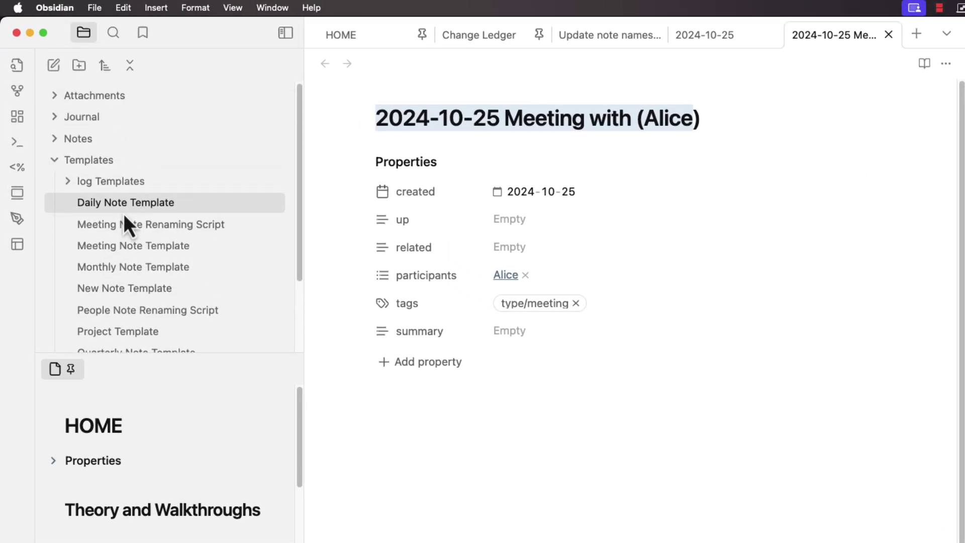
{"action": "scroll", "coordinate": [99, 174], "scroll_direction": "down", "scroll_amount": 4}
{"action": "scroll", "coordinate": [150, 242], "scroll_direction": "up", "scroll_amount": 4}
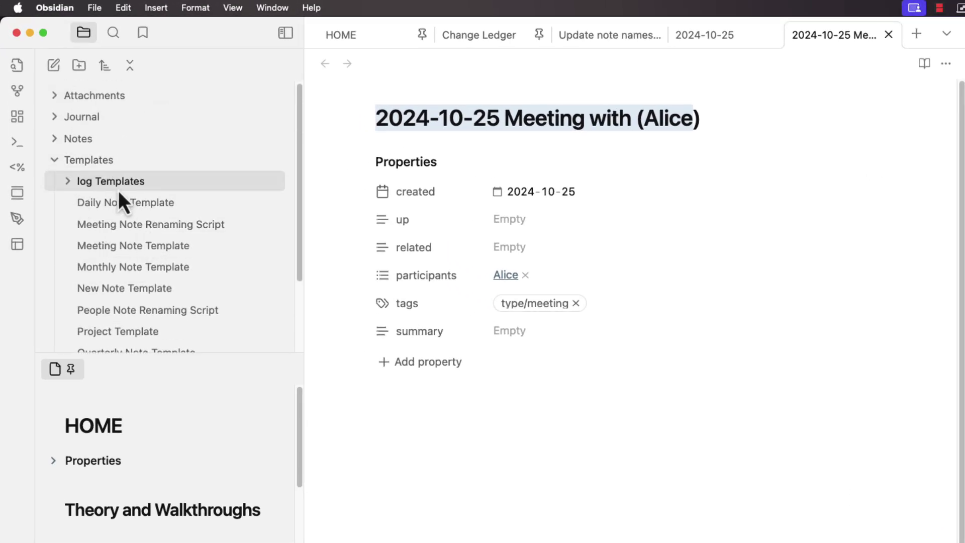
{"action": "scroll", "coordinate": [122, 198], "scroll_direction": "down", "scroll_amount": 4}
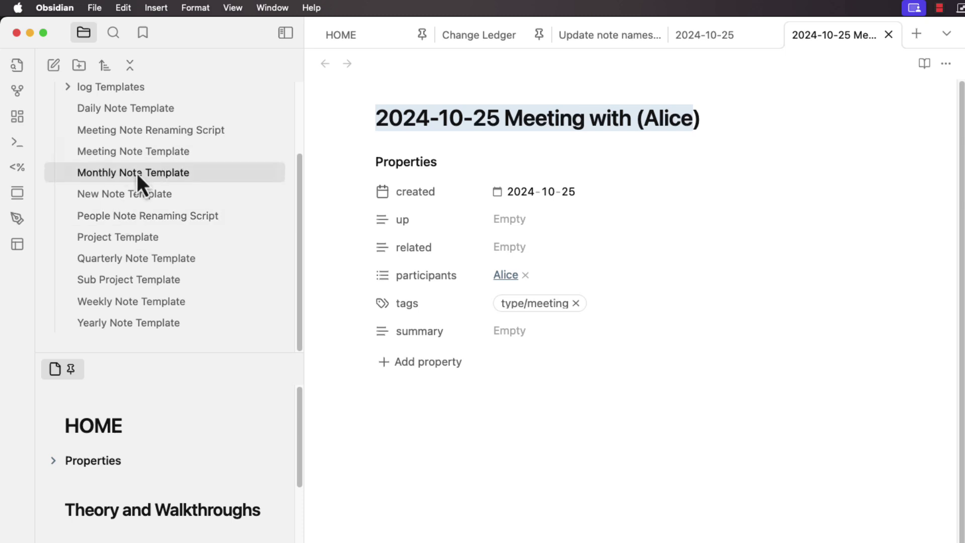
{"action": "left_click", "coordinate": [150, 130]}
{"action": "scroll", "coordinate": [679, 254], "scroll_direction": "down", "scroll_amount": 5}
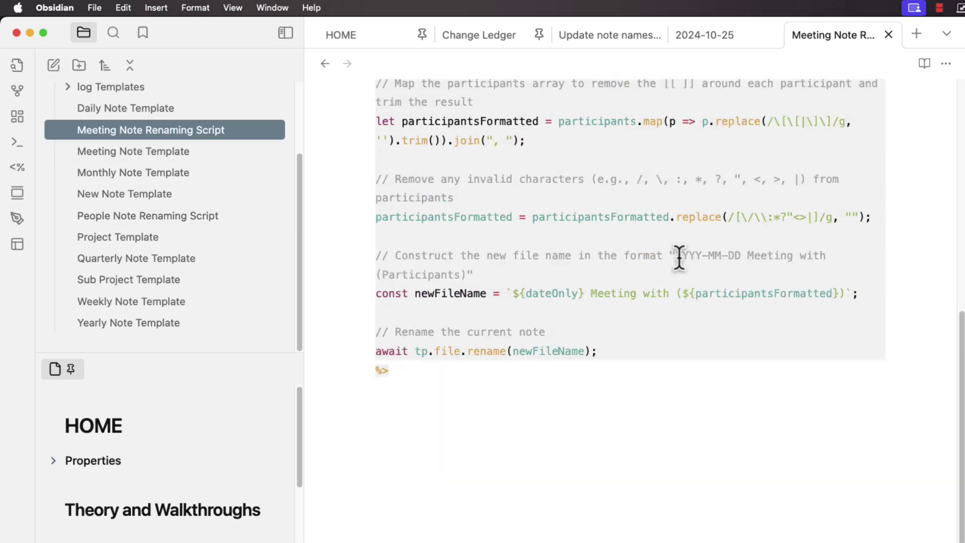
{"action": "scroll", "coordinate": [681, 262], "scroll_direction": "up", "scroll_amount": 5}
{"action": "left_click_drag", "start_coordinate": [378, 193], "coordinate": [506, 195]}
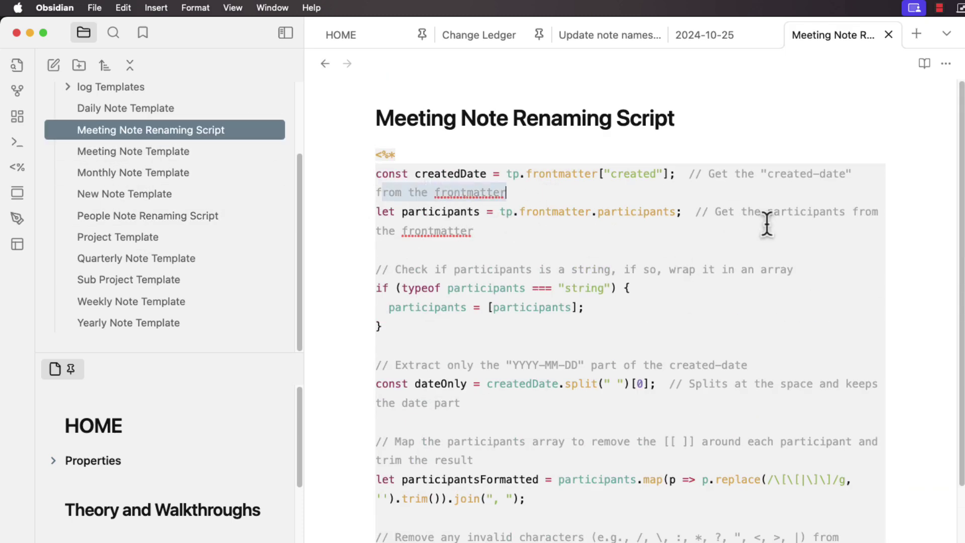
{"action": "left_click_drag", "start_coordinate": [735, 212], "coordinate": [892, 221]}
{"action": "left_click_drag", "start_coordinate": [446, 270], "coordinate": [793, 270]}
{"action": "left_click_drag", "start_coordinate": [442, 365], "coordinate": [825, 369]}
{"action": "left_click_drag", "start_coordinate": [453, 442], "coordinate": [578, 444]}
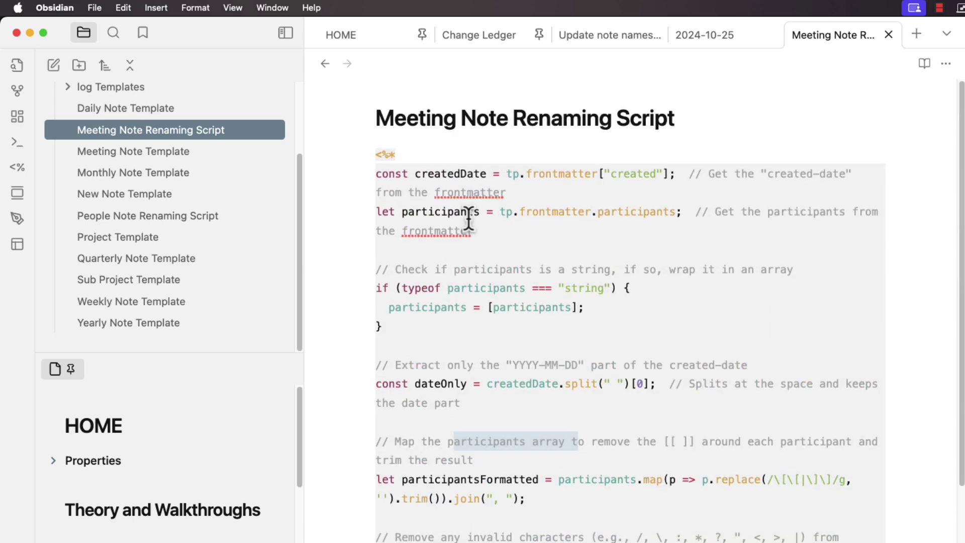
{"action": "left_click_drag", "start_coordinate": [408, 119], "coordinate": [687, 109]}
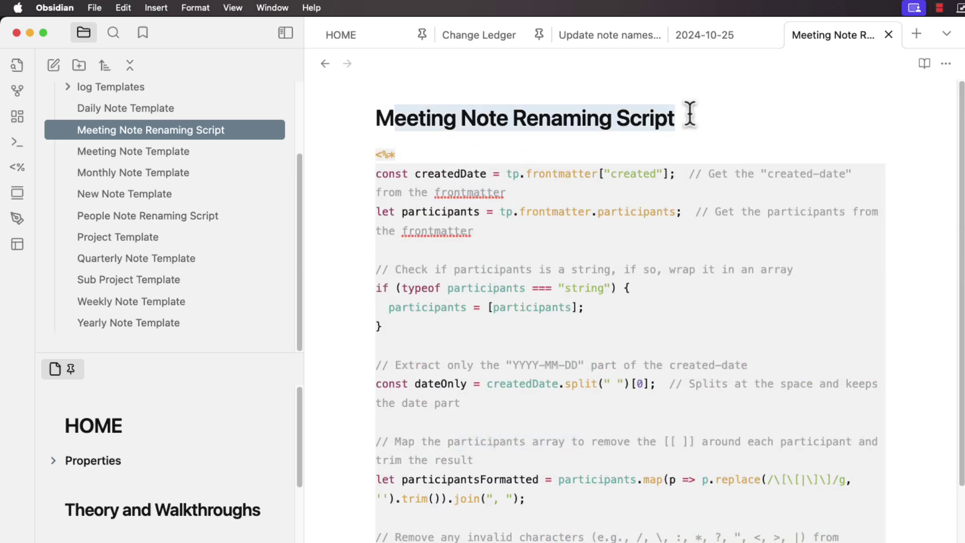
Return to the meeting note and add a new linked person, by first name, as the second entry in its participants property.
{"action": "left_click", "coordinate": [720, 44]}
{"action": "key", "text": "ctrl+Tab"}
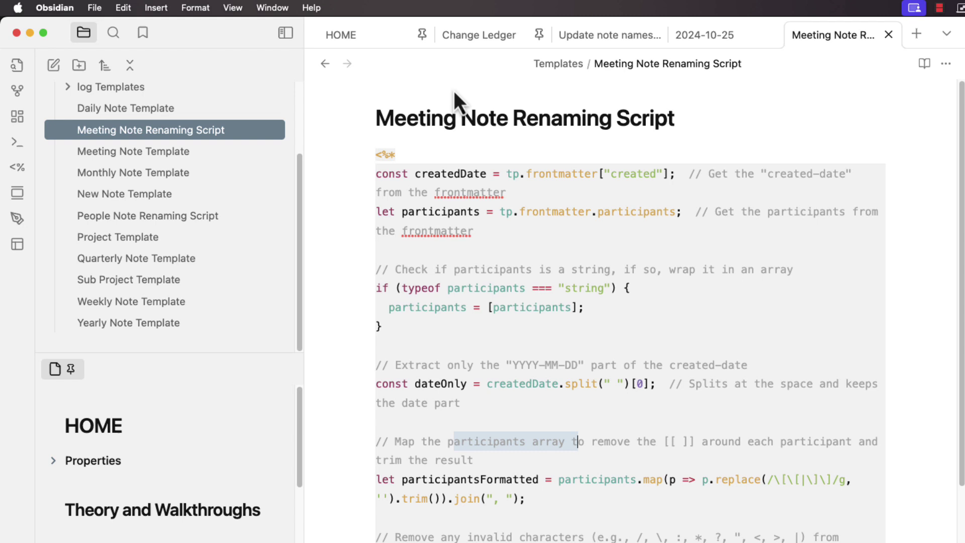
{"action": "left_click", "coordinate": [325, 63]}
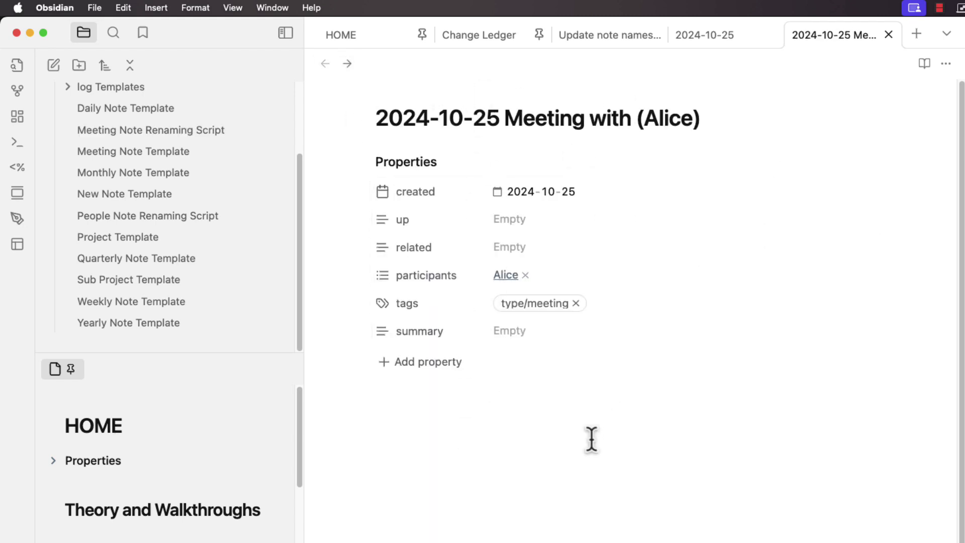
{"action": "left_click", "coordinate": [587, 275]}
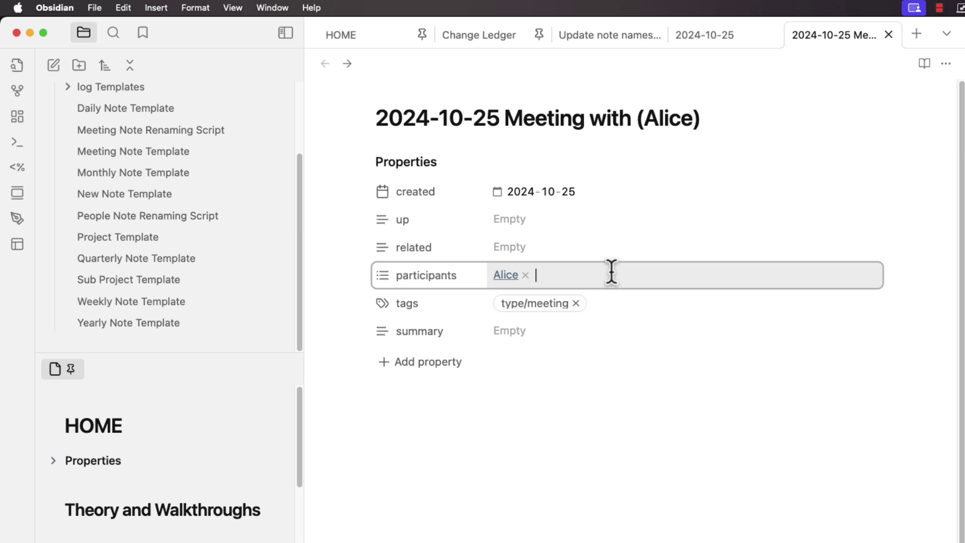
{"action": "type", "text": "[[Dee]]"}
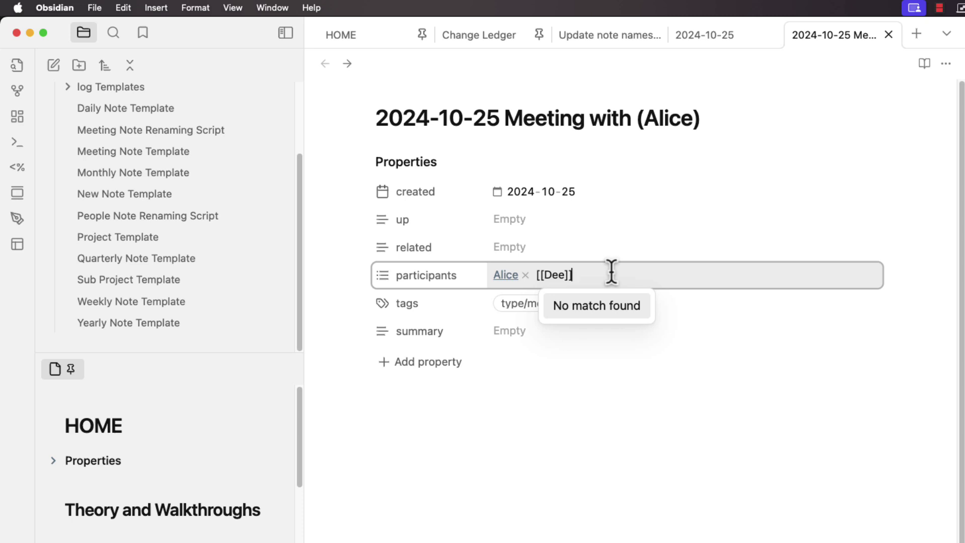
{"action": "left_click", "coordinate": [685, 351]}
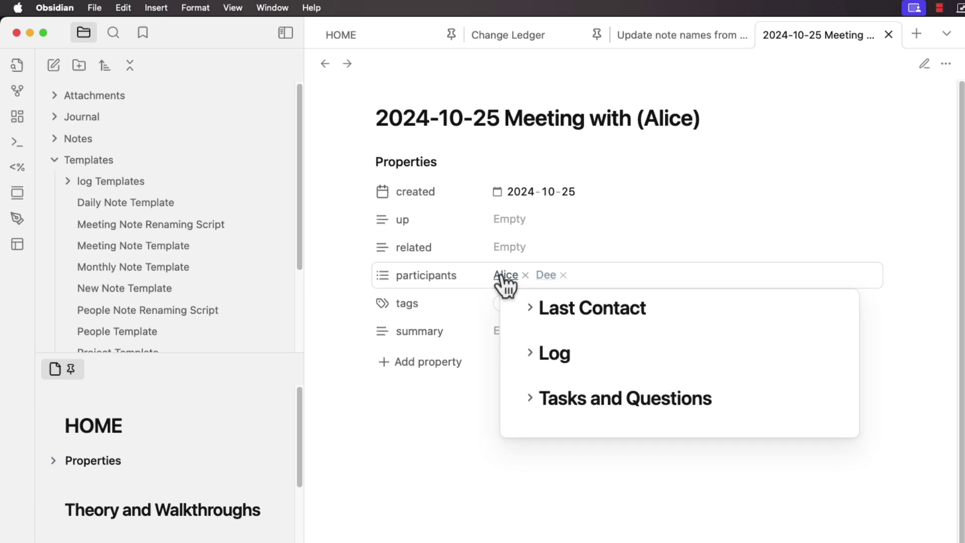
Create the note for the newly linked participant, insert the People Template into it, and show it in reading view.
{"action": "left_click", "coordinate": [546, 275]}
{"action": "key", "text": "super+e"}
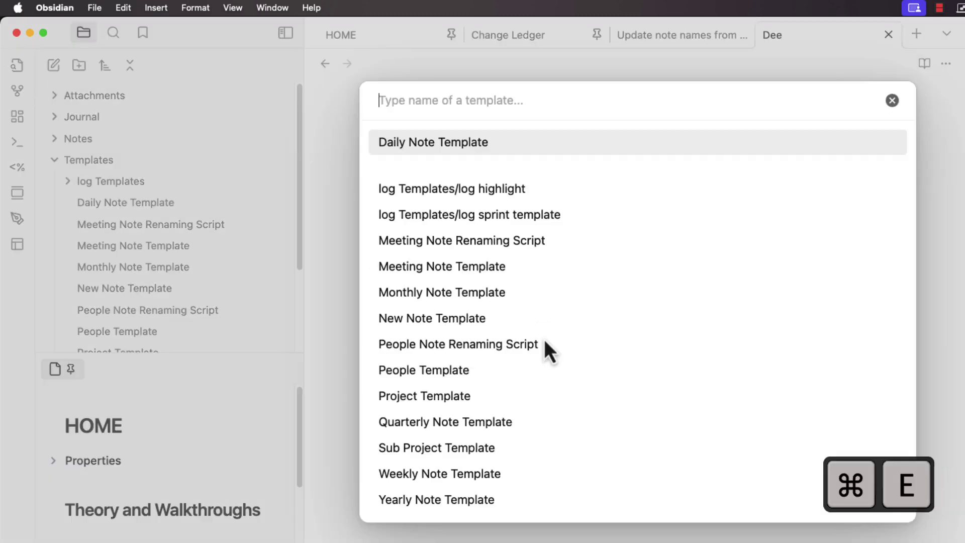
{"action": "type", "text": "people"}
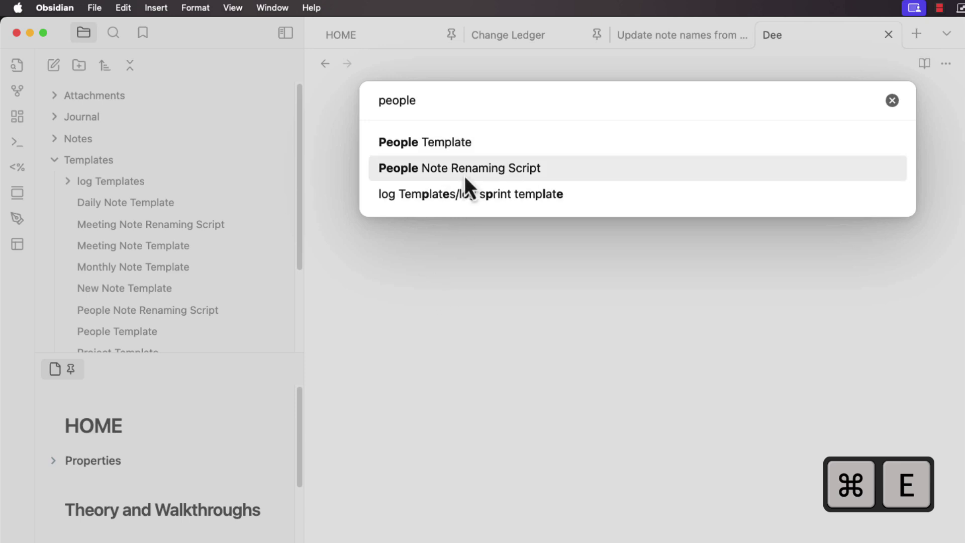
{"action": "left_click", "coordinate": [472, 143]}
{"action": "left_click_drag", "start_coordinate": [420, 345], "coordinate": [352, 129]}
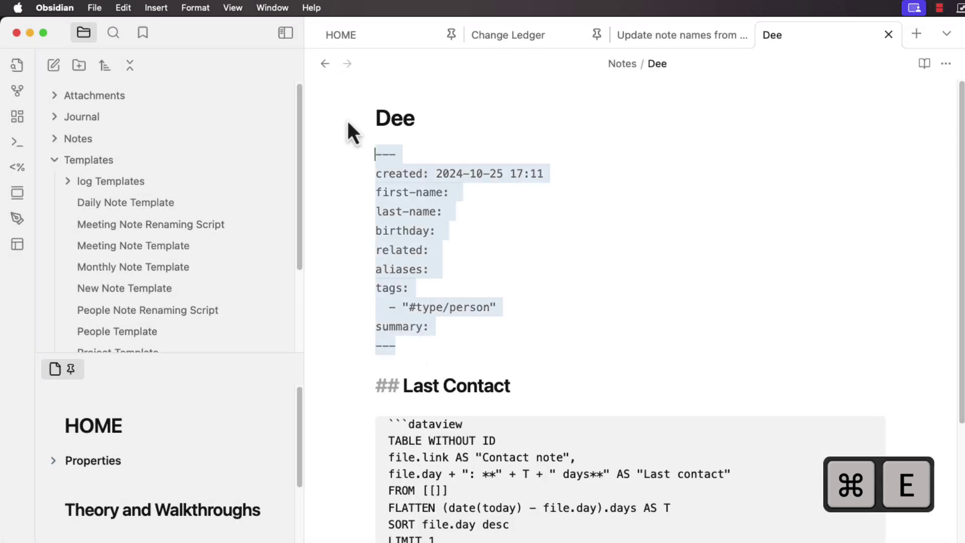
{"action": "key", "text": "super+e"}
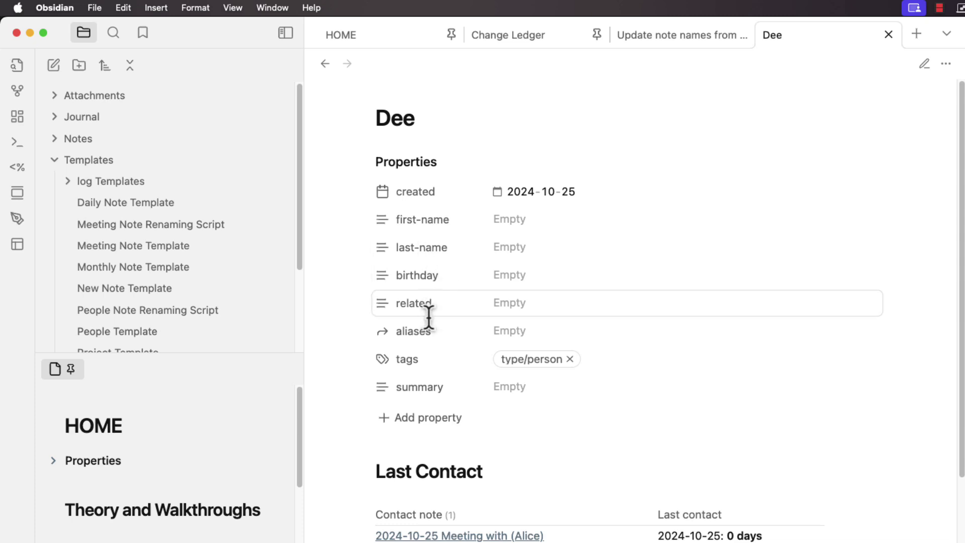
Collapse the Last Contact, Log, and Tasks and Questions sections in the new person note.
{"action": "scroll", "coordinate": [432, 387], "scroll_direction": "down", "scroll_amount": 2}
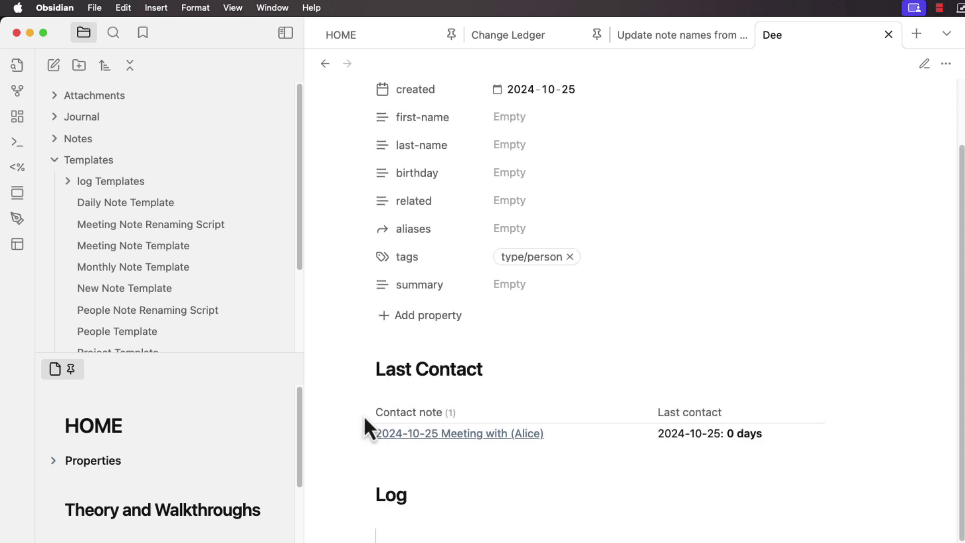
{"action": "left_click", "coordinate": [366, 369]}
{"action": "left_click", "coordinate": [366, 414]}
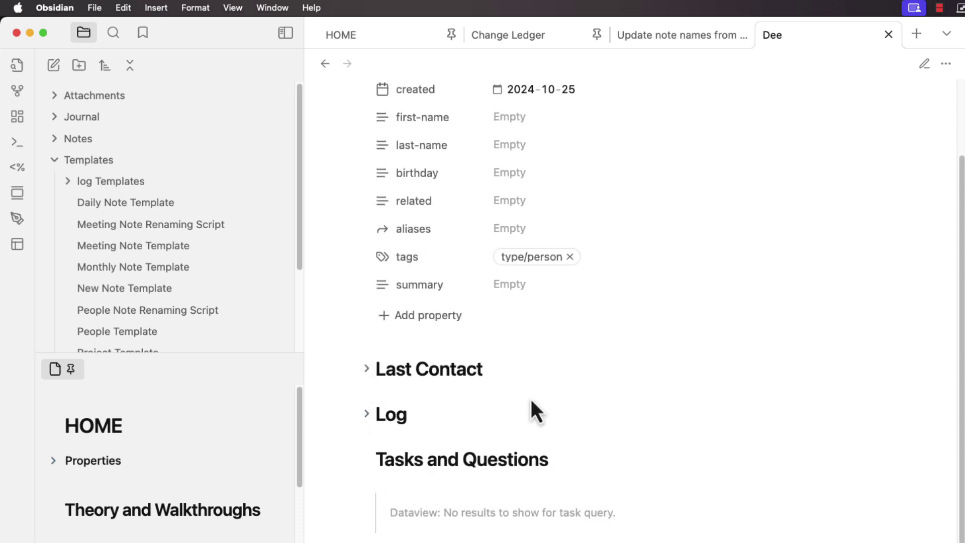
{"action": "left_click", "coordinate": [367, 459]}
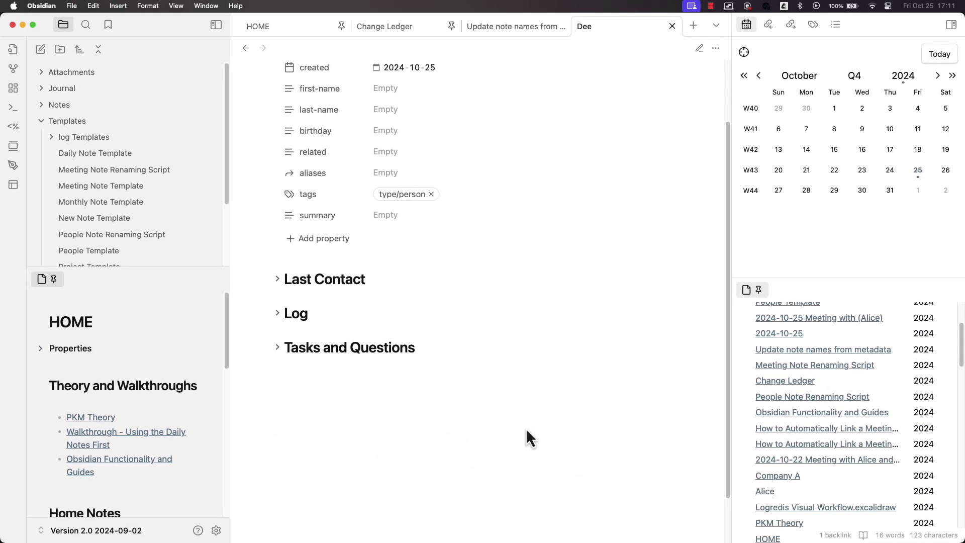
Fill in the first-name property with the person's first name and set last-name to "middle last".
{"action": "scroll", "coordinate": [421, 184], "scroll_direction": "up", "scroll_amount": 3}
{"action": "left_click", "coordinate": [413, 166]}
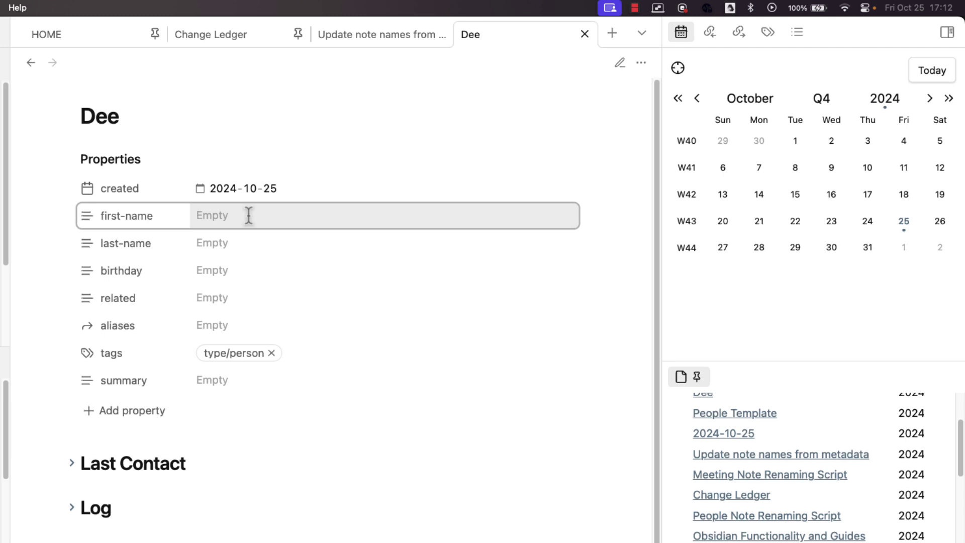
{"action": "type", "text": "Dee"}
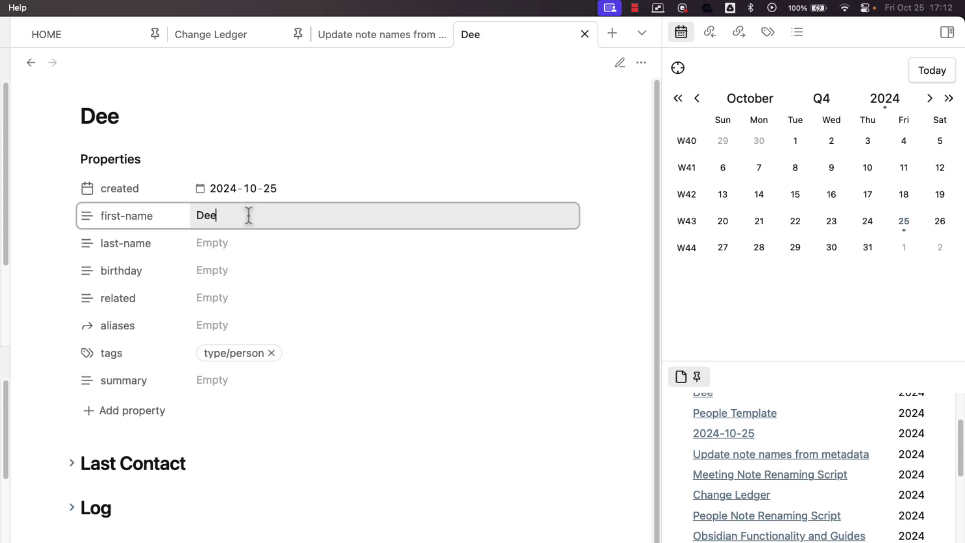
{"action": "left_click", "coordinate": [207, 243]}
{"action": "type", "text": "m"}
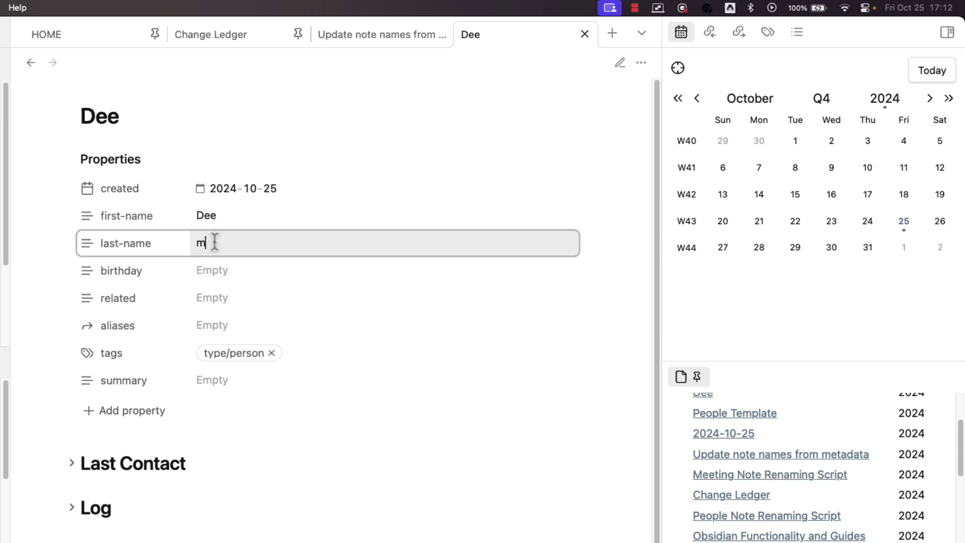
{"action": "type", "text": "iddle last"}
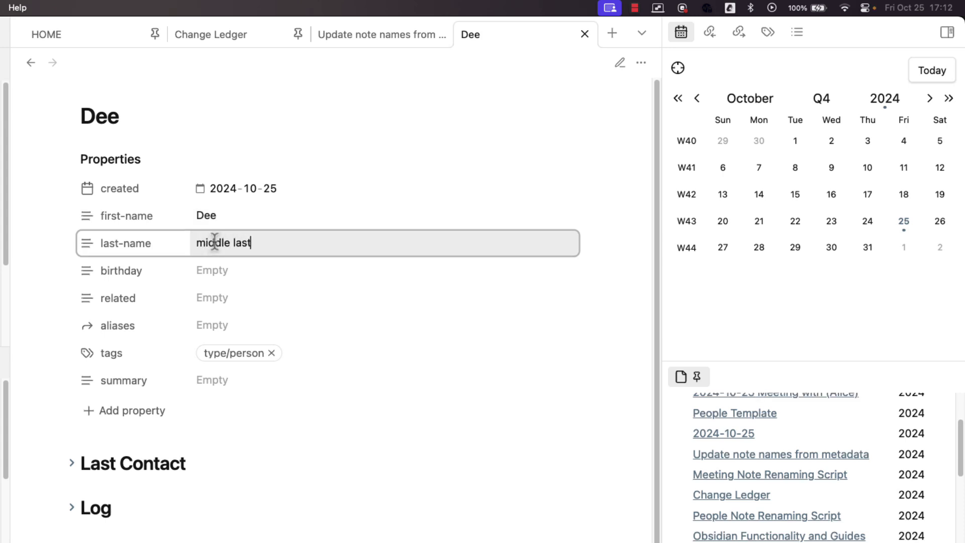
{"action": "left_click", "coordinate": [232, 477]}
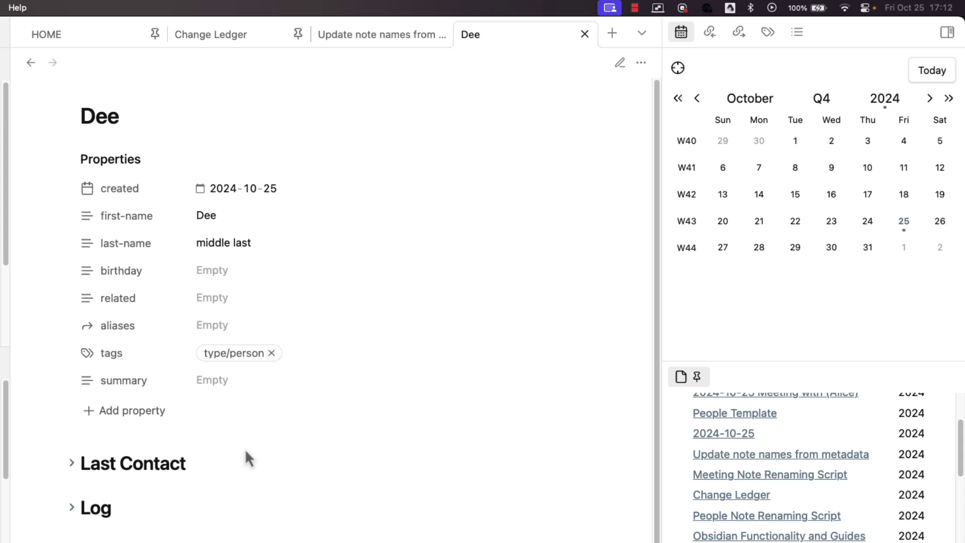
Rename the person note from its first-name and last-name properties using the People Note Renaming Script.
{"action": "key", "text": "alt+e"}
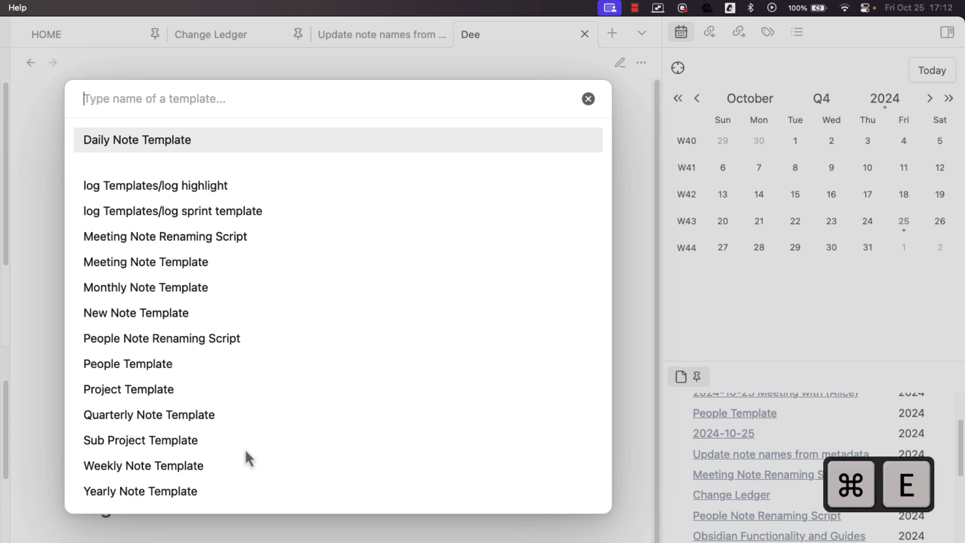
{"action": "type", "text": "people"}
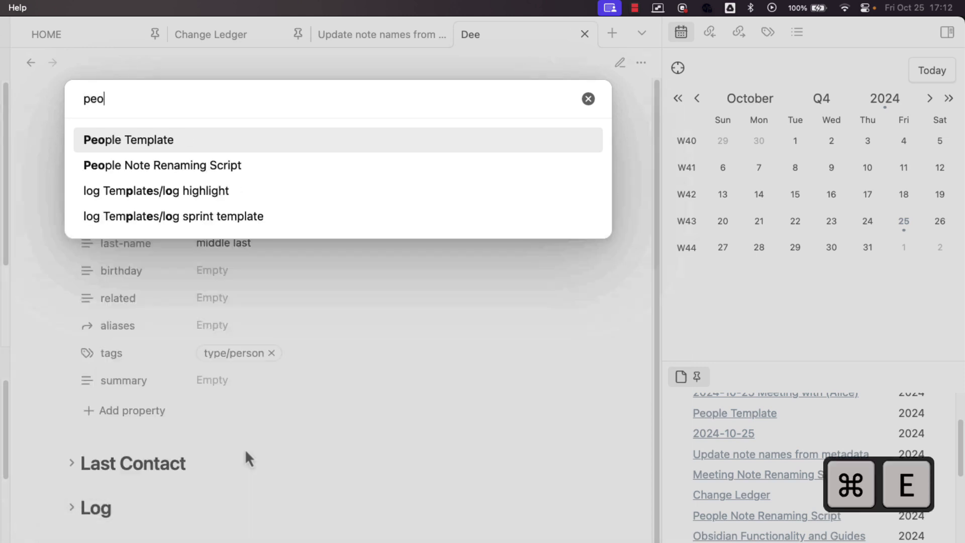
{"action": "left_click", "coordinate": [253, 170]}
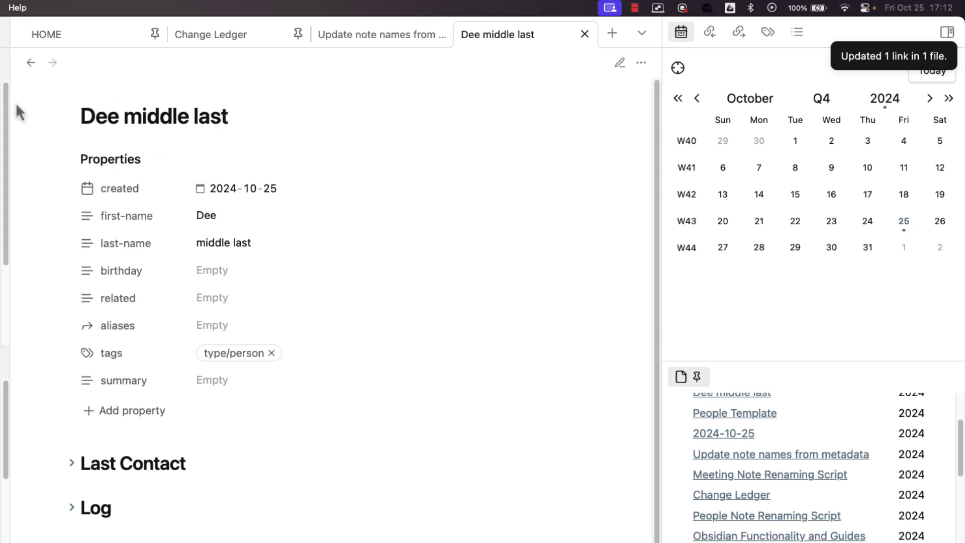
{"action": "left_click_drag", "start_coordinate": [124, 118], "coordinate": [277, 119]}
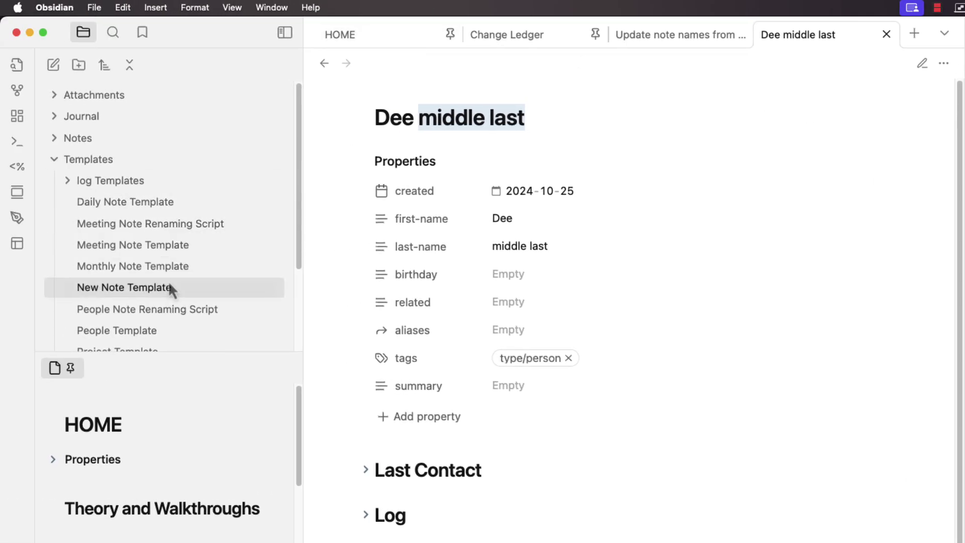
Edit the People Note Renaming Script so newFileName has a comma between ${firstName} and ${lastName}.
{"action": "left_click", "coordinate": [176, 315]}
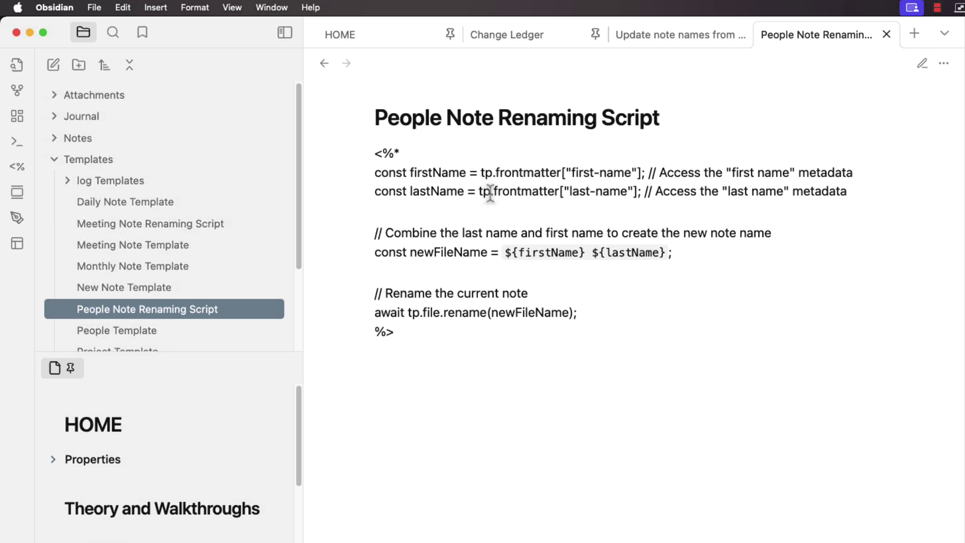
{"action": "key", "text": "super+e"}
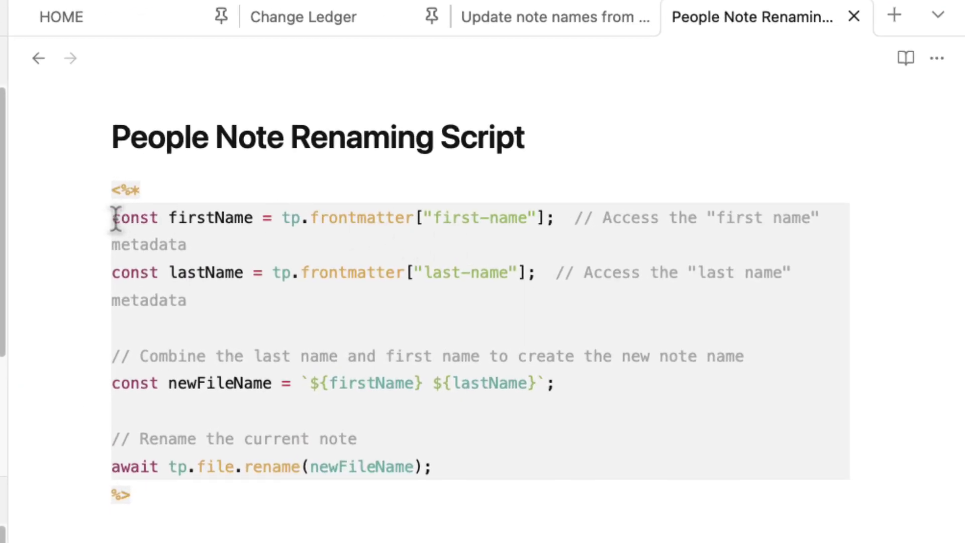
{"action": "double_click", "coordinate": [131, 218]}
{"action": "left_click", "coordinate": [205, 217]}
{"action": "double_click", "coordinate": [209, 217]}
{"action": "left_click", "coordinate": [217, 272]}
{"action": "left_click", "coordinate": [425, 384]}
{"action": "type", "text": ","}
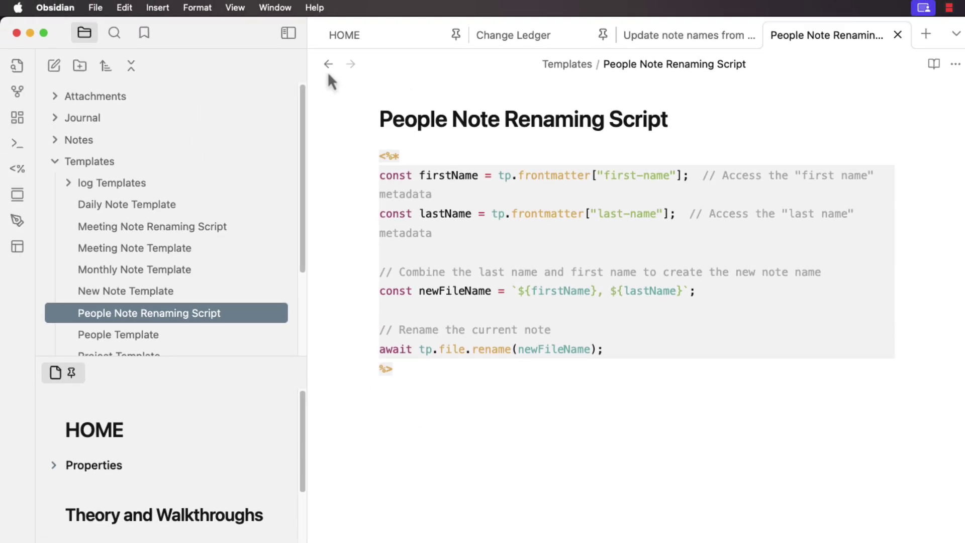
Return to the person note and rerun the People Note Renaming Script to apply the comma-separated title format.
{"action": "left_click", "coordinate": [38, 59]}
{"action": "left_click", "coordinate": [494, 224]}
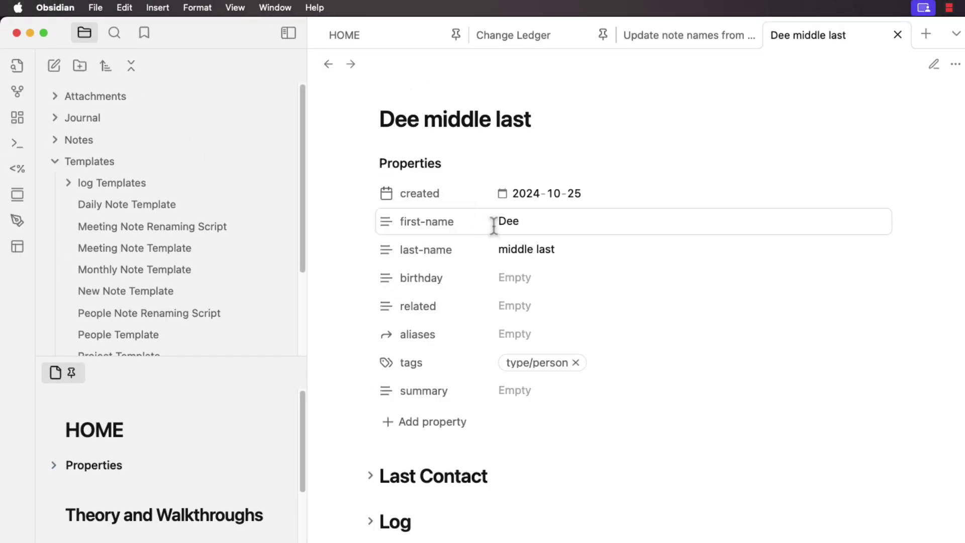
{"action": "key", "text": "super+e"}
{"action": "type", "text": "peopl"}
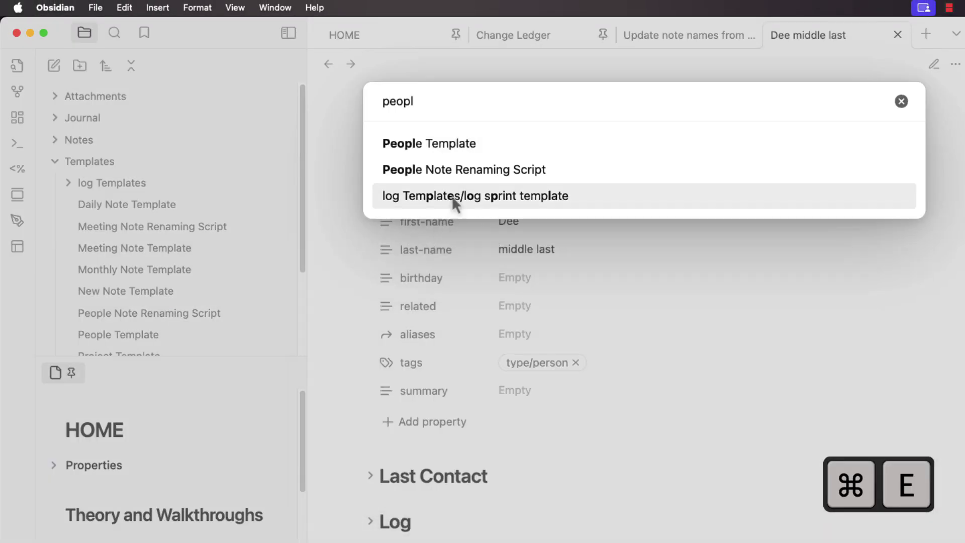
{"action": "left_click", "coordinate": [460, 171]}
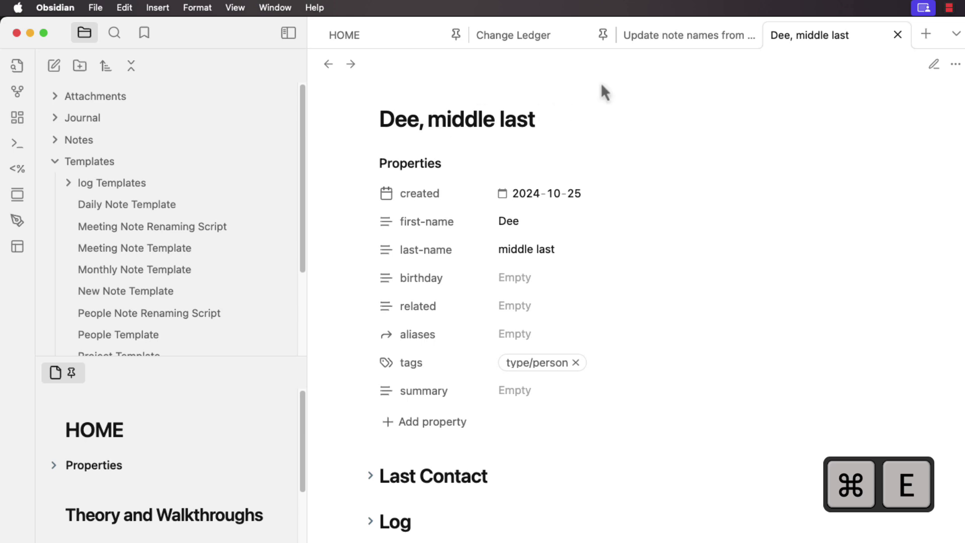
Check the participants in the linked meeting note, and go back to the People Note Renaming Script.
{"action": "left_click", "coordinate": [329, 66]}
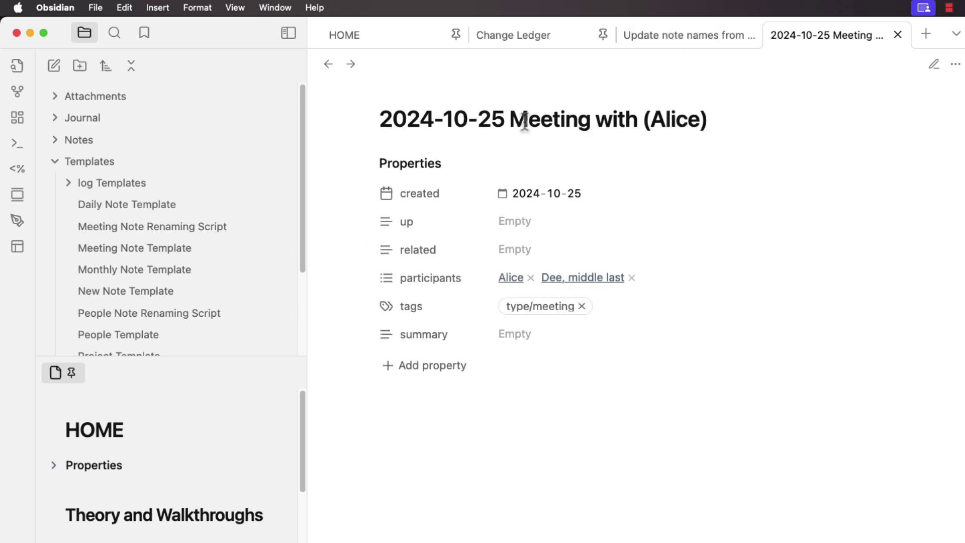
{"action": "left_click", "coordinate": [329, 65]}
{"action": "left_click", "coordinate": [351, 65]}
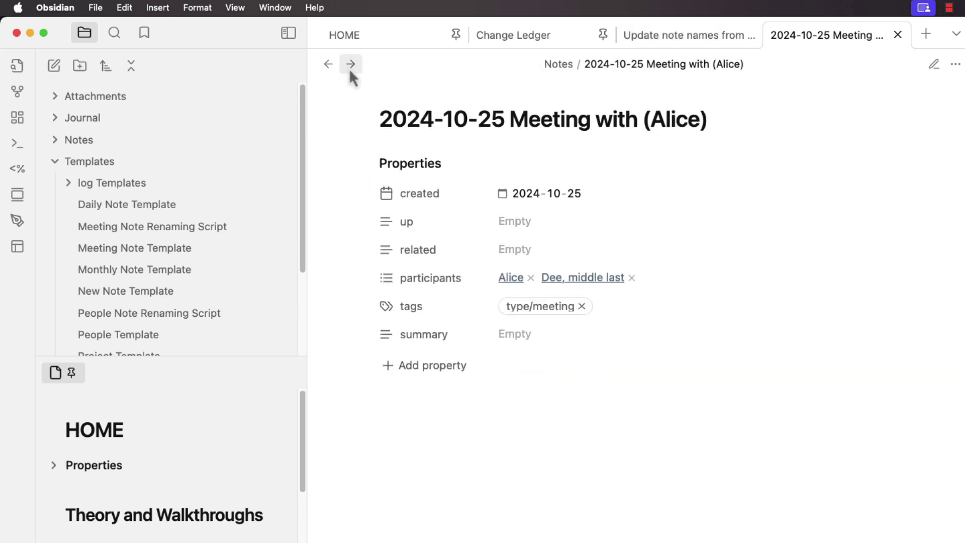
{"action": "left_click", "coordinate": [350, 64]}
{"action": "left_click", "coordinate": [350, 65]}
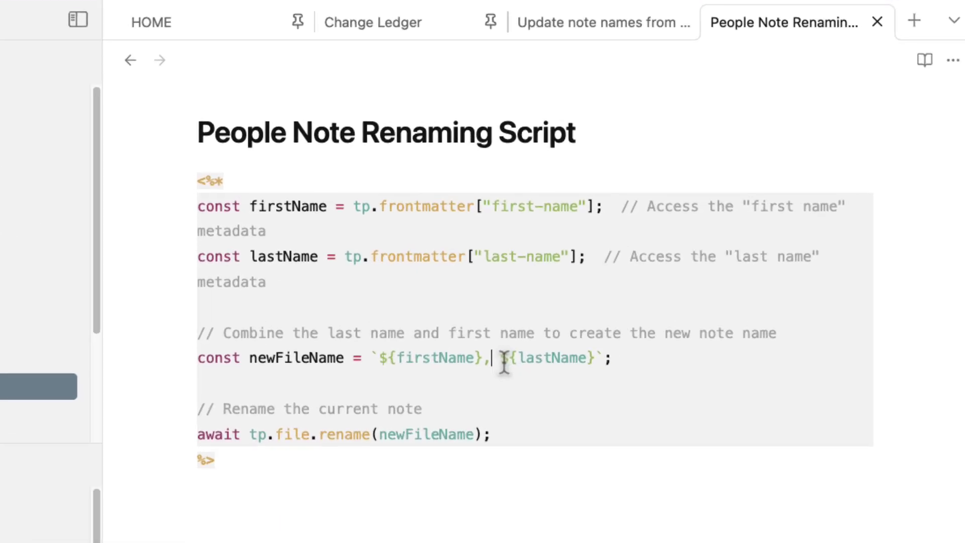
Reorder newFileName in the People Note Renaming Script to ${lastName}, ${firstName}, with a comma between the two.
{"action": "left_click", "coordinate": [605, 293]}
{"action": "key", "text": "BackSpace"}
{"action": "left_click_drag", "start_coordinate": [542, 392], "coordinate": [441, 389]}
{"action": "key", "text": "super+c"}
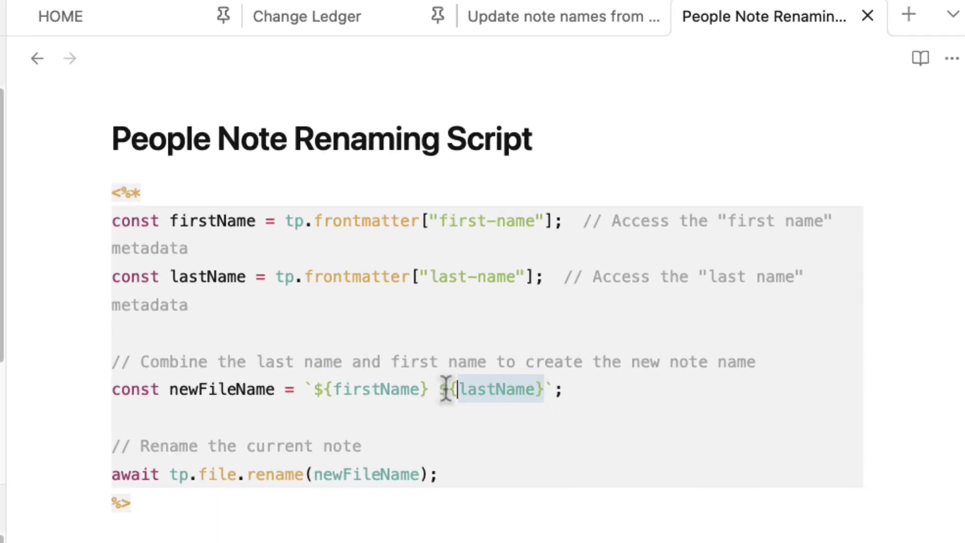
{"action": "key", "text": "BackSpace"}
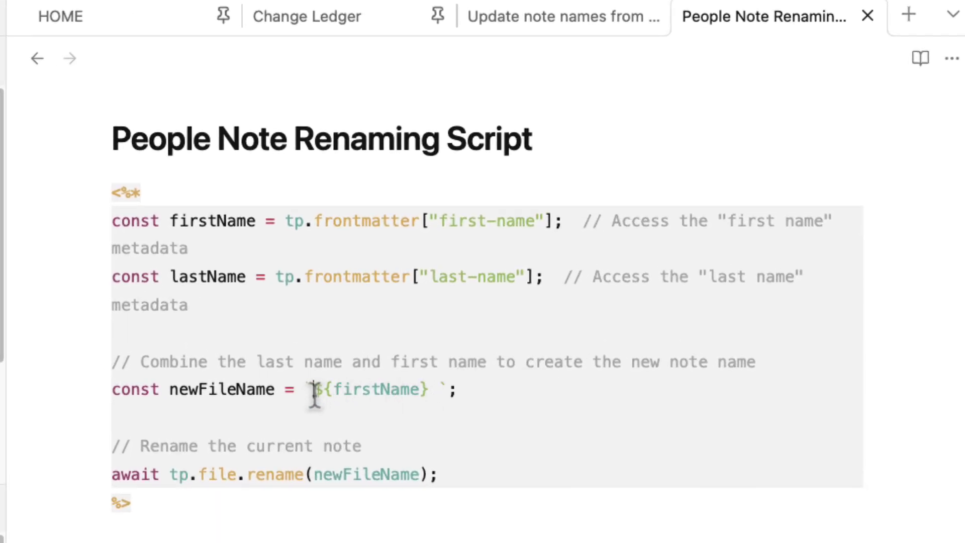
{"action": "left_click", "coordinate": [314, 390]}
{"action": "key", "text": "super+v"}
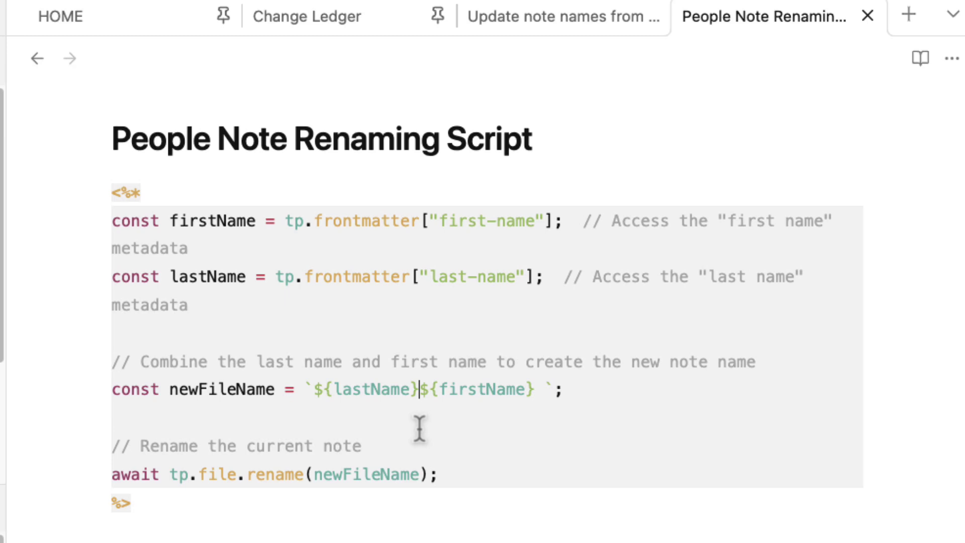
{"action": "type", "text": ","}
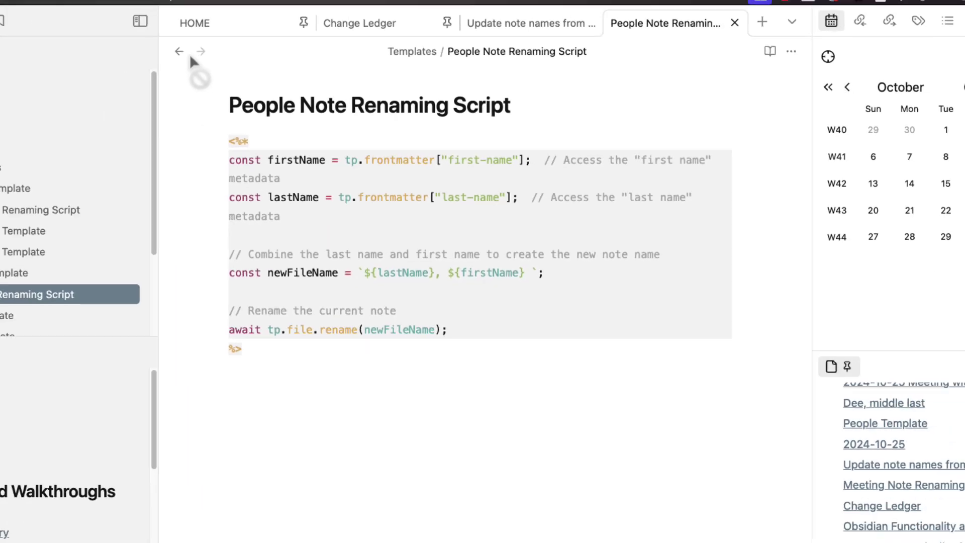
Return to the person note and try to apply the People Note Renaming Script.
{"action": "left_click", "coordinate": [179, 51]}
{"action": "key", "text": "super+e"}
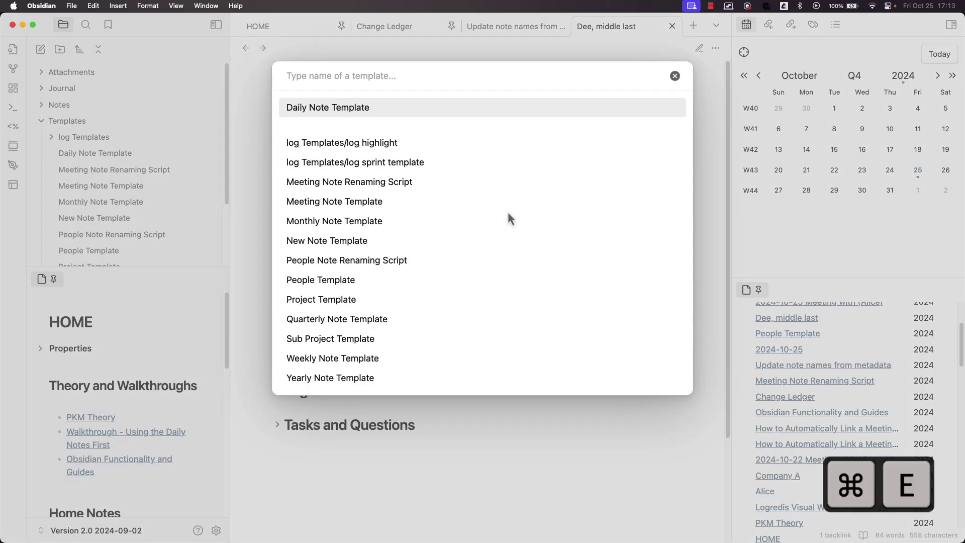
{"action": "type", "text": "people"}
{"action": "key", "text": "Return"}
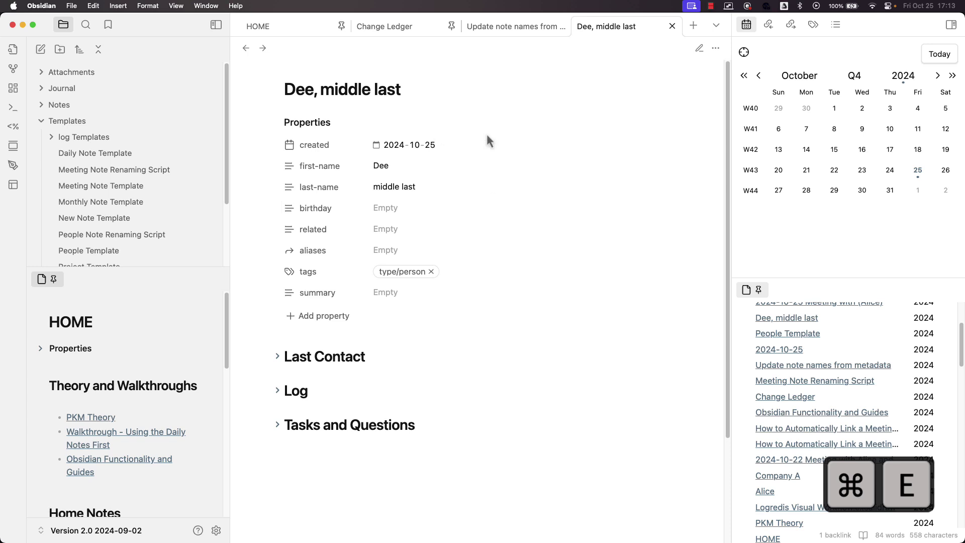
Recheck the script's newFileName line and rerun the People Note Renaming Script on the person note to title it last name first.
{"action": "left_click", "coordinate": [263, 51]}
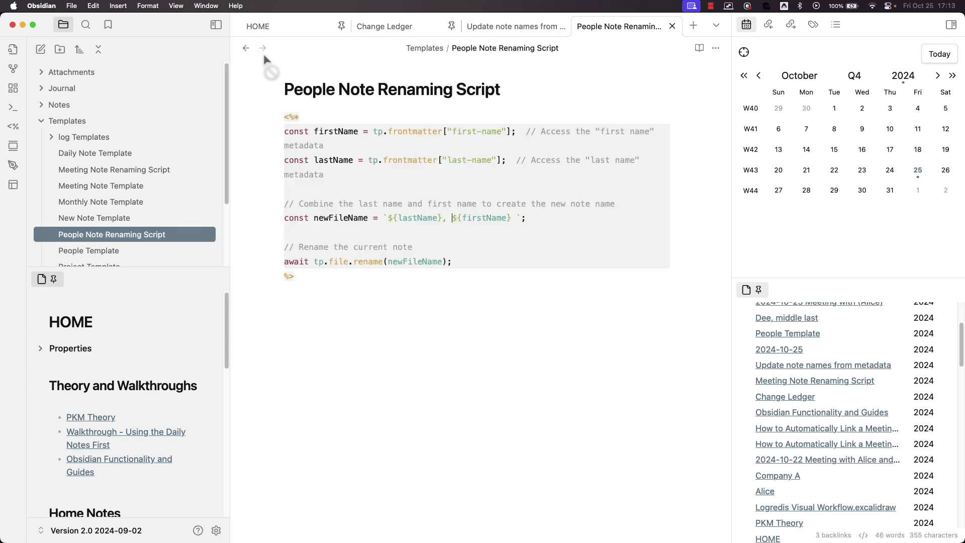
{"action": "left_click", "coordinate": [249, 50]}
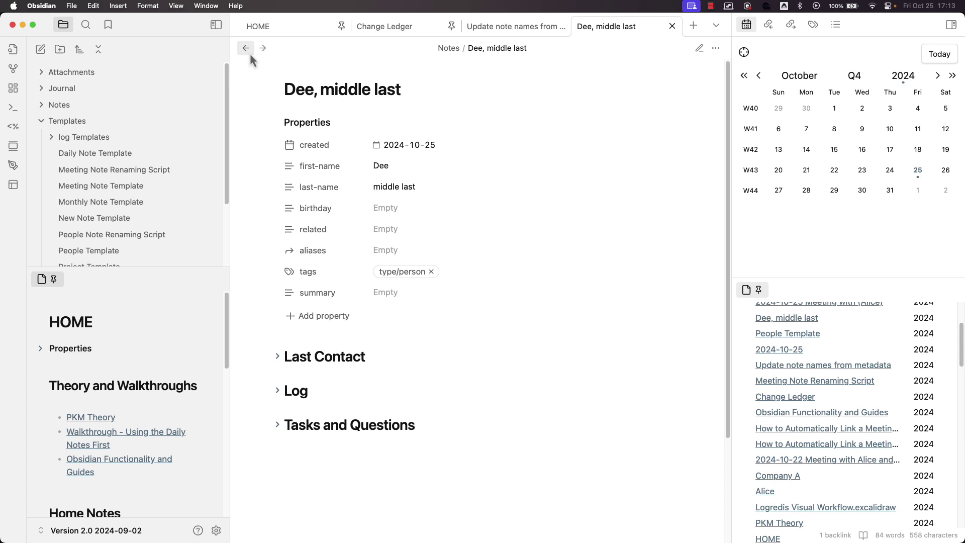
{"action": "key", "text": "alt+e"}
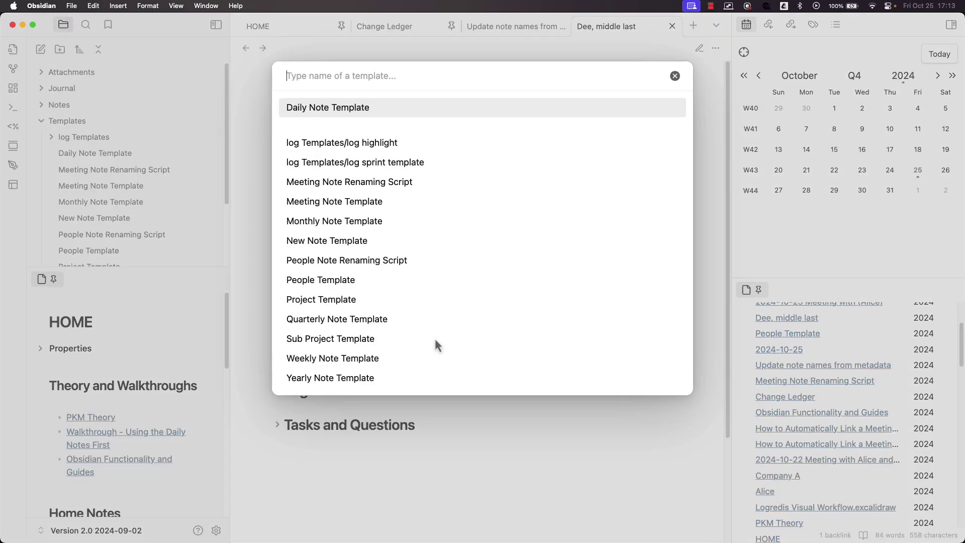
{"action": "type", "text": "peop"}
{"action": "key", "text": "Down"}
{"action": "key", "text": "Return"}
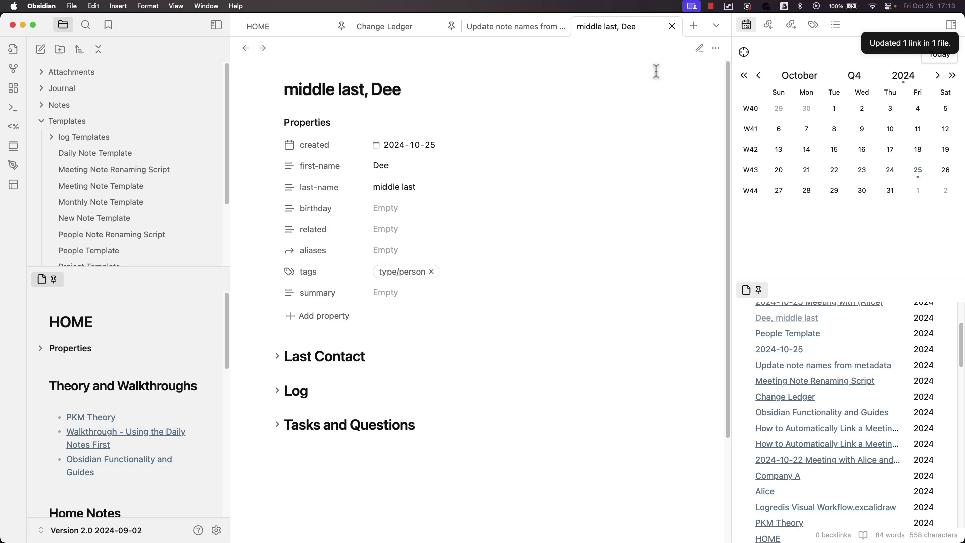
Reopen the People Note Renaming Script and highlight its entire code.
{"action": "left_click", "coordinate": [263, 48]}
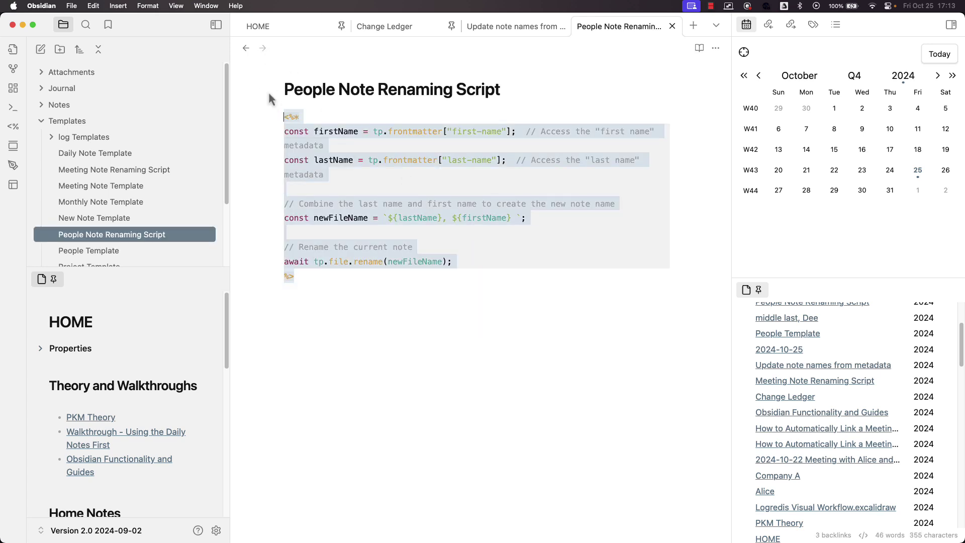
{"action": "left_click", "coordinate": [324, 277]}
{"action": "left_click_drag", "start_coordinate": [316, 309], "coordinate": [275, 110]}
{"action": "left_click", "coordinate": [415, 285]}
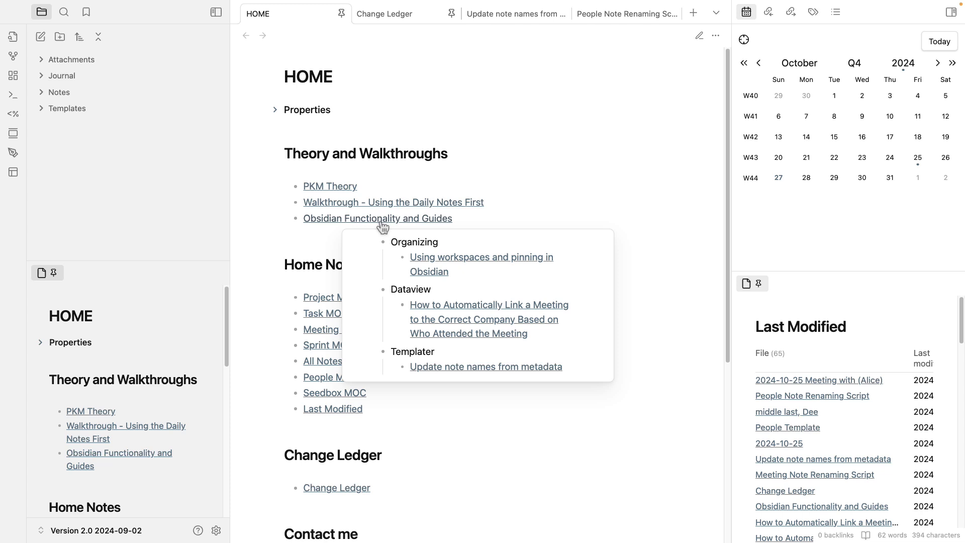
Open the Update note names from metadata guide via Obsidian Functionality and Guides, and review its Problem and Solution sections.
{"action": "left_click", "coordinate": [382, 218]}
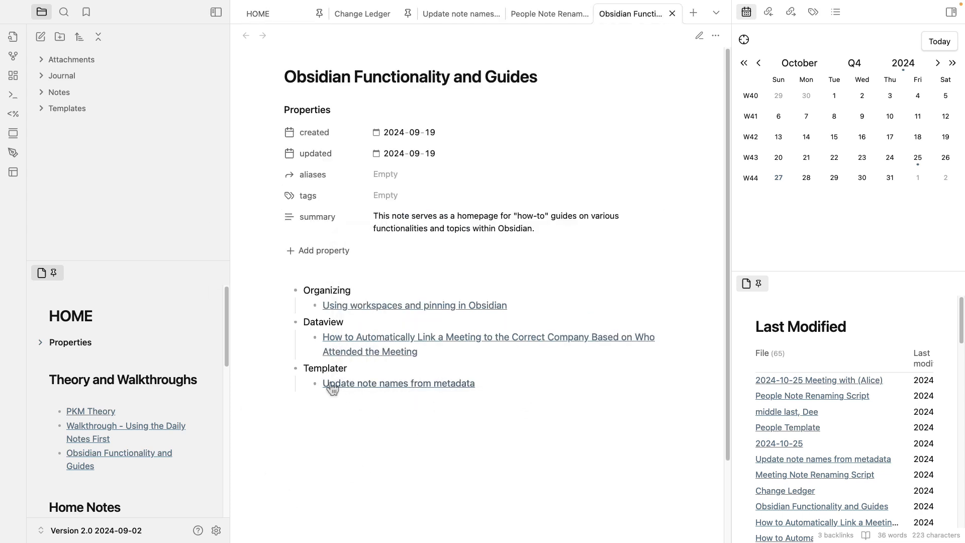
{"action": "left_click", "coordinate": [470, 386]}
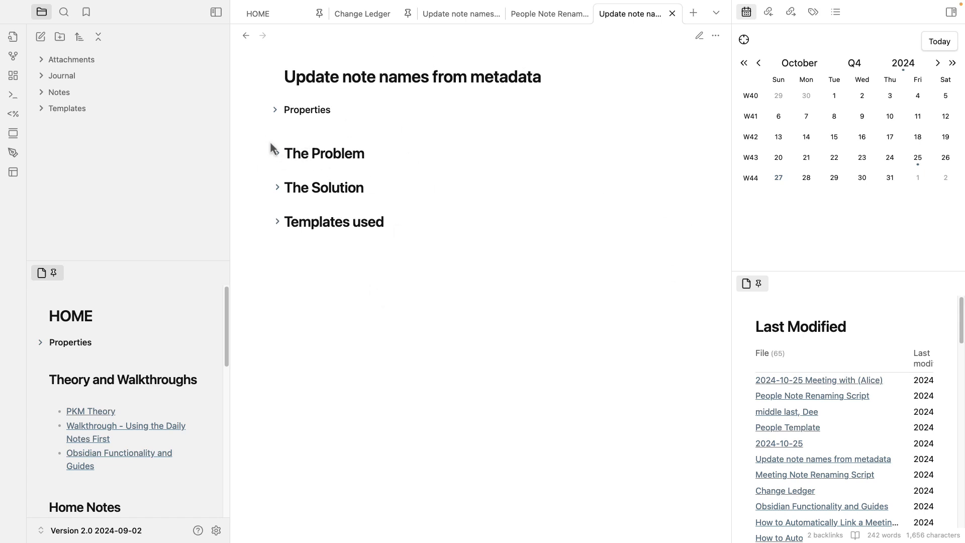
{"action": "left_click", "coordinate": [277, 153]}
{"action": "left_click", "coordinate": [276, 153]}
{"action": "left_click", "coordinate": [276, 188]}
{"action": "scroll", "coordinate": [370, 302], "scroll_direction": "down", "scroll_amount": 8}
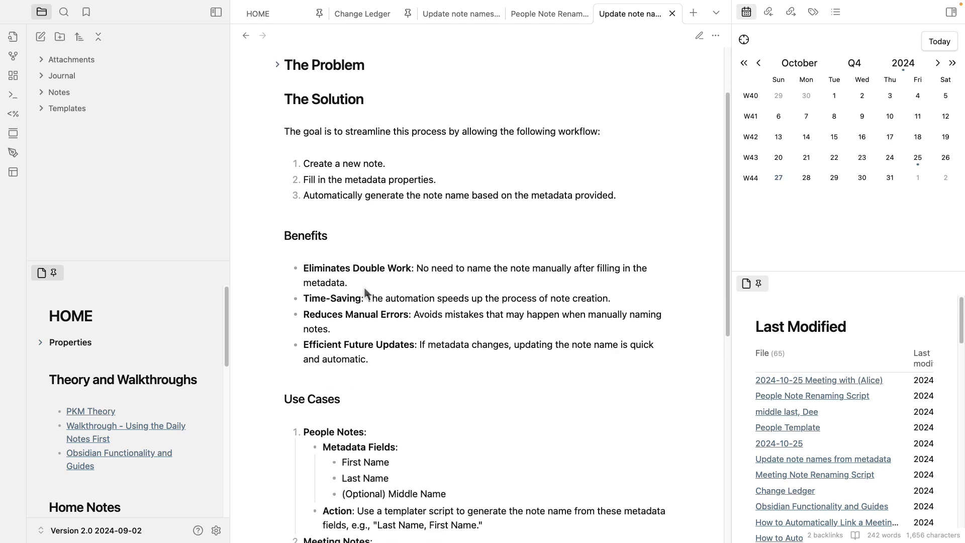
{"action": "scroll", "coordinate": [362, 289], "scroll_direction": "up", "scroll_amount": 8}
{"action": "left_click", "coordinate": [278, 188]}
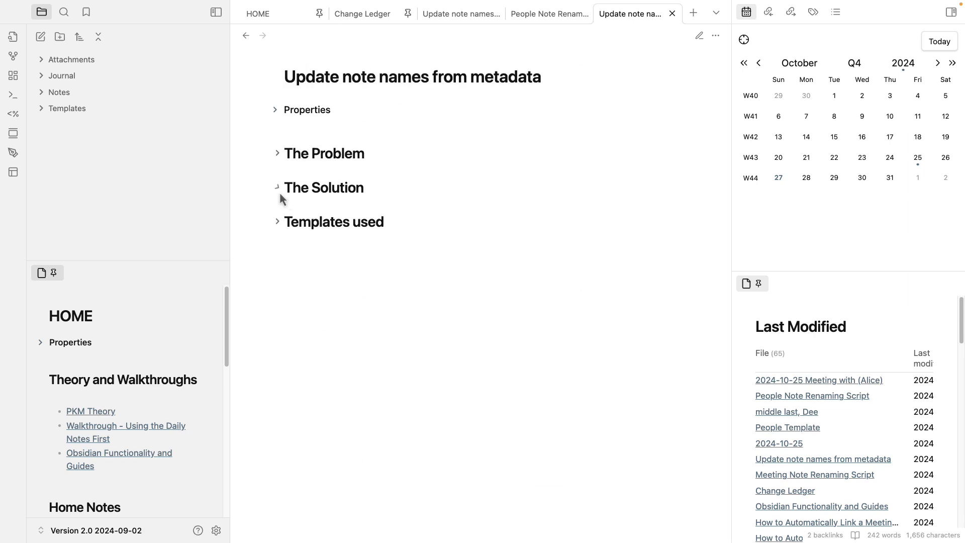
Open the Meeting Note Renaming Script from the guide's Templates used section and switch it to editing view.
{"action": "left_click", "coordinate": [277, 223]}
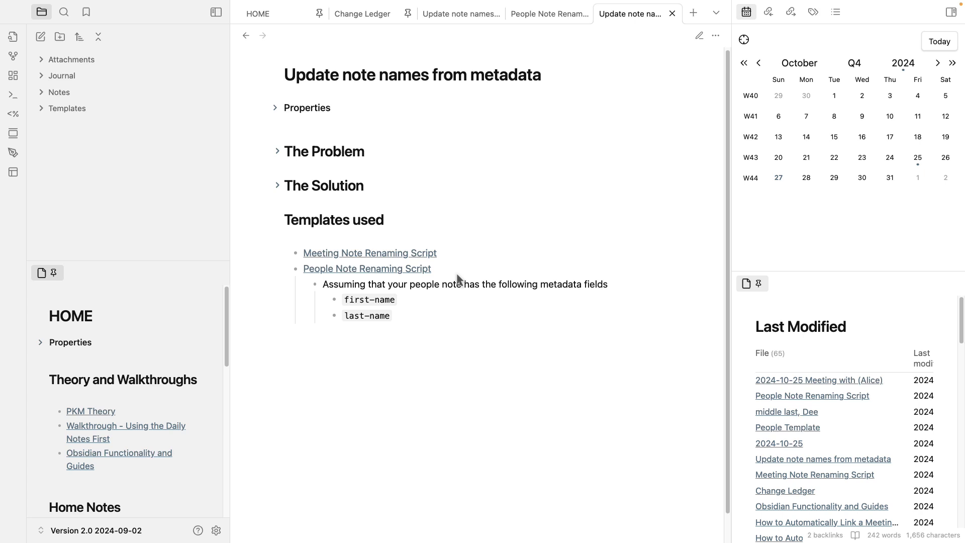
{"action": "left_click", "coordinate": [427, 254]}
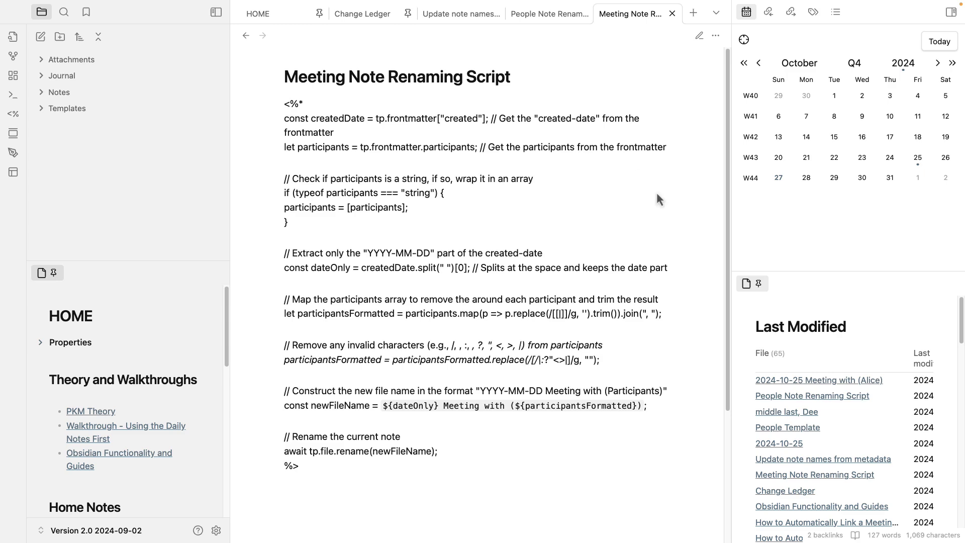
{"action": "key", "text": "ctrl+e"}
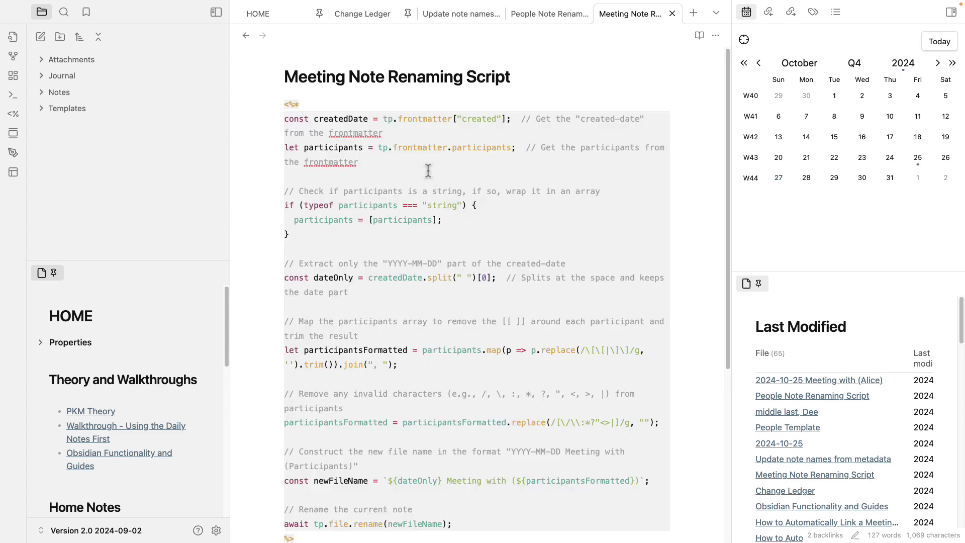
Examine the full Meeting Note Renaming Script, highlighting the code between and including its opening and closing template tags.
{"action": "scroll", "coordinate": [412, 201], "scroll_direction": "down", "scroll_amount": 5}
{"action": "scroll", "coordinate": [352, 326], "scroll_direction": "up", "scroll_amount": 5}
{"action": "double_click", "coordinate": [518, 118]}
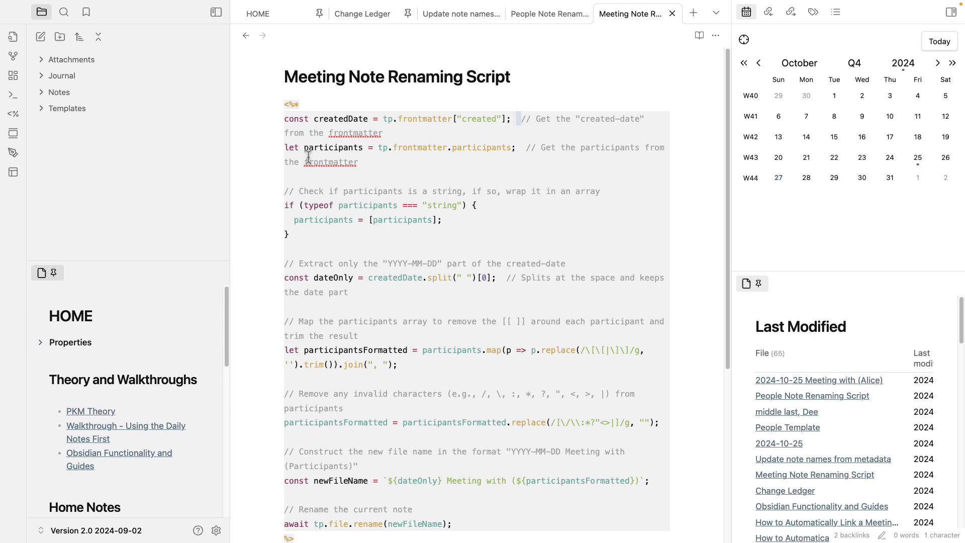
{"action": "scroll", "coordinate": [322, 196], "scroll_direction": "down", "scroll_amount": 4}
{"action": "scroll", "coordinate": [332, 261], "scroll_direction": "up", "scroll_amount": 4}
{"action": "scroll", "coordinate": [306, 135], "scroll_direction": "down", "scroll_amount": 1}
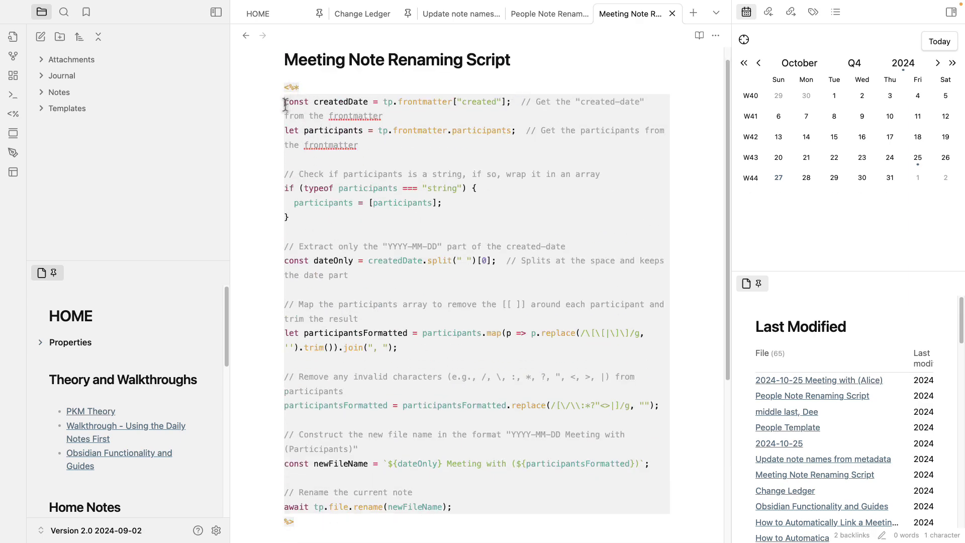
{"action": "left_click_drag", "start_coordinate": [285, 104], "coordinate": [475, 506]}
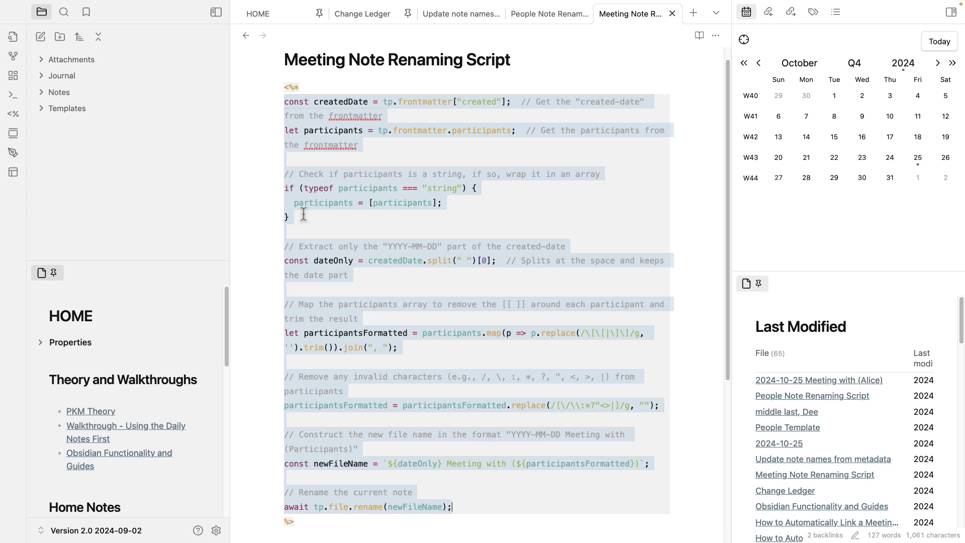
{"action": "left_click", "coordinate": [431, 188]}
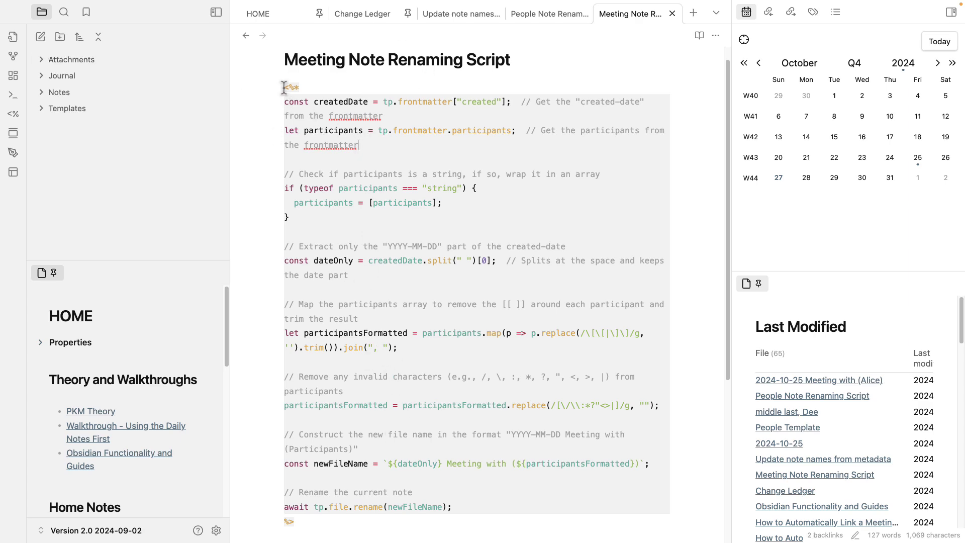
{"action": "left_click_drag", "start_coordinate": [286, 86], "coordinate": [339, 372]}
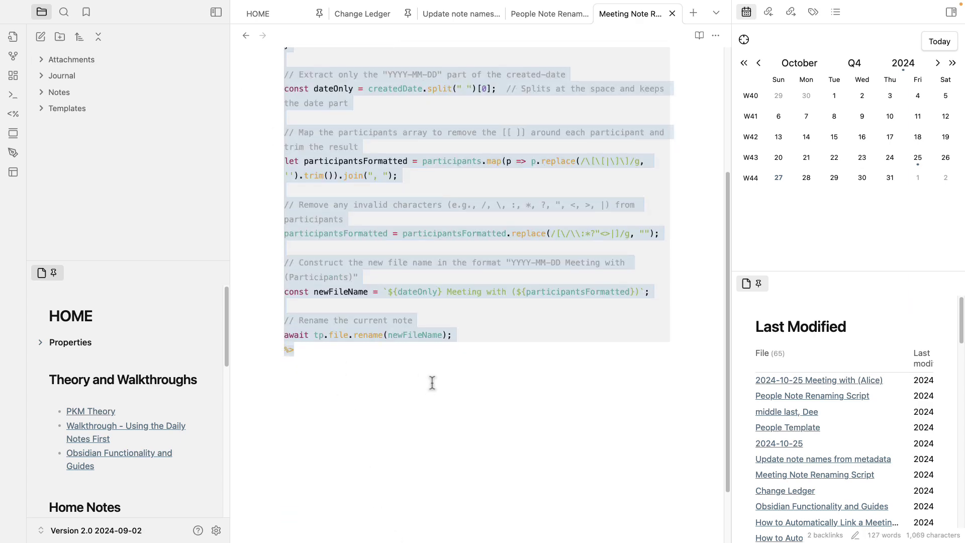
{"action": "scroll", "coordinate": [432, 383], "scroll_direction": "up", "scroll_amount": 4}
{"action": "left_click", "coordinate": [402, 103]}
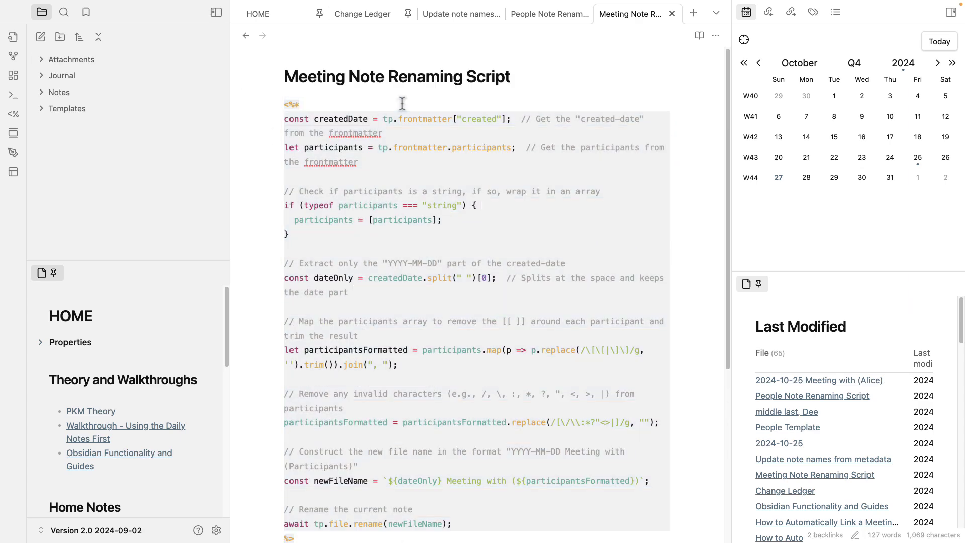
Open the Meeting Note Template from the Templates folder and view its metadata properties in reading view.
{"action": "left_click", "coordinate": [40, 109]}
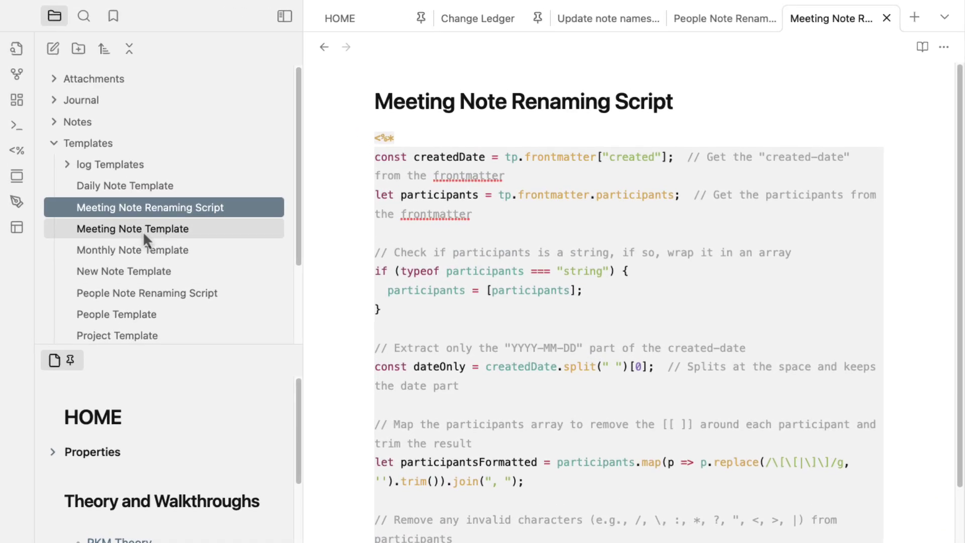
{"action": "left_click", "coordinate": [142, 230]}
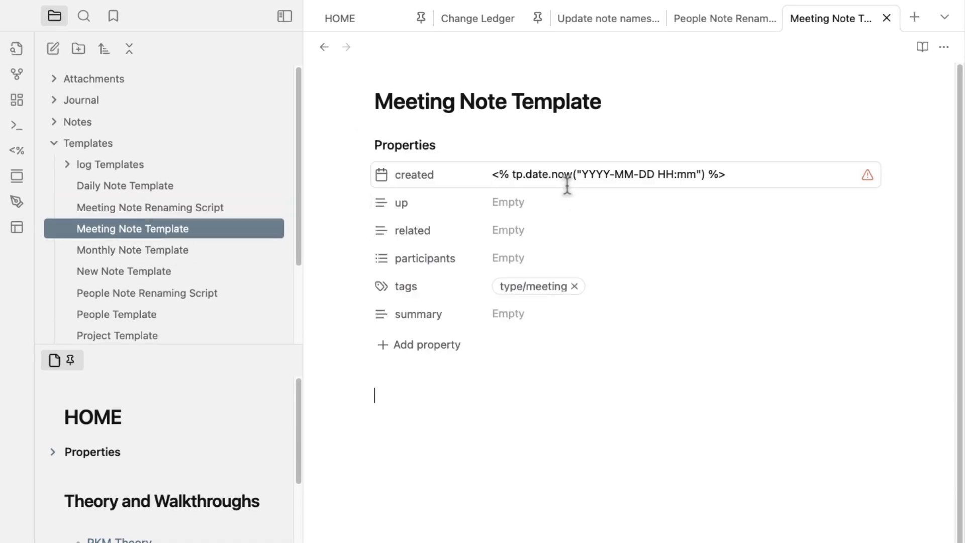
{"action": "key", "text": "super+e"}
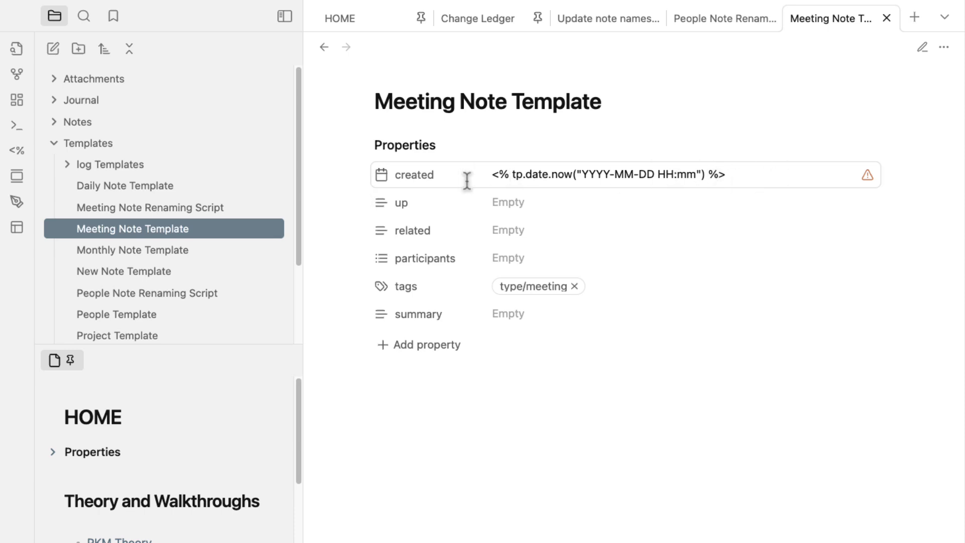
Return to the Meeting Note Renaming Script and highlight the comments explaining the createdDate and participants lines.
{"action": "left_click", "coordinate": [324, 47]}
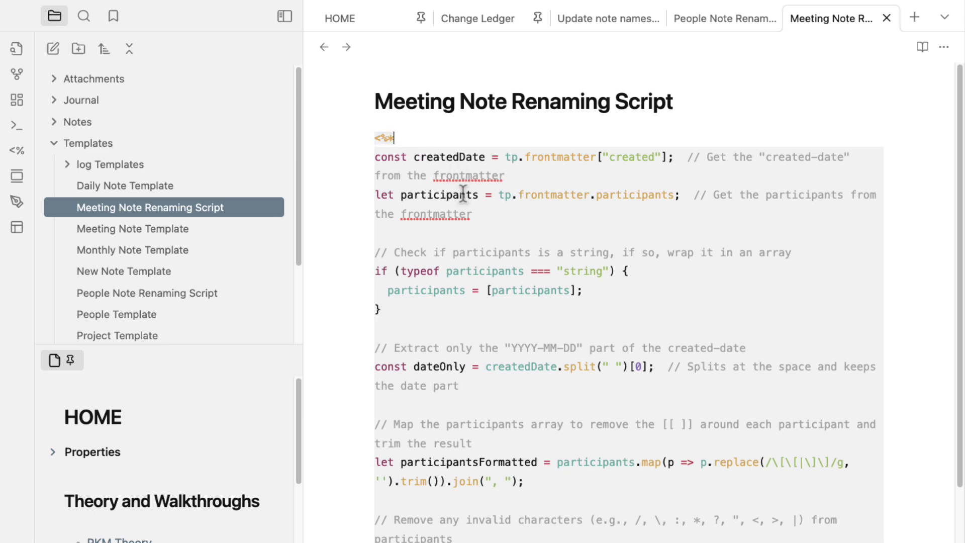
{"action": "scroll", "coordinate": [528, 151], "scroll_direction": "down", "scroll_amount": 1}
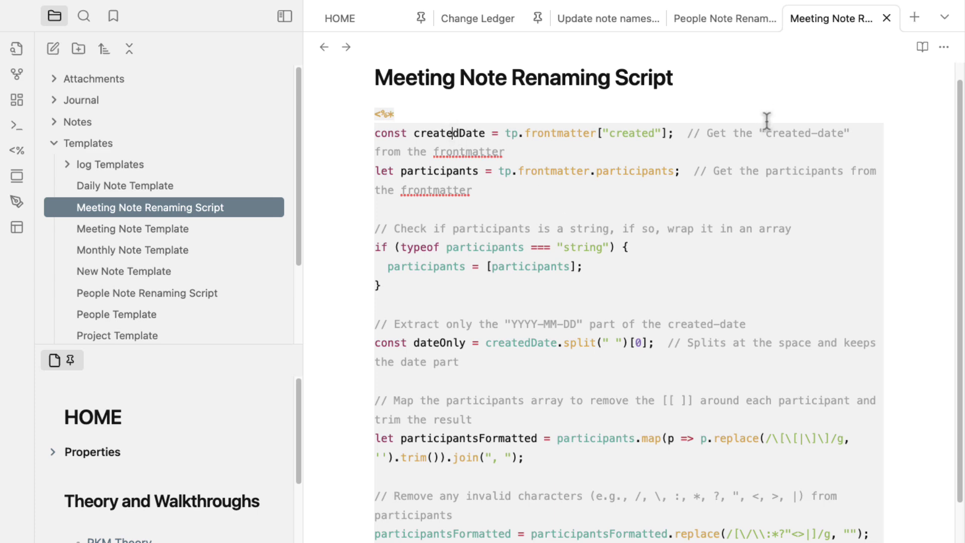
{"action": "left_click_drag", "start_coordinate": [685, 134], "coordinate": [505, 152]}
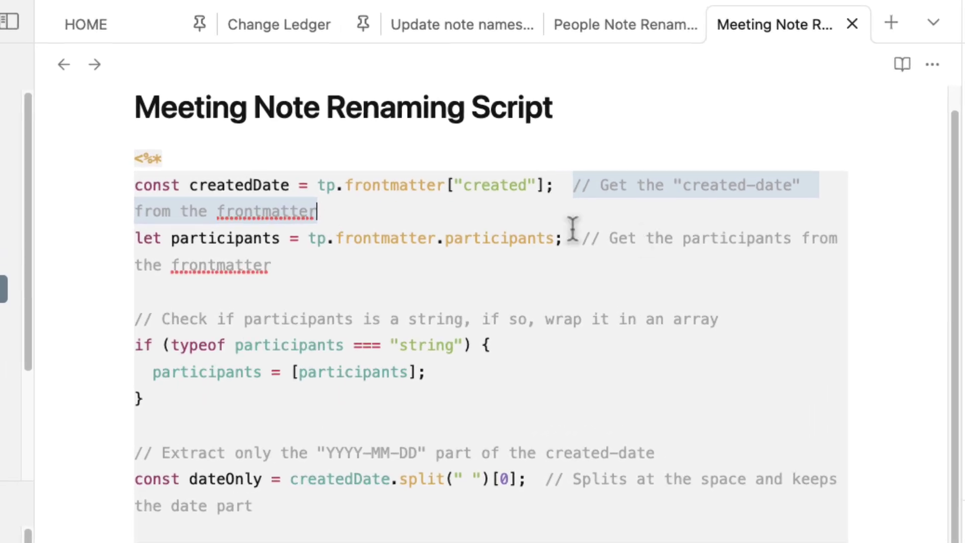
{"action": "left_click_drag", "start_coordinate": [577, 240], "coordinate": [624, 287]}
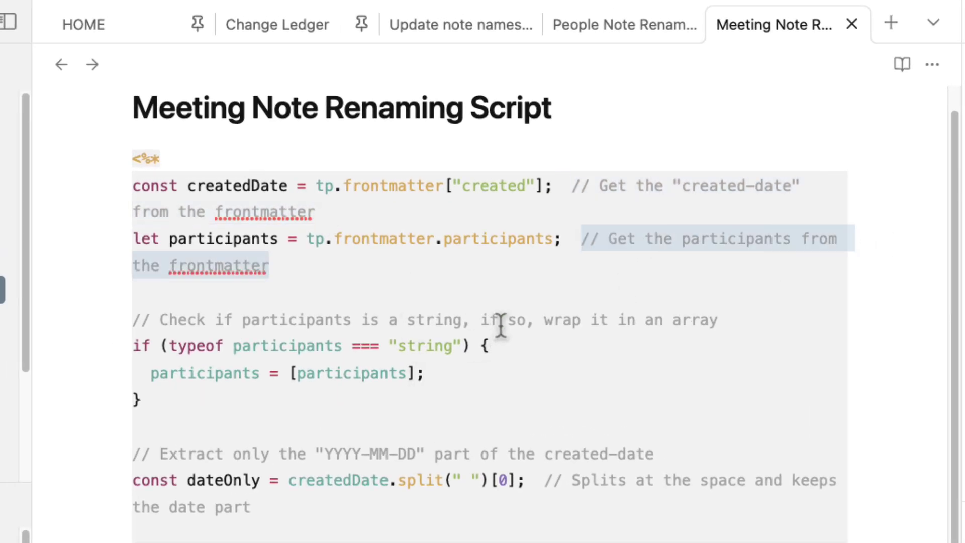
Move the comment about getting the "created-date" from the frontmatter onto its own line above the createdDate declaration.
{"action": "left_click", "coordinate": [150, 319]}
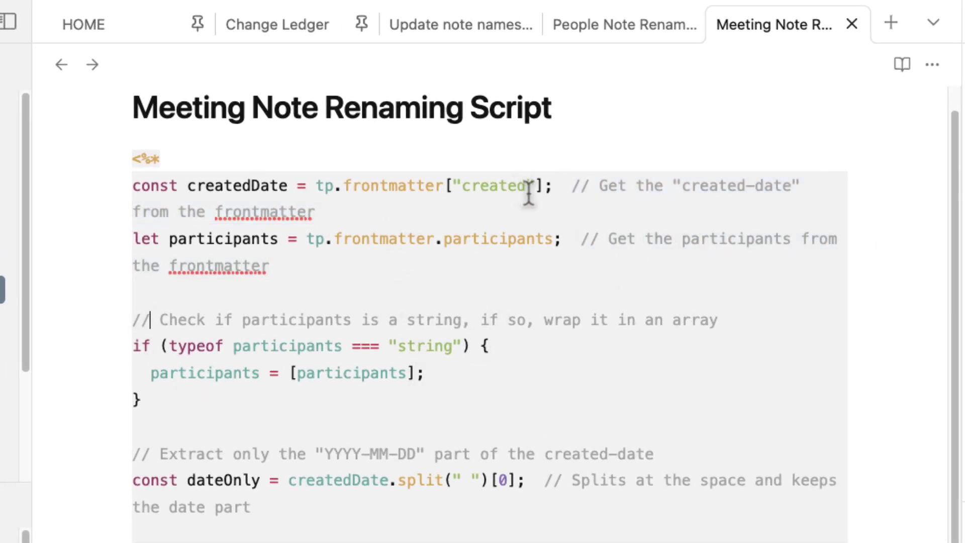
{"action": "left_click_drag", "start_coordinate": [572, 186], "coordinate": [511, 219]}
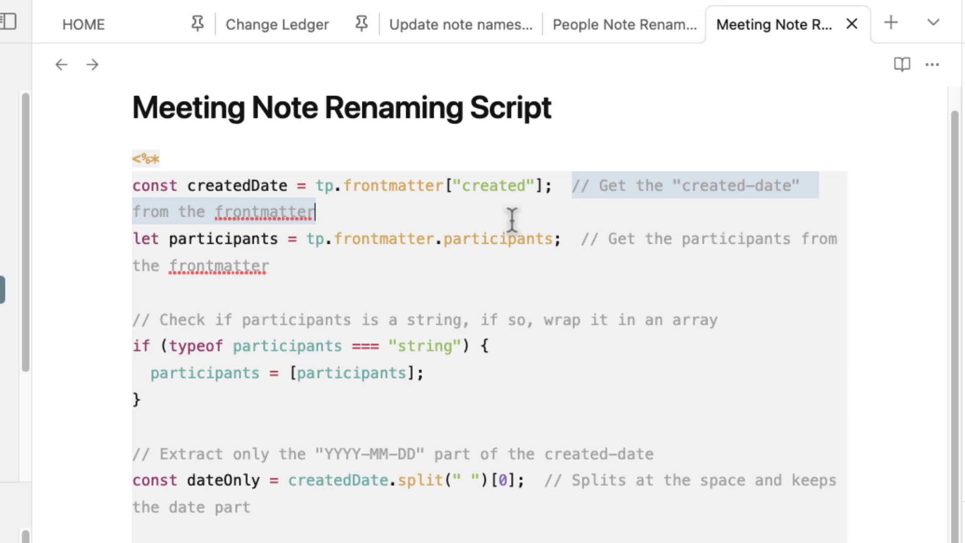
{"action": "key", "text": "super+x"}
{"action": "left_click", "coordinate": [133, 185]}
{"action": "key", "text": "super+v"}
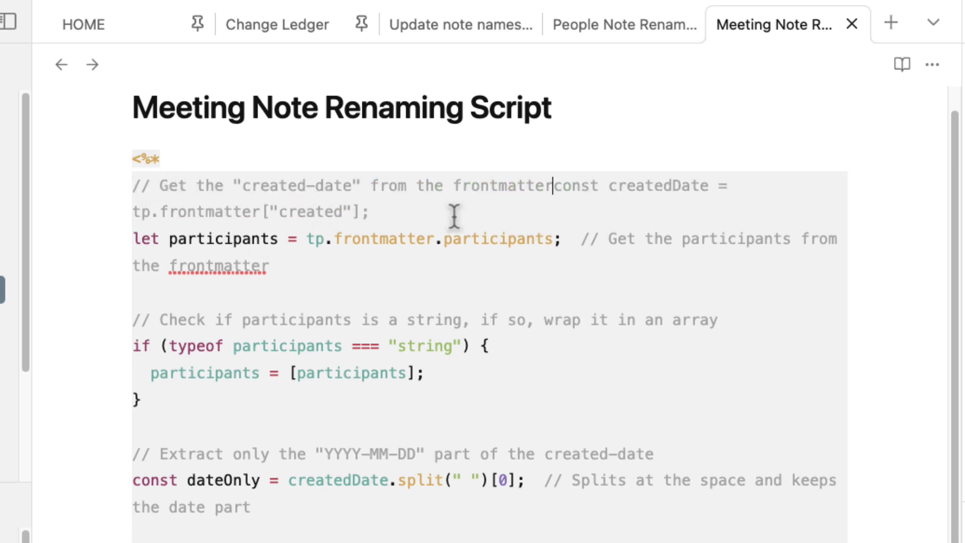
{"action": "key", "text": "Return"}
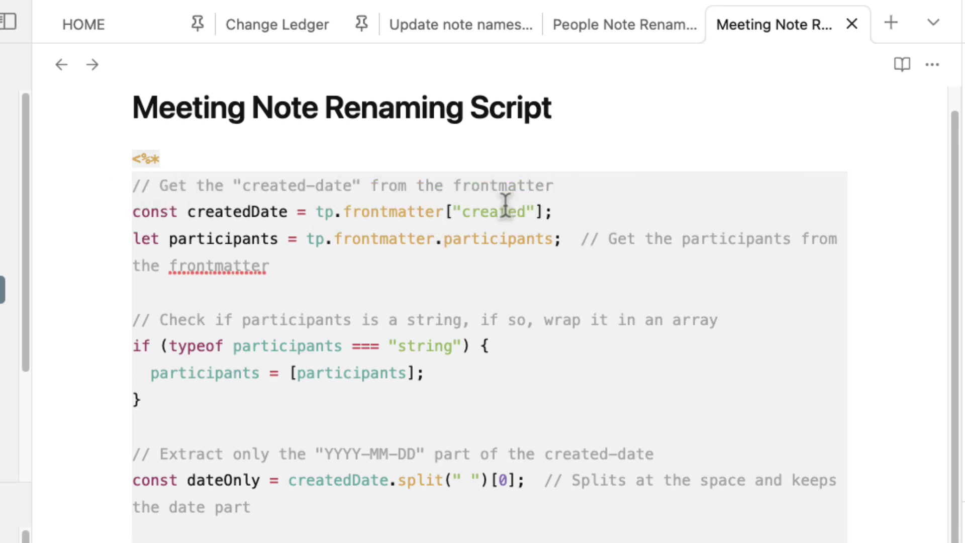
Separate the createdDate and participants declarations with a blank line and move the participants comment onto its own line above its declaration.
{"action": "key", "text": "Return"}
{"action": "key", "text": "Return"}
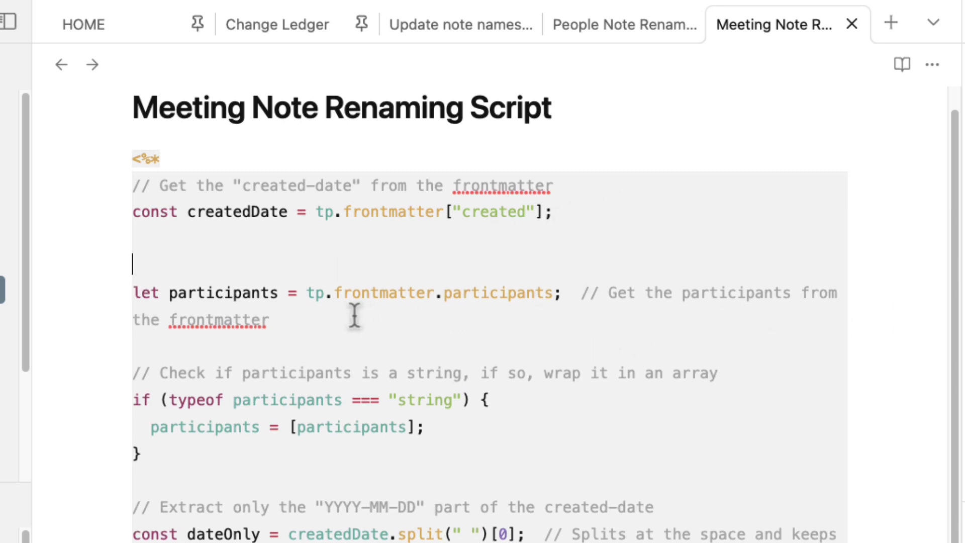
{"action": "left_click_drag", "start_coordinate": [355, 315], "coordinate": [581, 304]}
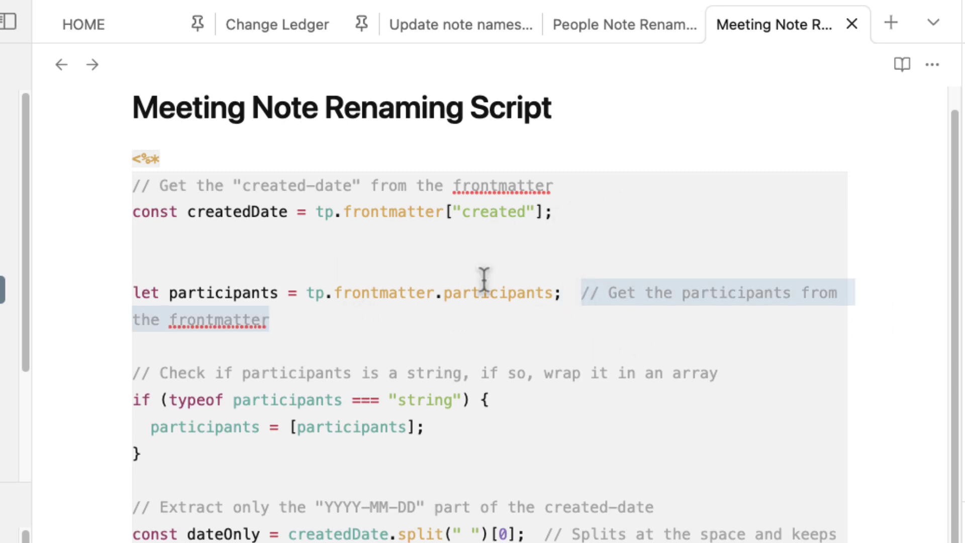
{"action": "key", "text": "super+x"}
{"action": "key", "text": "super+v"}
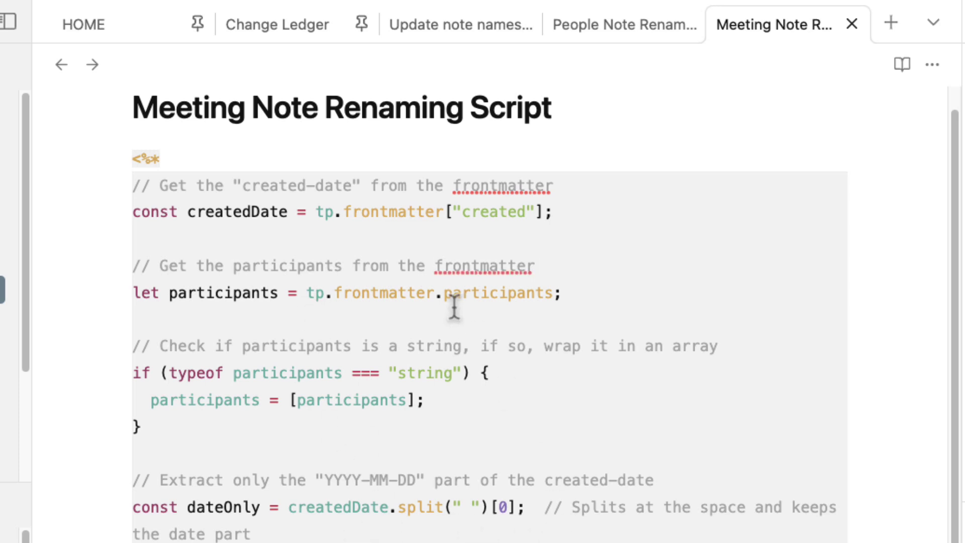
Highlight the "created" key in the script, then open the 2024-10-25 meeting note from Last Modified and select its created property name.
{"action": "left_click_drag", "start_coordinate": [161, 188], "coordinate": [554, 181]}
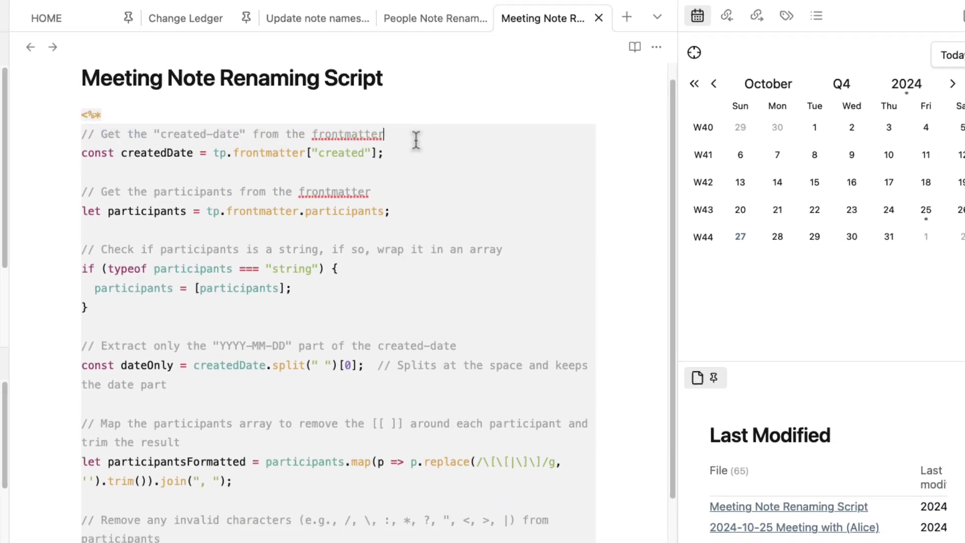
{"action": "double_click", "coordinate": [343, 150]}
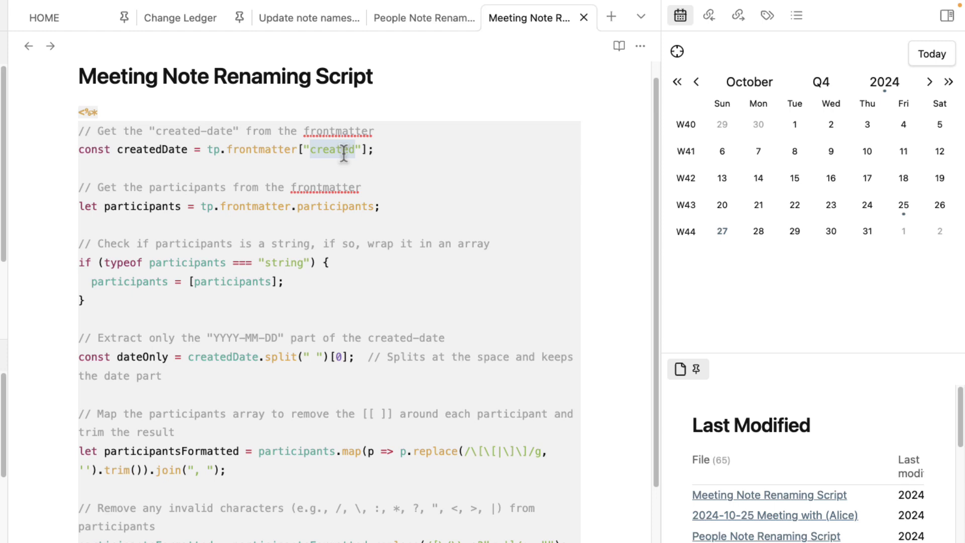
{"action": "left_click", "coordinate": [276, 23]}
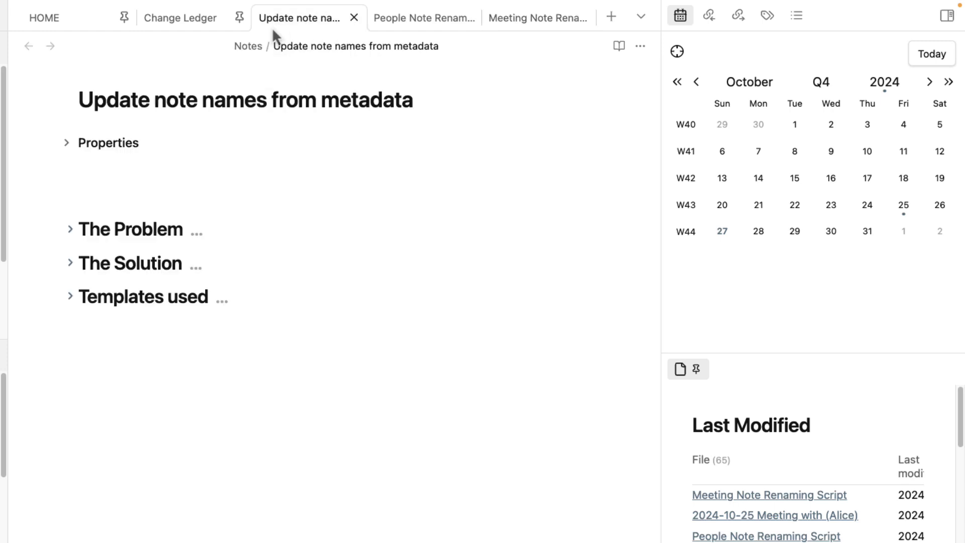
{"action": "left_click", "coordinate": [822, 516]}
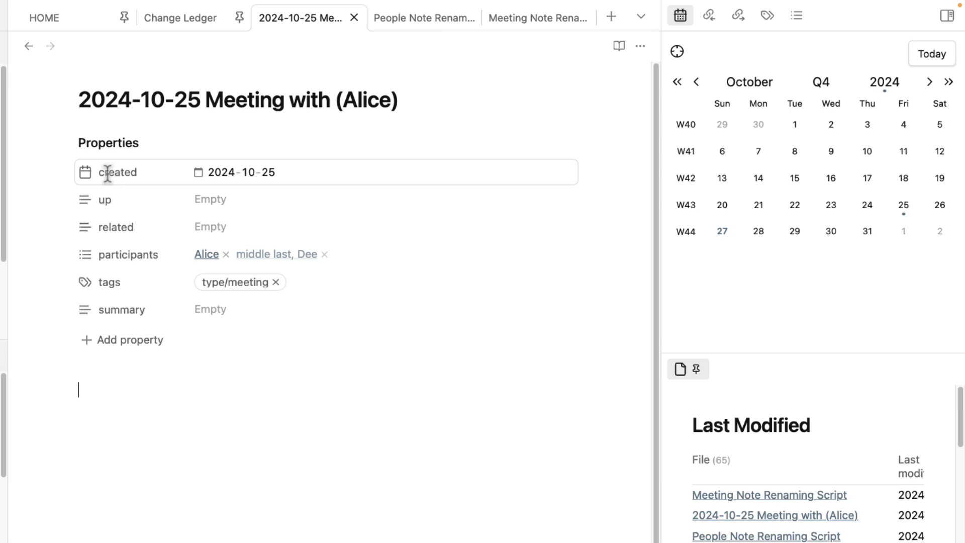
{"action": "left_click_drag", "start_coordinate": [107, 172], "coordinate": [162, 149]}
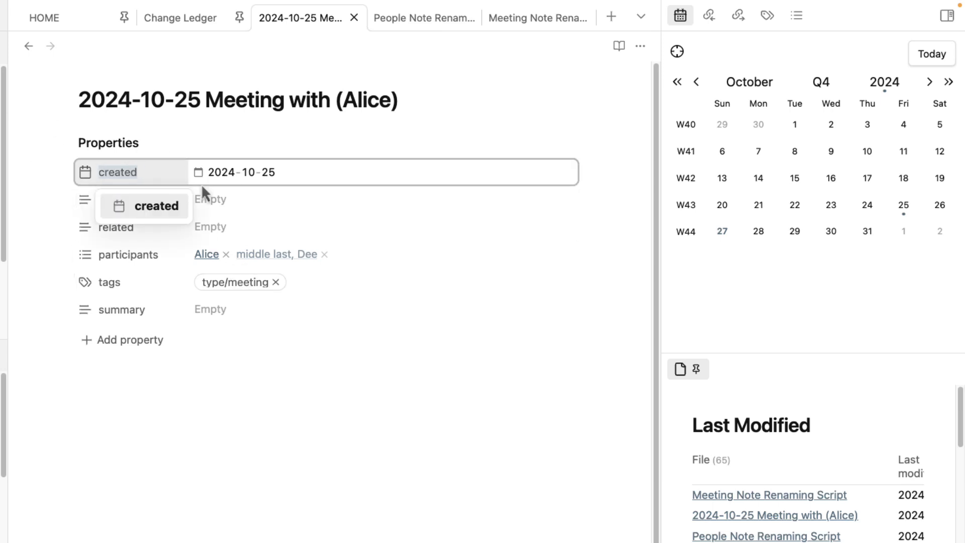
Place the Meeting Note Renaming Script side by side with the meeting note, hide both sidebars and narrow the meeting note's pane.
{"action": "left_click_drag", "start_coordinate": [525, 29], "coordinate": [553, 241]}
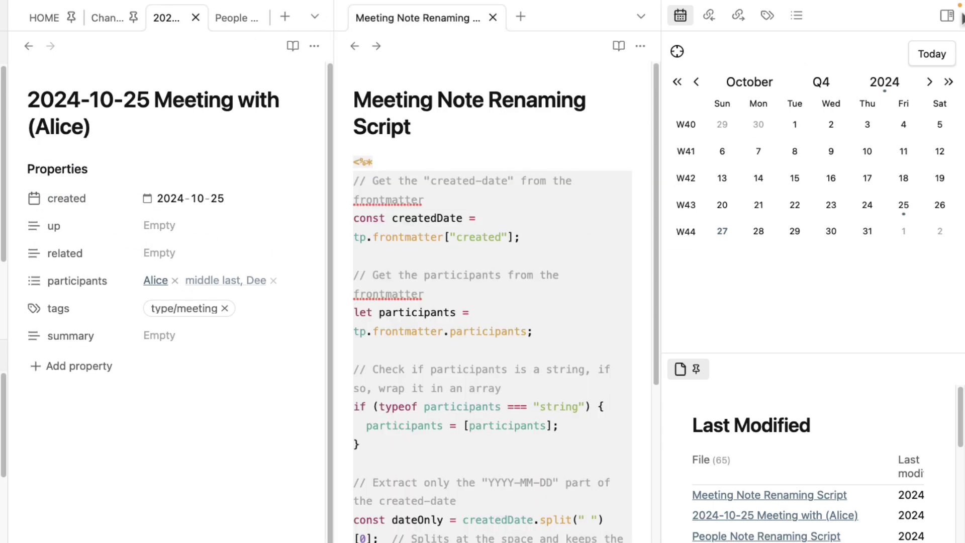
{"action": "left_click", "coordinate": [952, 16]}
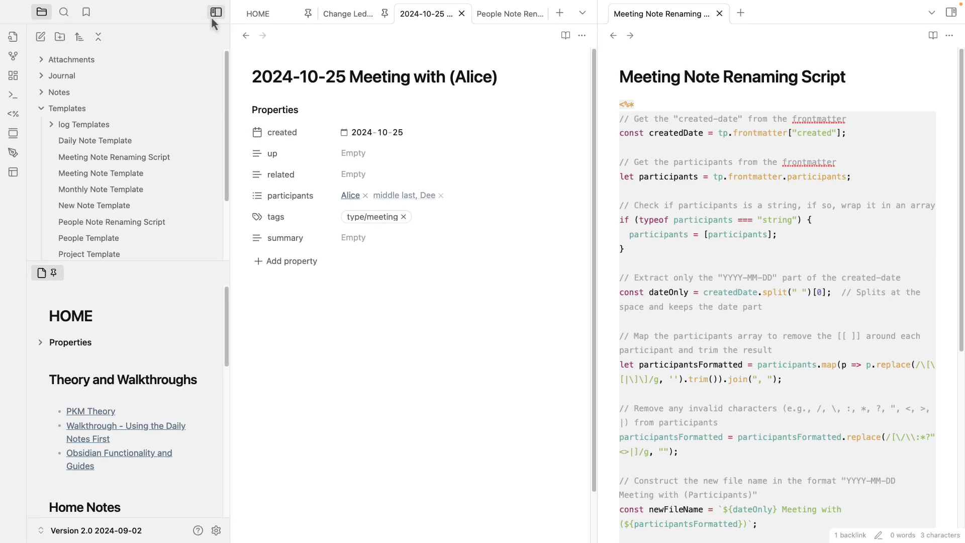
{"action": "left_click", "coordinate": [214, 19]}
{"action": "left_click_drag", "start_coordinate": [495, 175], "coordinate": [432, 180]}
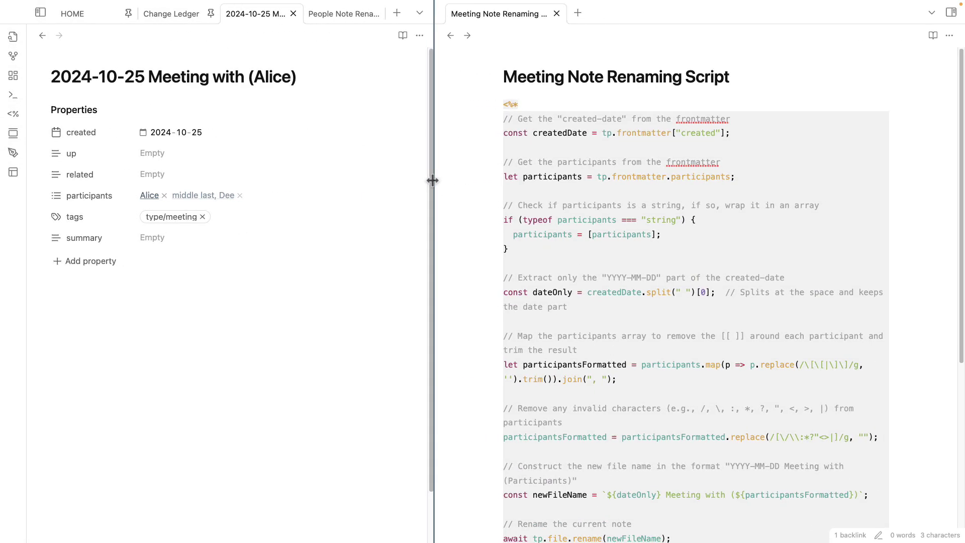
Highlight the frontmatter reference, the createdDate variable name and the whole createdDate declaration in the script.
{"action": "double_click", "coordinate": [608, 132]}
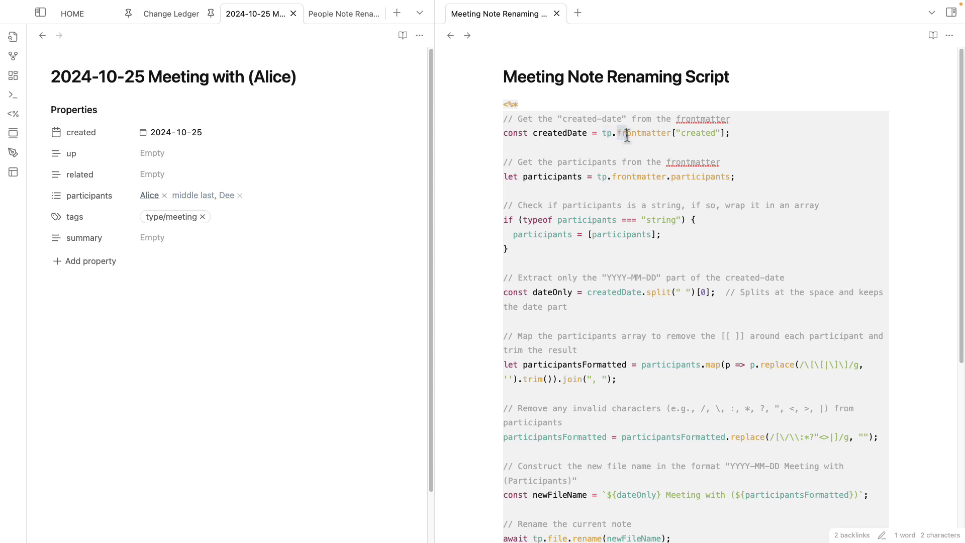
{"action": "left_click_drag", "start_coordinate": [627, 135], "coordinate": [716, 134]}
{"action": "left_click", "coordinate": [513, 133]}
{"action": "left_click_drag", "start_coordinate": [533, 133], "coordinate": [586, 134]}
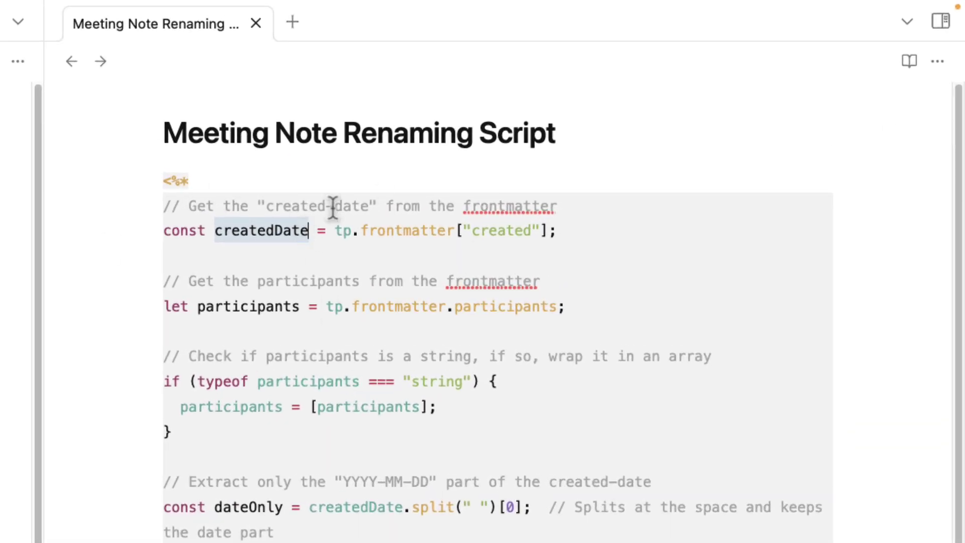
{"action": "triple_click", "coordinate": [524, 233]}
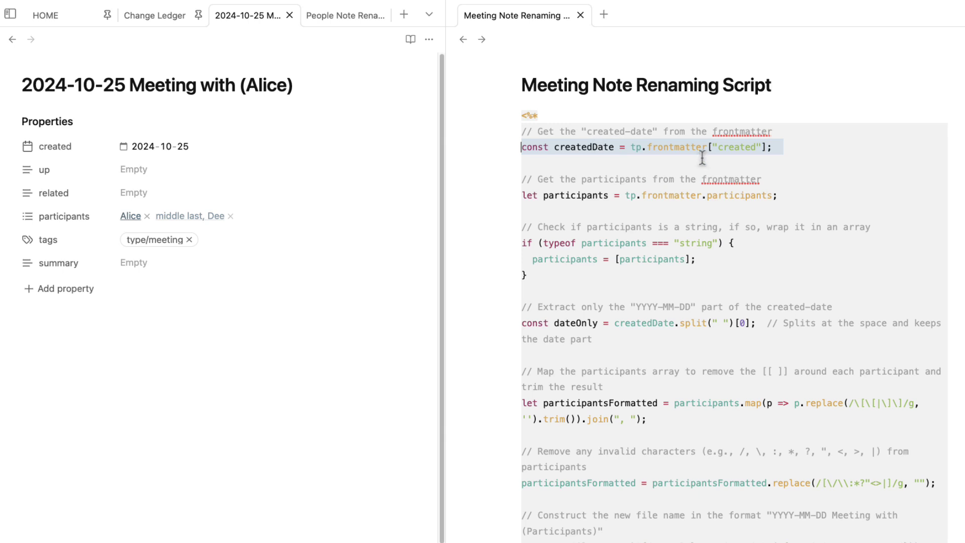
Highlight the participants and createdDate variable names in their declarations alternately to point out the two stored values.
{"action": "double_click", "coordinate": [576, 195]}
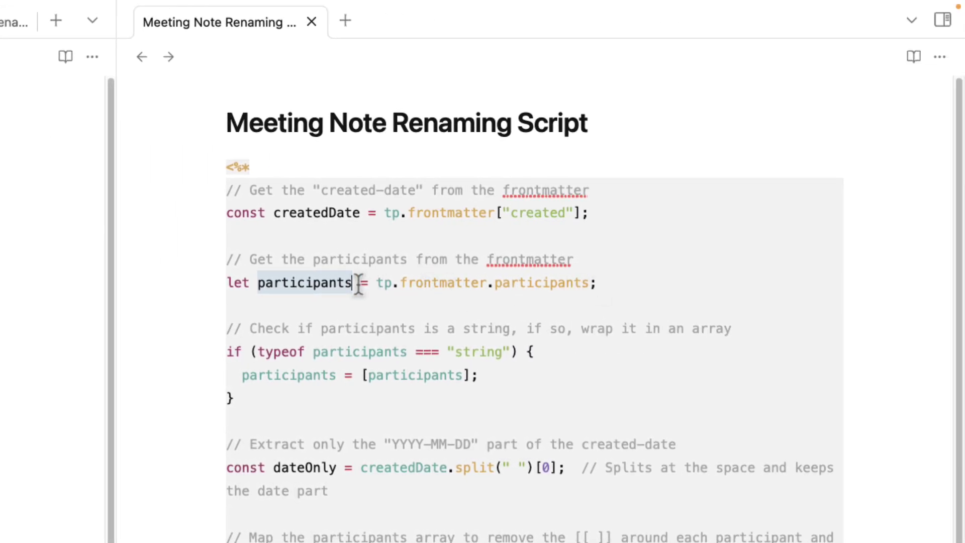
{"action": "left_click_drag", "start_coordinate": [344, 283], "coordinate": [264, 283]}
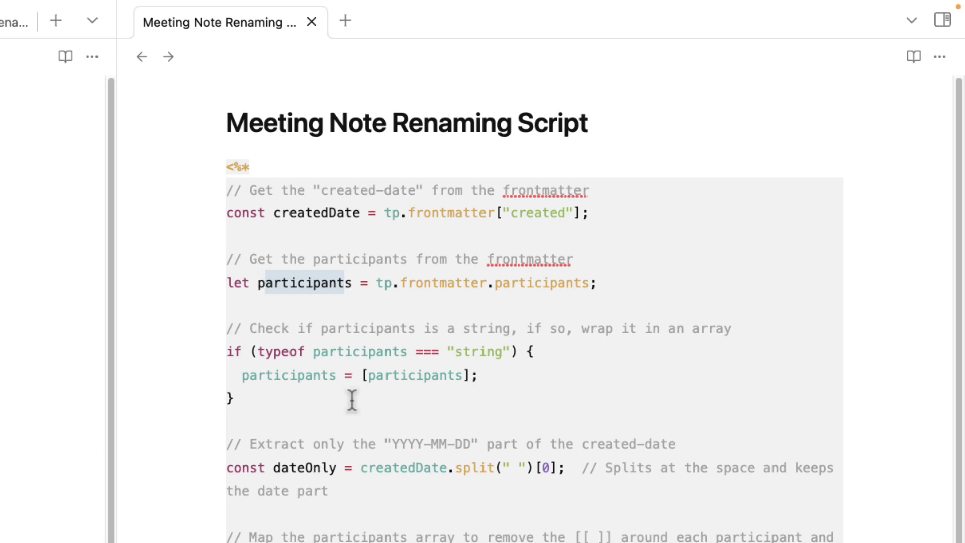
{"action": "left_click", "coordinate": [321, 212]}
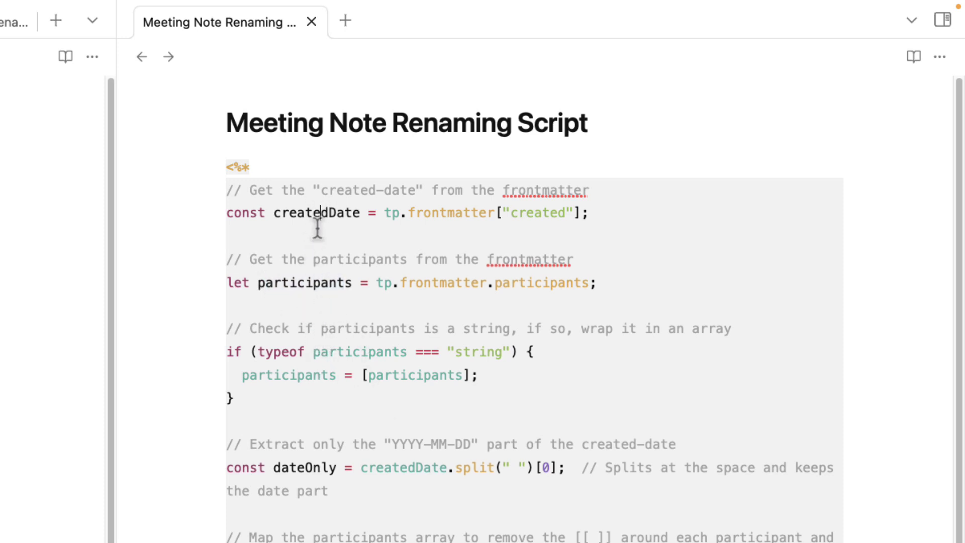
{"action": "double_click", "coordinate": [316, 213]}
{"action": "double_click", "coordinate": [321, 282]}
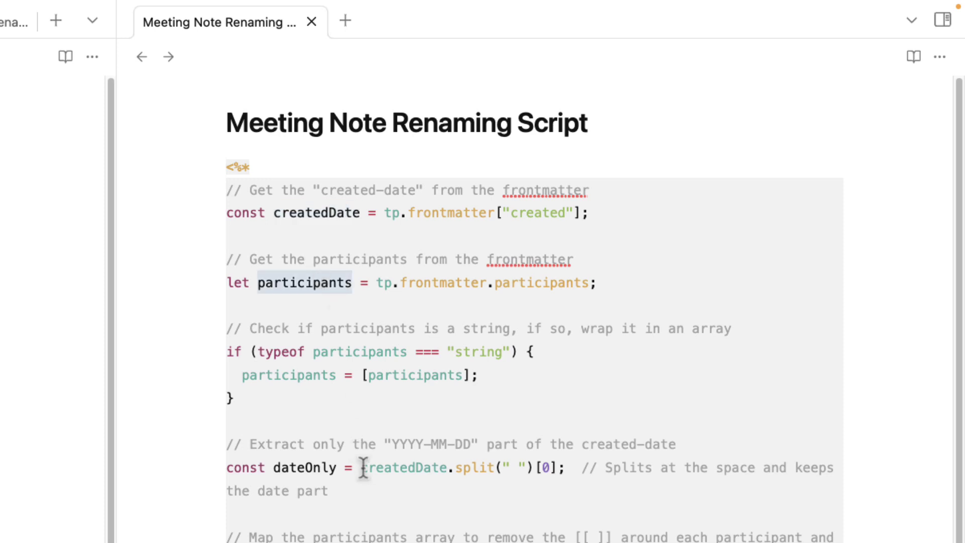
{"action": "left_click", "coordinate": [312, 213]}
{"action": "left_click", "coordinate": [298, 212]}
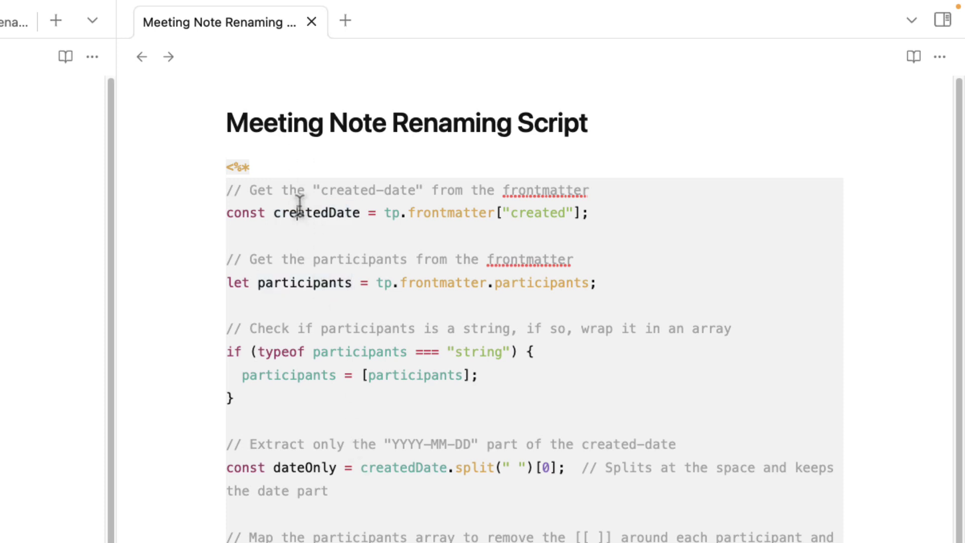
{"action": "double_click", "coordinate": [308, 283]}
{"action": "left_click", "coordinate": [323, 213]}
{"action": "double_click", "coordinate": [323, 213]}
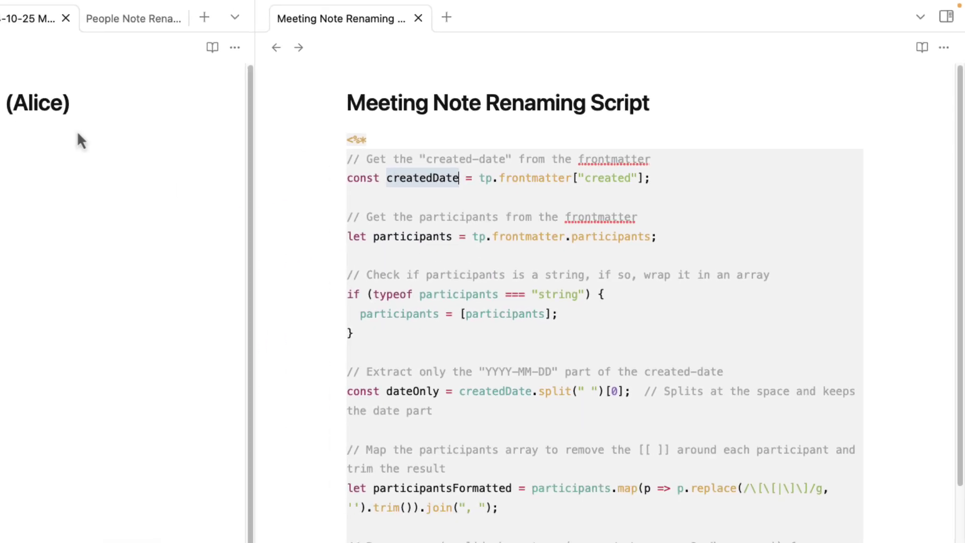
Highlight the meeting note's title, its date and "Meeting with" parts, and the script comment about wrapping string participants in an array.
{"action": "left_click_drag", "start_coordinate": [297, 76], "coordinate": [41, 81]}
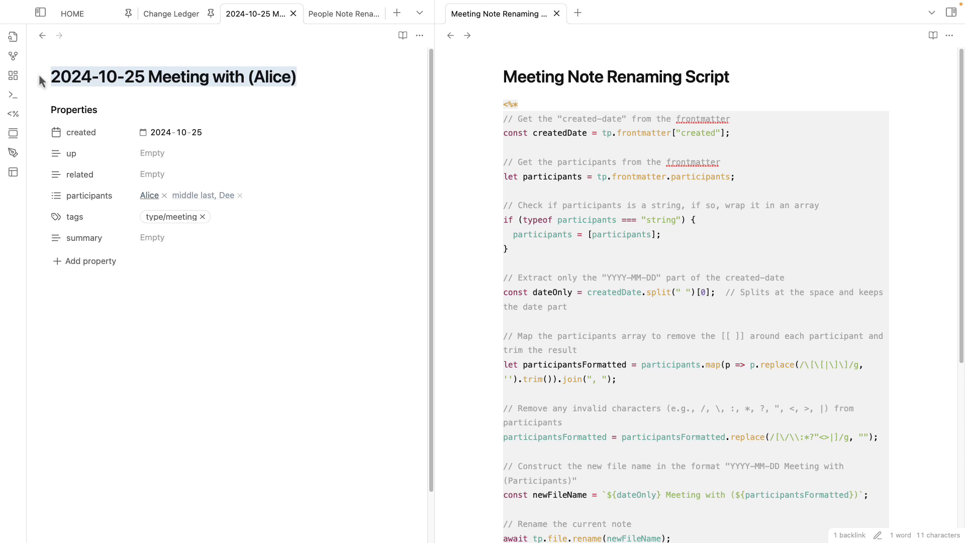
{"action": "left_click", "coordinate": [199, 76]}
{"action": "left_click_drag", "start_coordinate": [145, 77], "coordinate": [51, 78]}
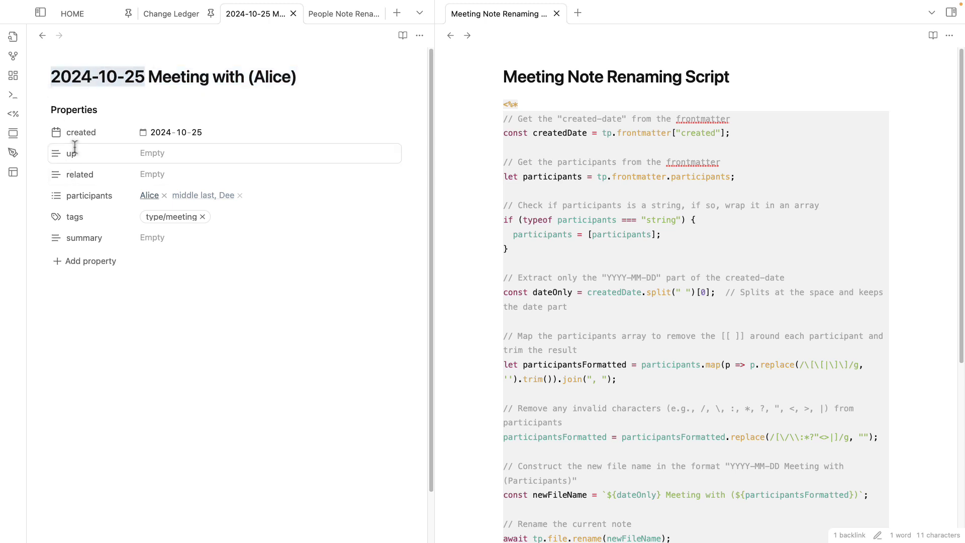
{"action": "left_click_drag", "start_coordinate": [255, 77], "coordinate": [148, 78]}
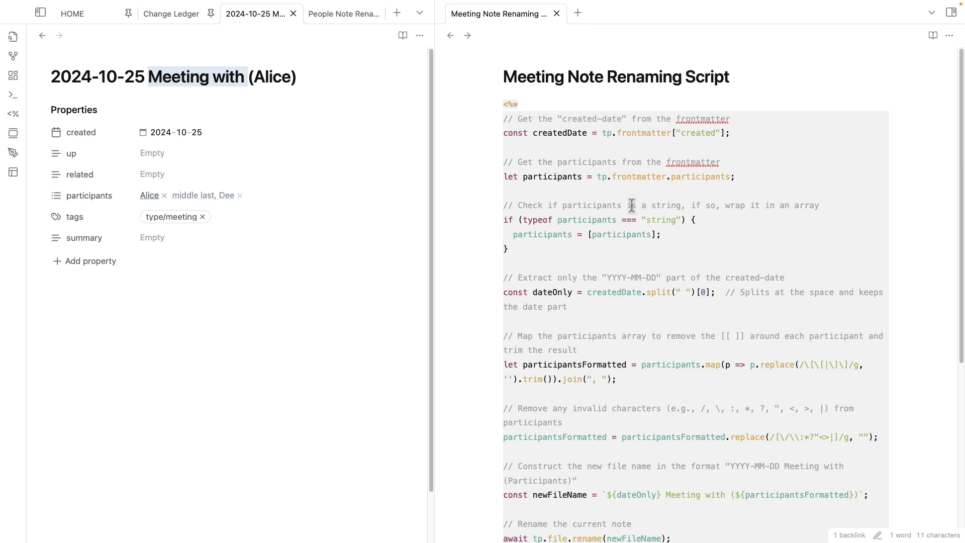
{"action": "left_click_drag", "start_coordinate": [509, 206], "coordinate": [802, 207]}
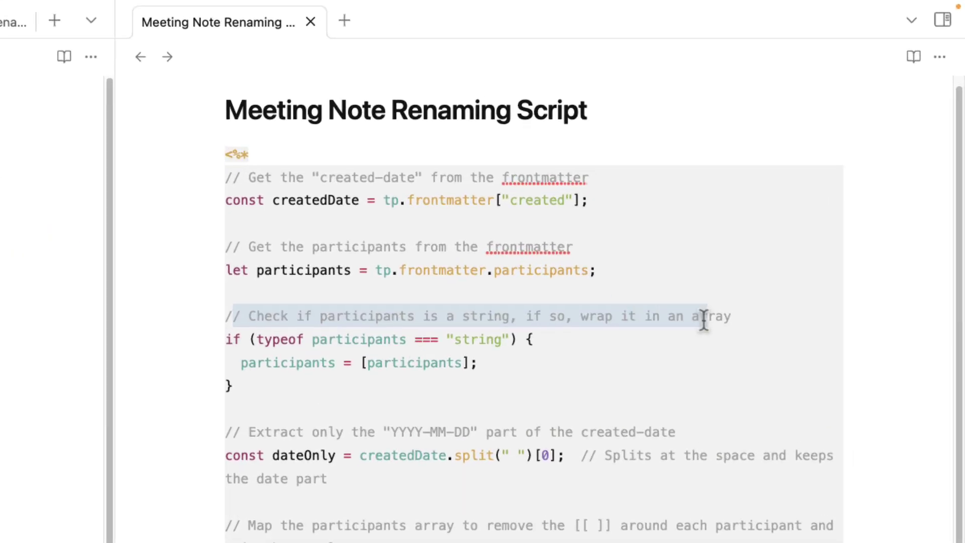
{"action": "left_click_drag", "start_coordinate": [704, 319], "coordinate": [729, 318]}
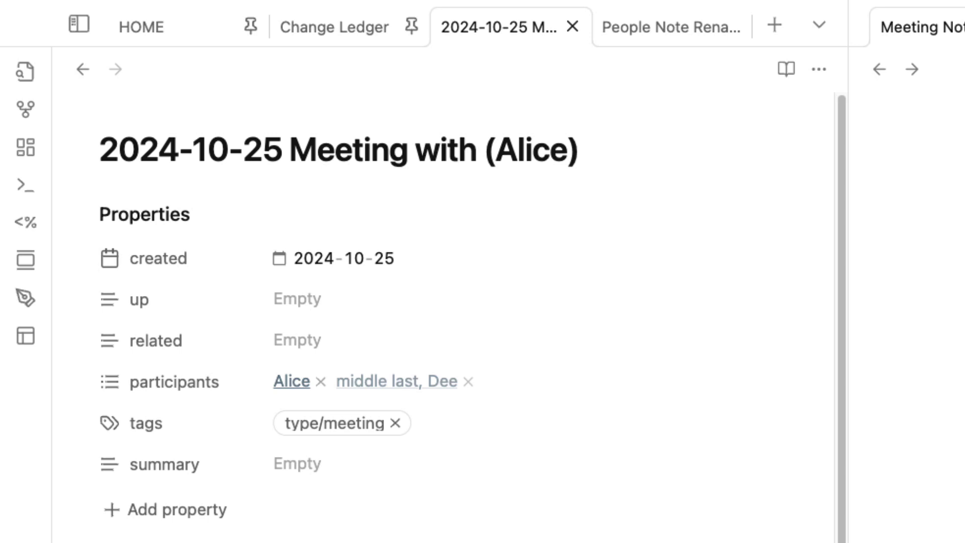
Run the Meeting Note Renaming Script template on the 2024-10-25 meeting note.
{"action": "key", "text": "super+e"}
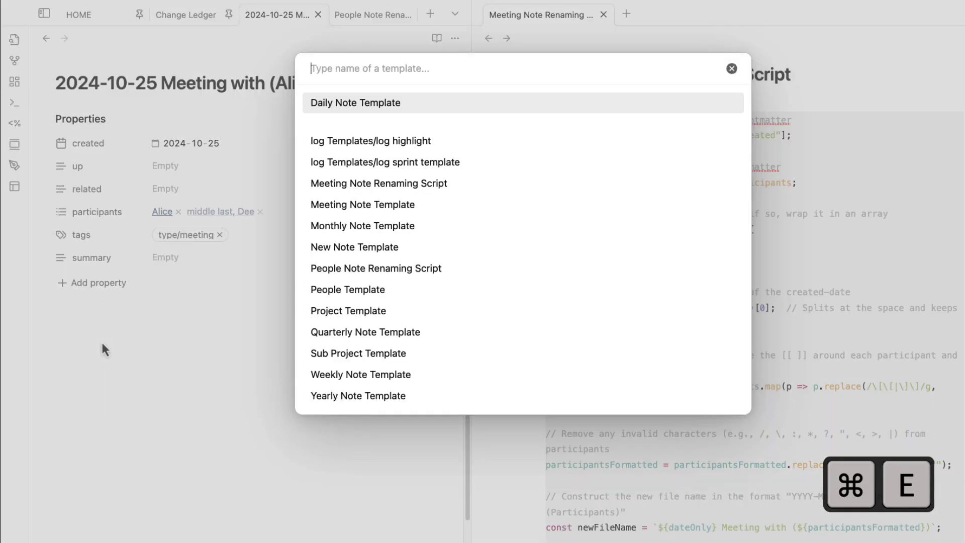
{"action": "type", "text": "meeting"}
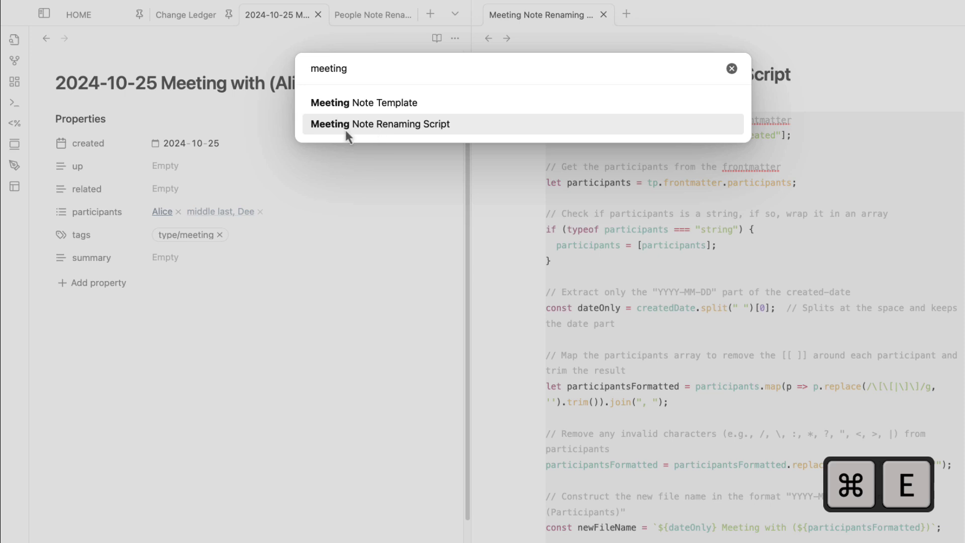
{"action": "left_click", "coordinate": [461, 124]}
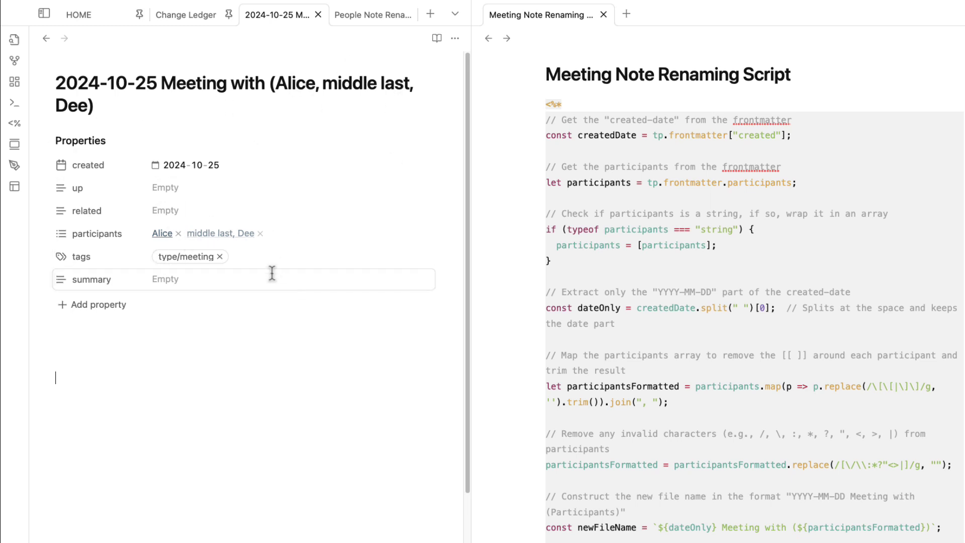
Open the second participant's note from the meeting note's participants property and insert the People Template into it.
{"action": "left_click", "coordinate": [235, 237]}
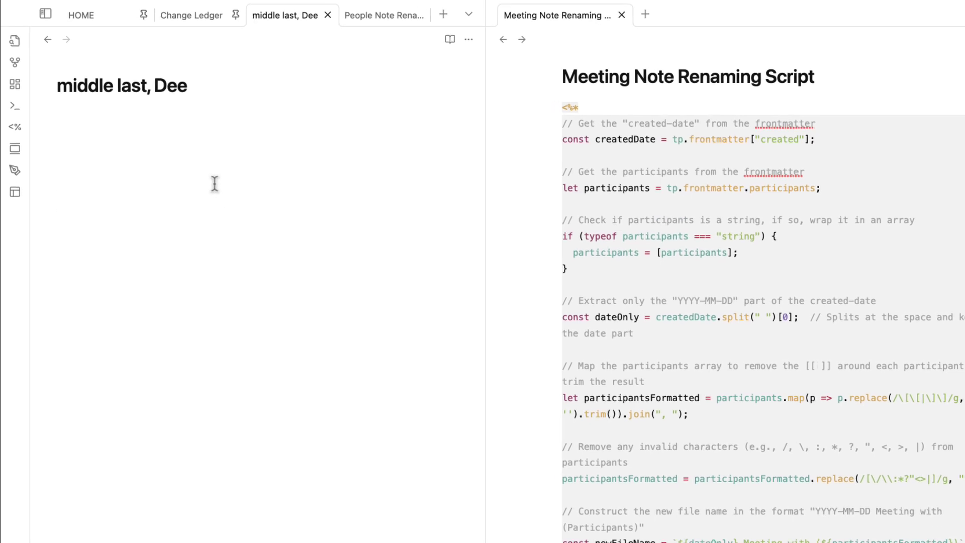
{"action": "key", "text": "super+e"}
{"action": "type", "text": "peo["}
{"action": "key", "text": "BackSpace"}
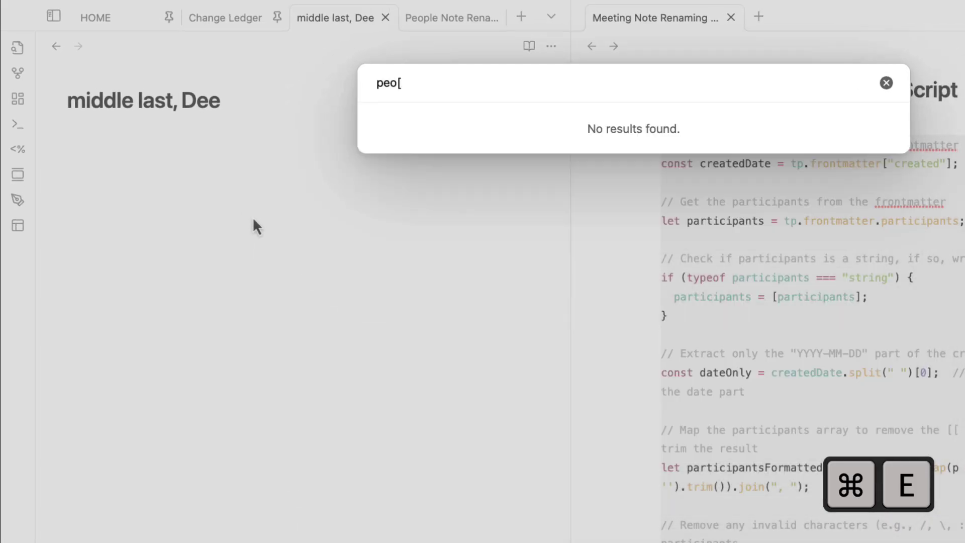
{"action": "key", "text": "Return"}
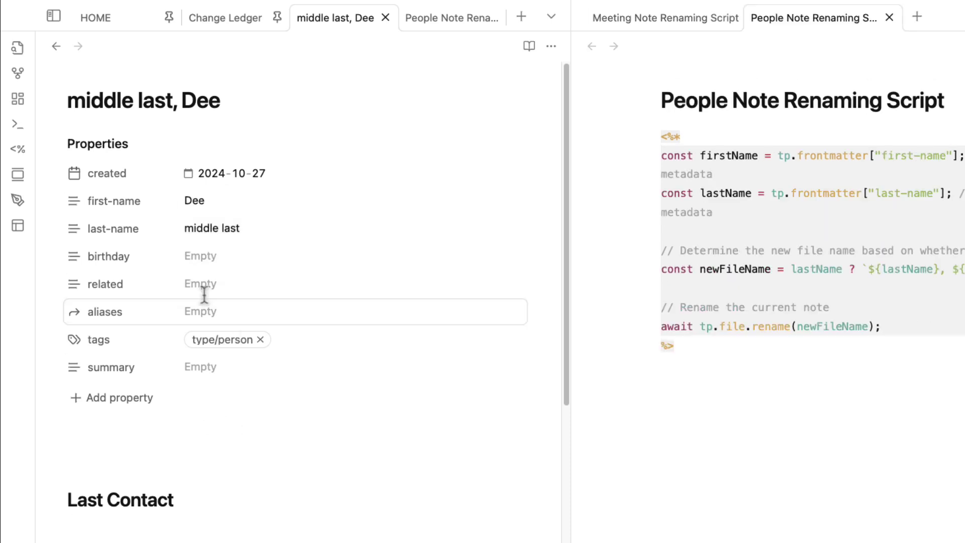
Clear the last-name property of the open person's note and run the People Note Renaming Script template on it.
{"action": "left_click_drag", "start_coordinate": [254, 230], "coordinate": [170, 231]}
{"action": "key", "text": "BackSpace"}
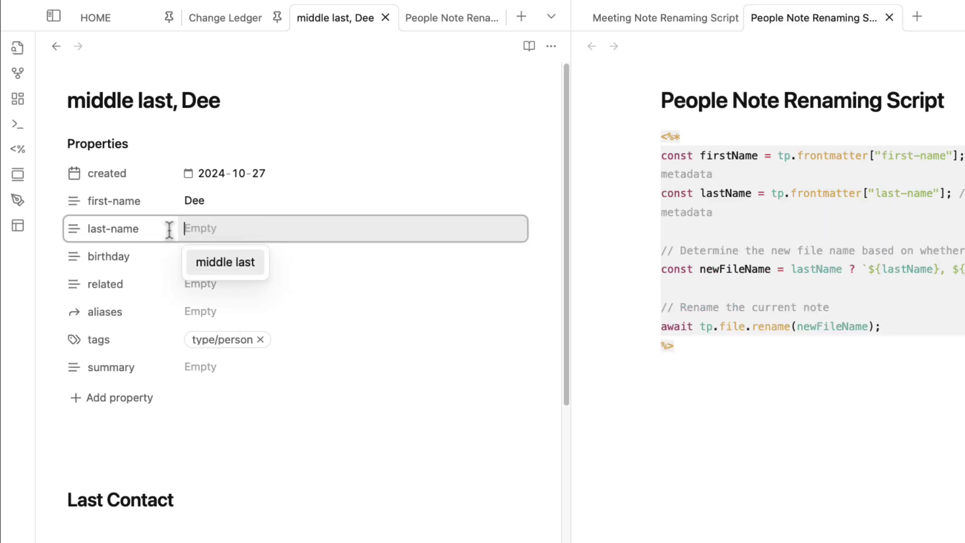
{"action": "left_click", "coordinate": [180, 466]}
{"action": "key", "text": "super+e"}
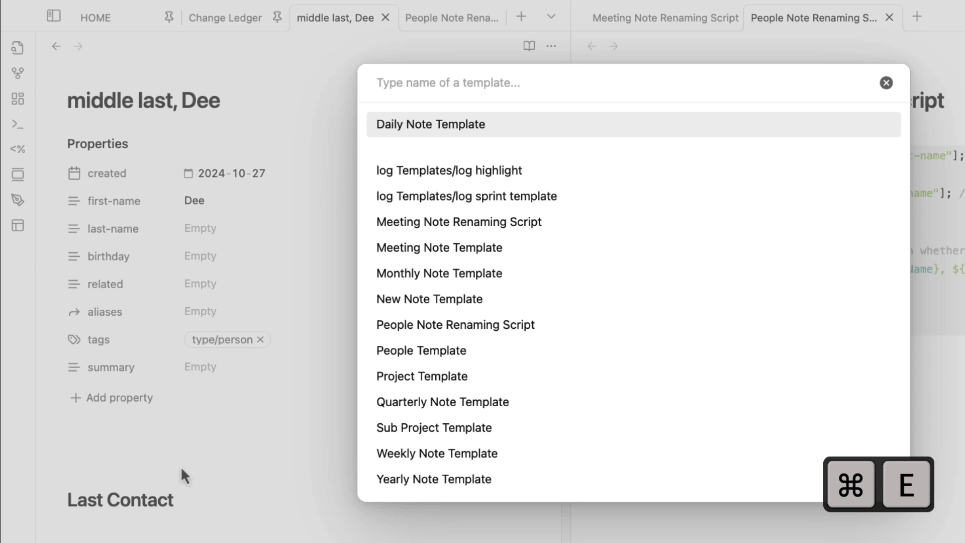
{"action": "type", "text": "peop"}
{"action": "key", "text": "Down"}
{"action": "key", "text": "Return"}
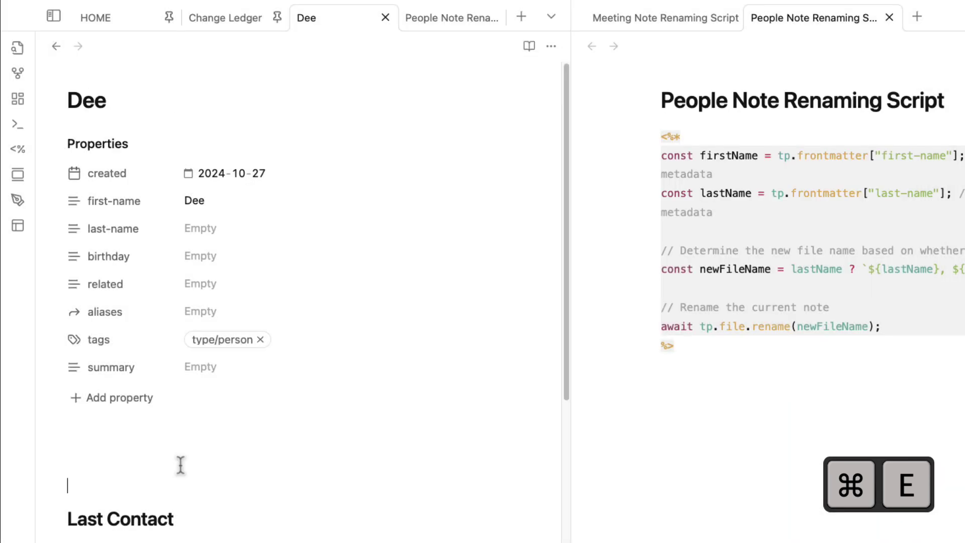
Return to the 2024-10-25 meeting note and replace its second participant with a link to the renamed person's note.
{"action": "left_click", "coordinate": [58, 49]}
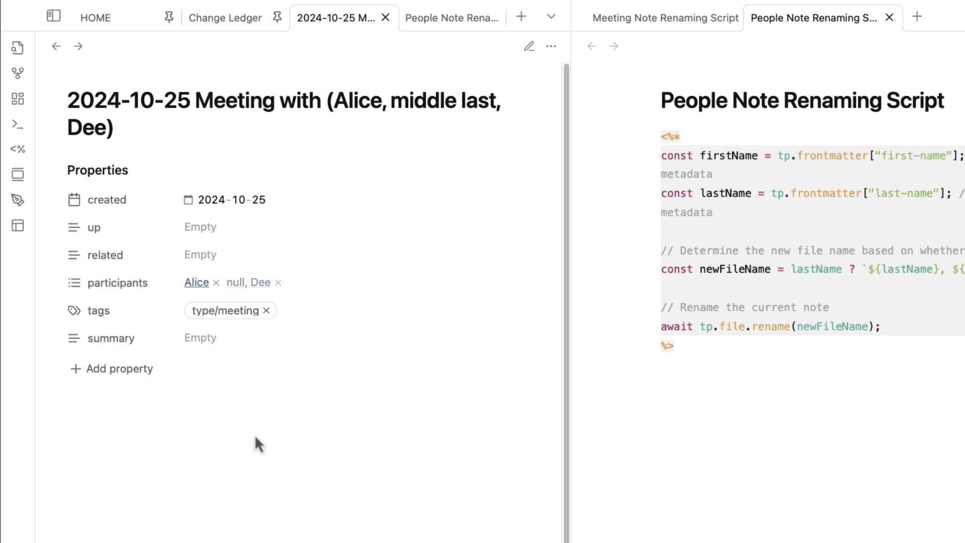
{"action": "left_click", "coordinate": [238, 431]}
{"action": "left_click", "coordinate": [529, 47]}
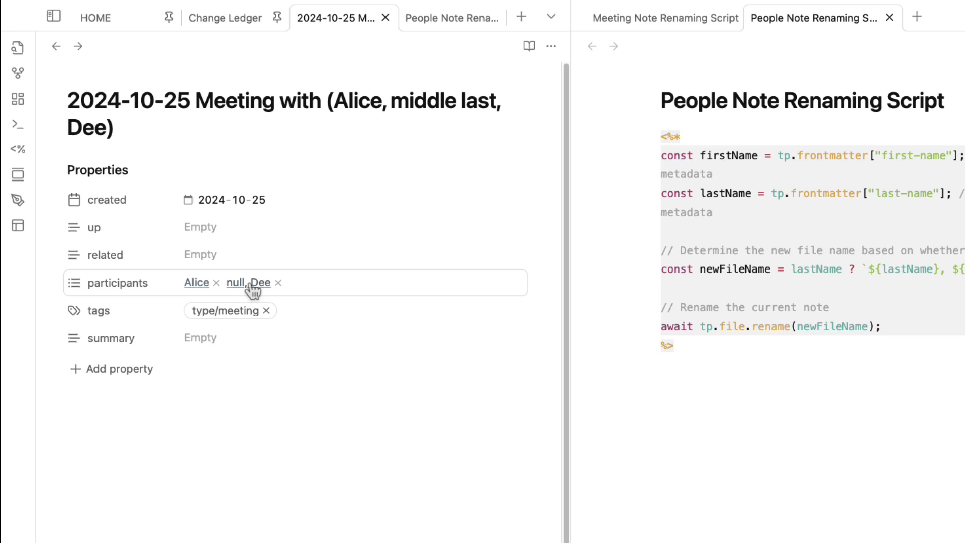
{"action": "left_click", "coordinate": [276, 285]}
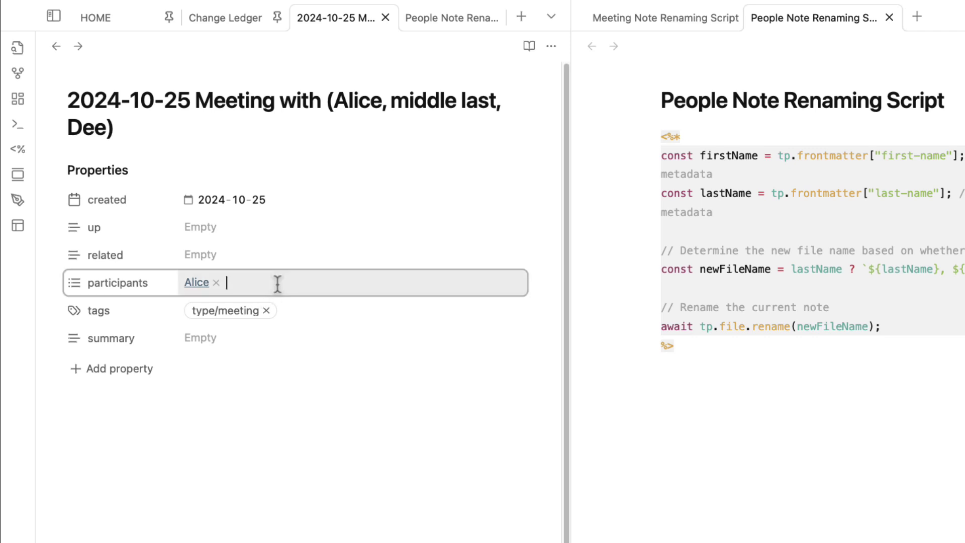
{"action": "type", "text": "[[dee"}
{"action": "left_click", "coordinate": [338, 320]}
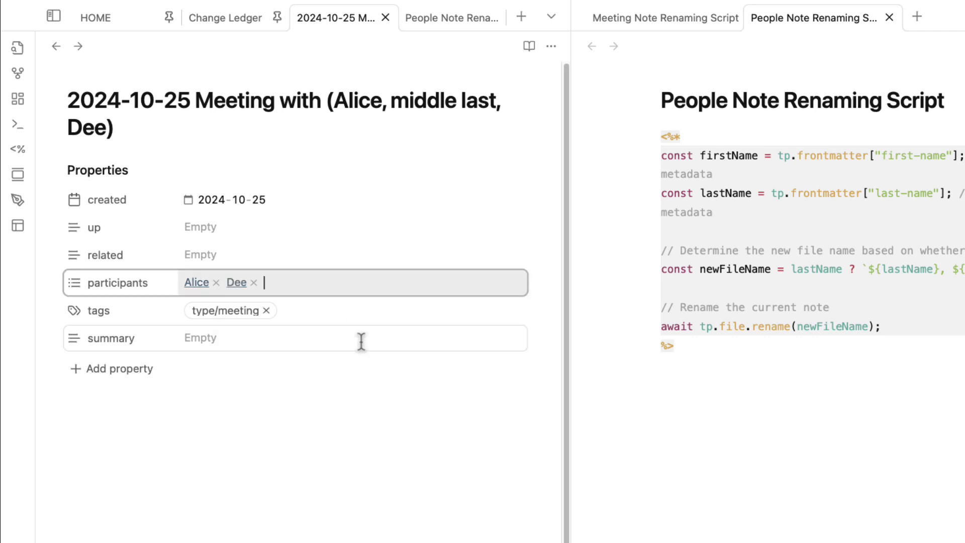
{"action": "left_click", "coordinate": [195, 467]}
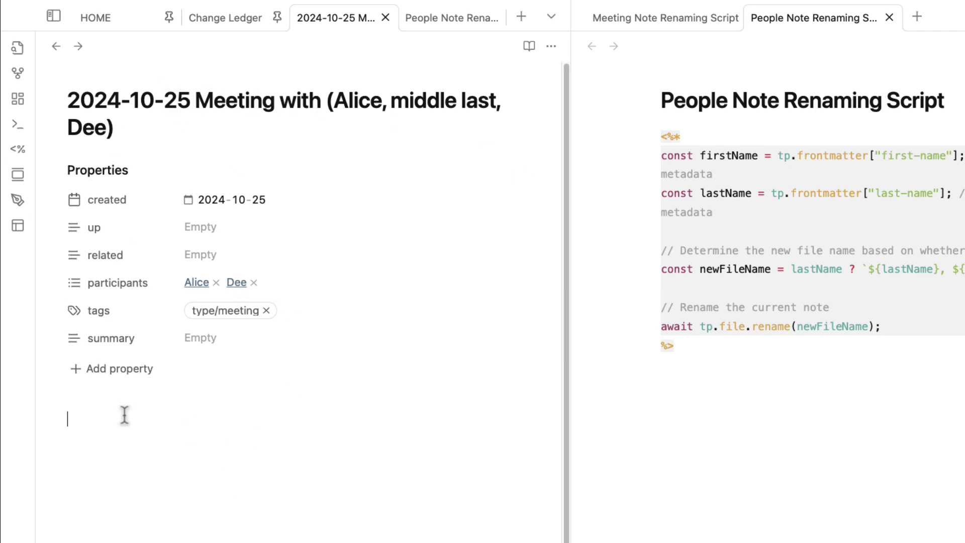
Highlight the Meeting Note Renaming Script comment about checking whether participants is a string and wrapping it in an array.
{"action": "left_click", "coordinate": [653, 18]}
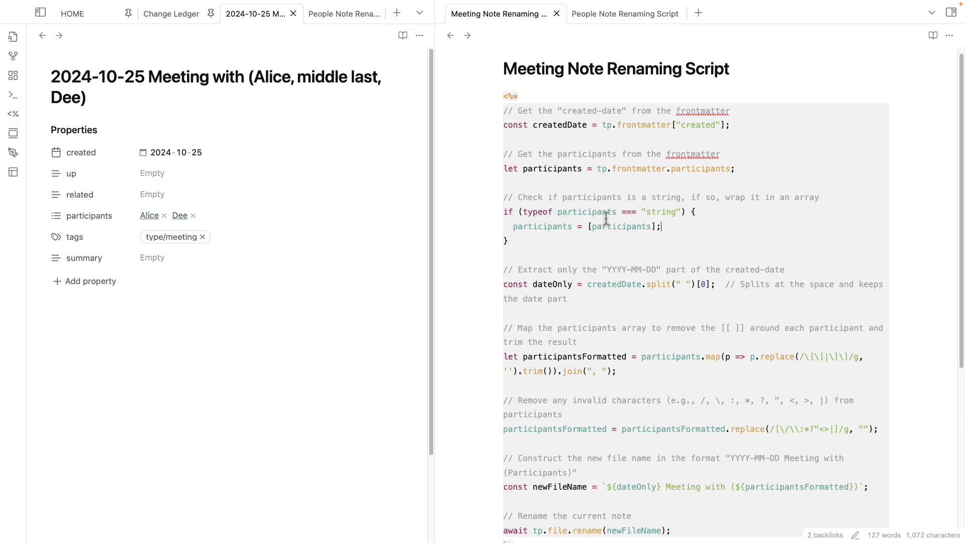
{"action": "left_click_drag", "start_coordinate": [518, 197], "coordinate": [662, 197]}
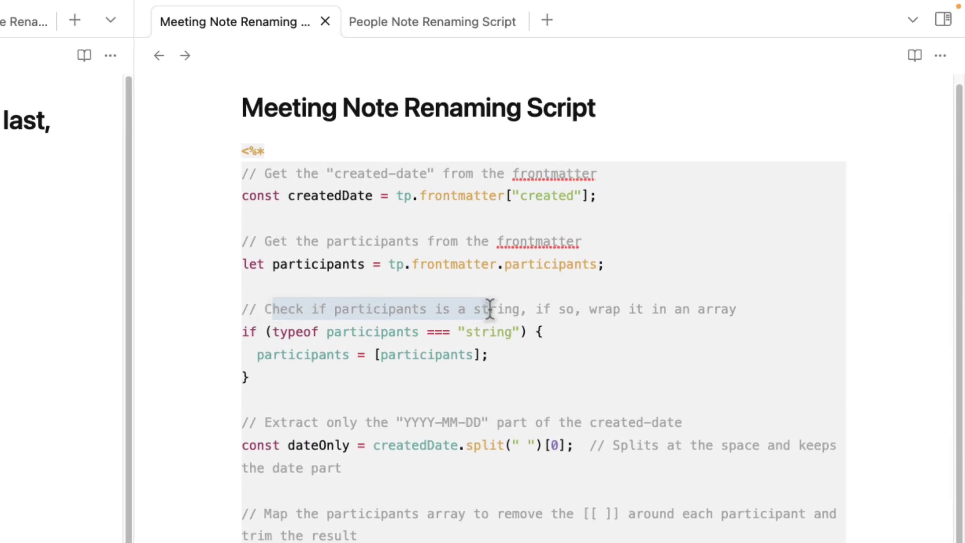
{"action": "left_click_drag", "start_coordinate": [490, 308], "coordinate": [502, 308]}
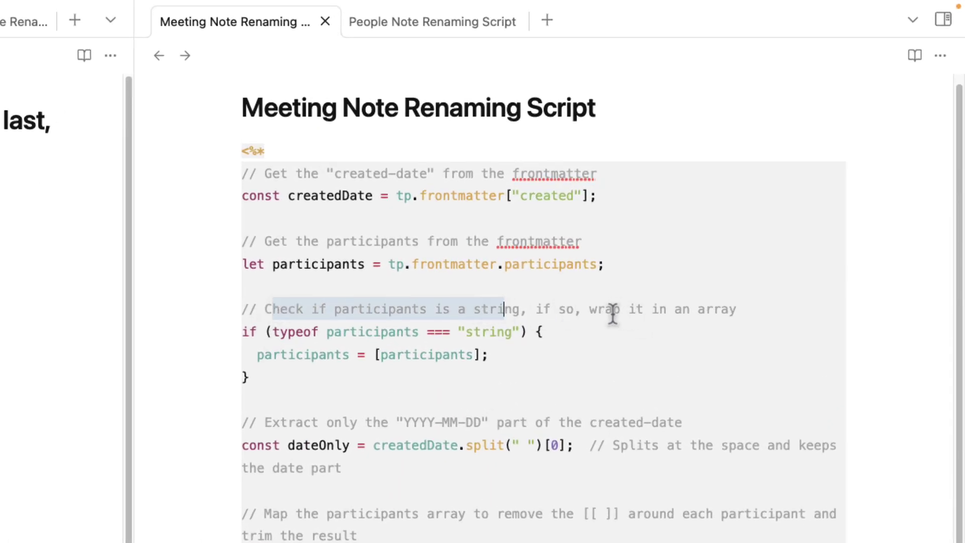
{"action": "left_click_drag", "start_coordinate": [613, 309], "coordinate": [736, 311]}
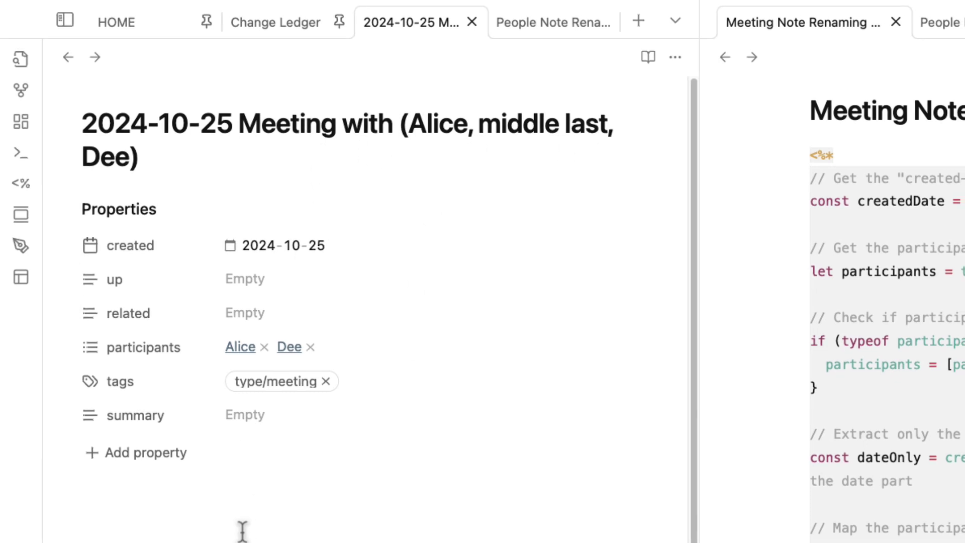
Run the Meeting Note Renaming Script template on the 2024-10-25 meeting note with its updated participants.
{"action": "key", "text": "super+e"}
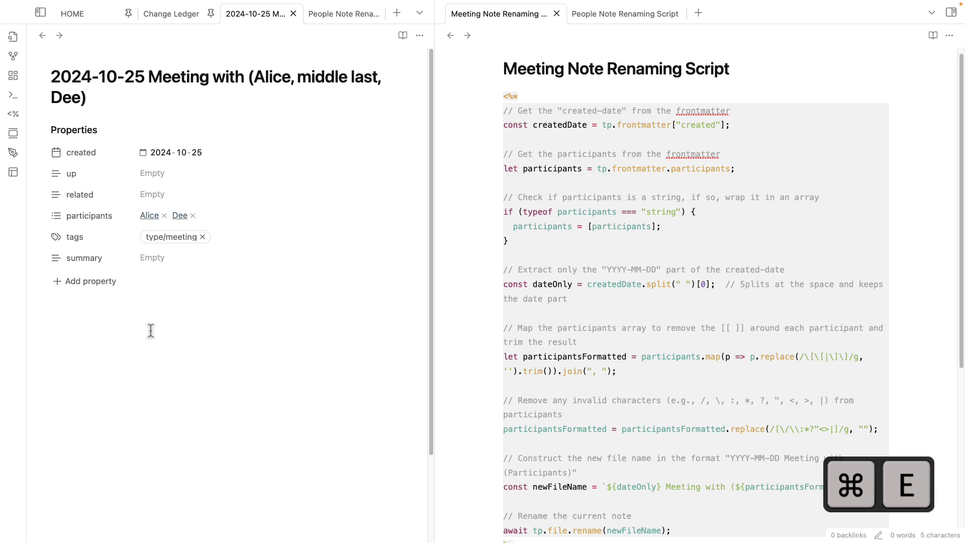
{"action": "type", "text": ","}
{"action": "key", "text": "BackSpace"}
{"action": "type", "text": "meet"}
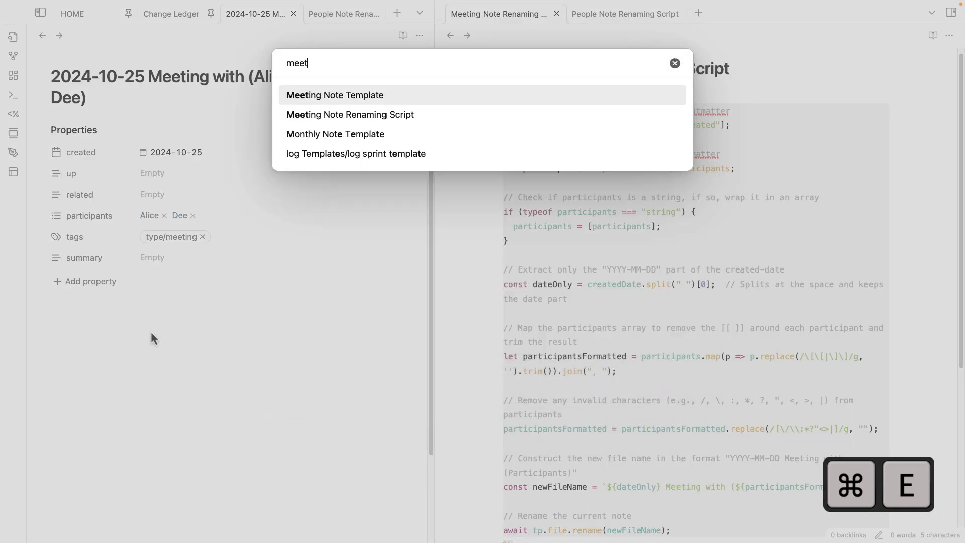
{"action": "key", "text": "Down"}
{"action": "key", "text": "Return"}
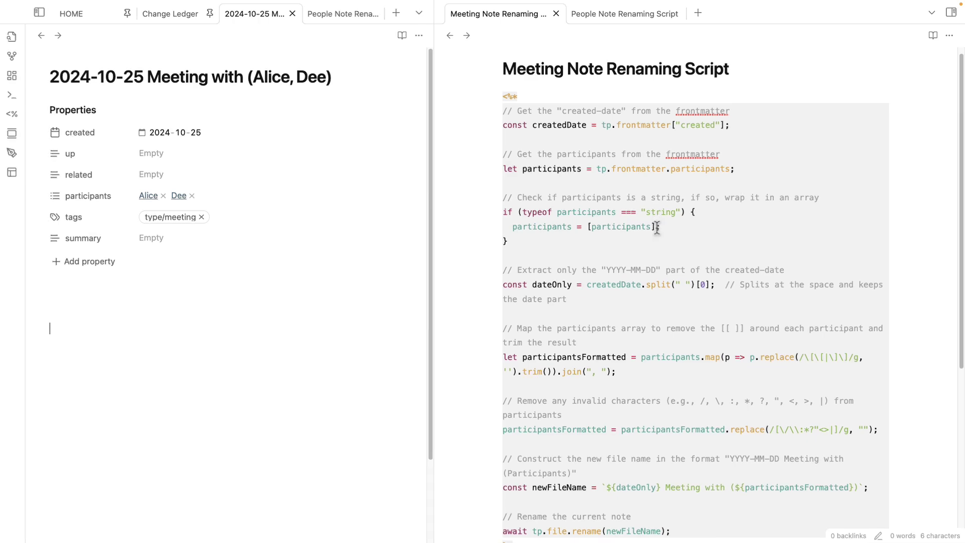
Highlight the whole block of the meeting script that wraps a string participants value in an array.
{"action": "scroll", "coordinate": [640, 250], "scroll_direction": "down", "scroll_amount": 1}
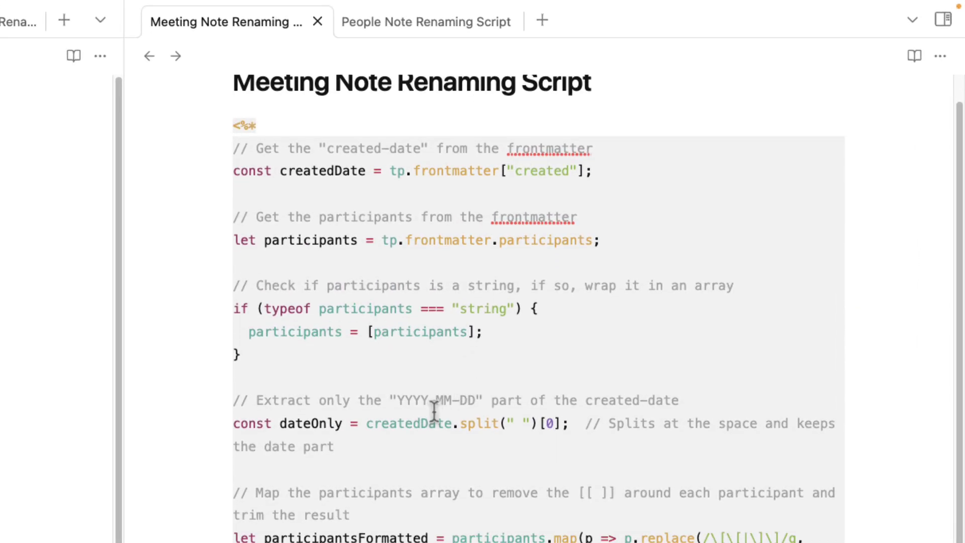
{"action": "left_click_drag", "start_coordinate": [490, 334], "coordinate": [246, 276]}
{"action": "left_click", "coordinate": [512, 356]}
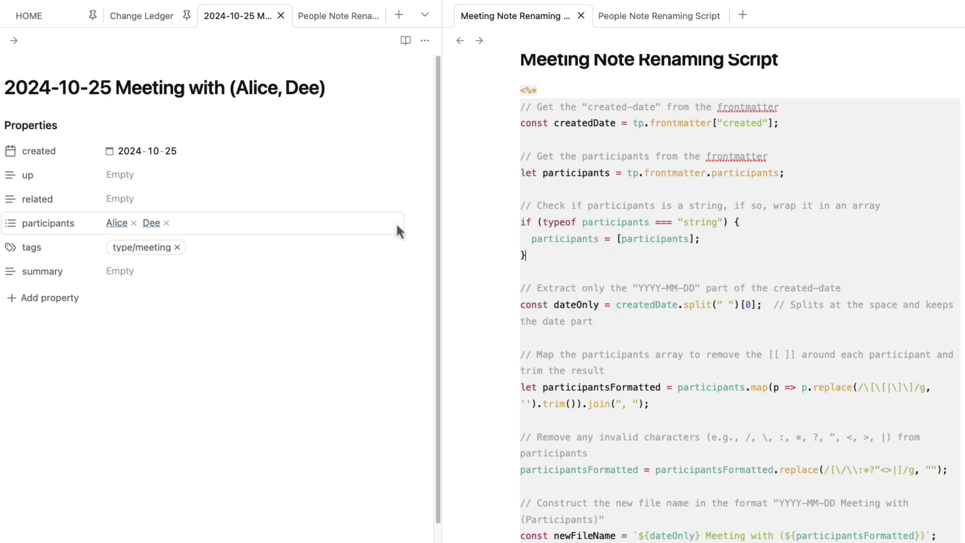
Change the default editing mode to Source mode in the editor settings and return to the meeting note.
{"action": "left_click", "coordinate": [153, 403]}
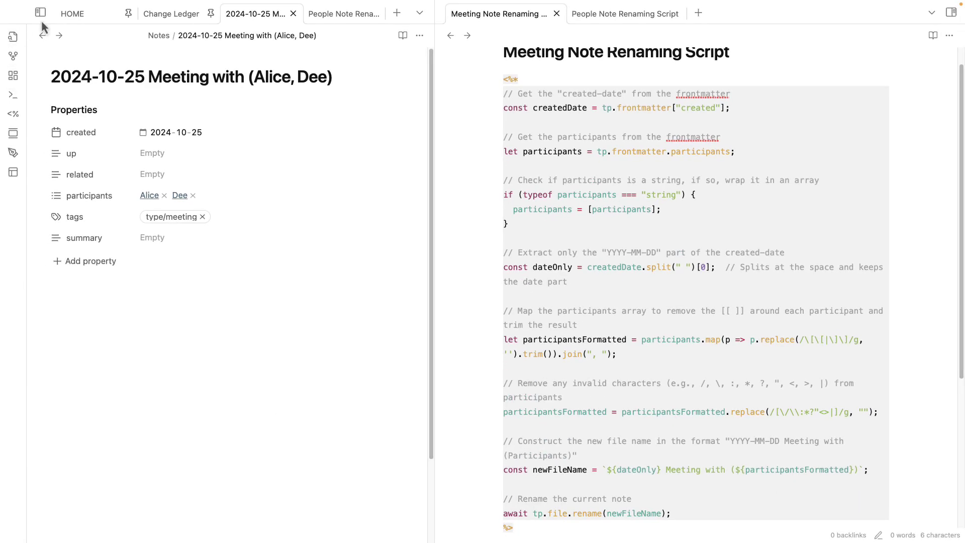
{"action": "left_click", "coordinate": [41, 13]}
{"action": "left_click", "coordinate": [216, 530]}
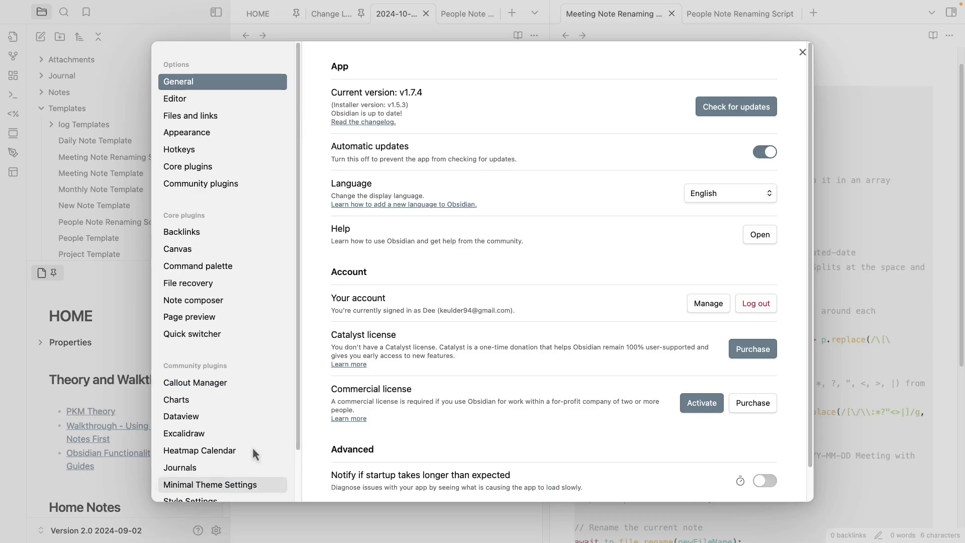
{"action": "left_click", "coordinate": [205, 133]}
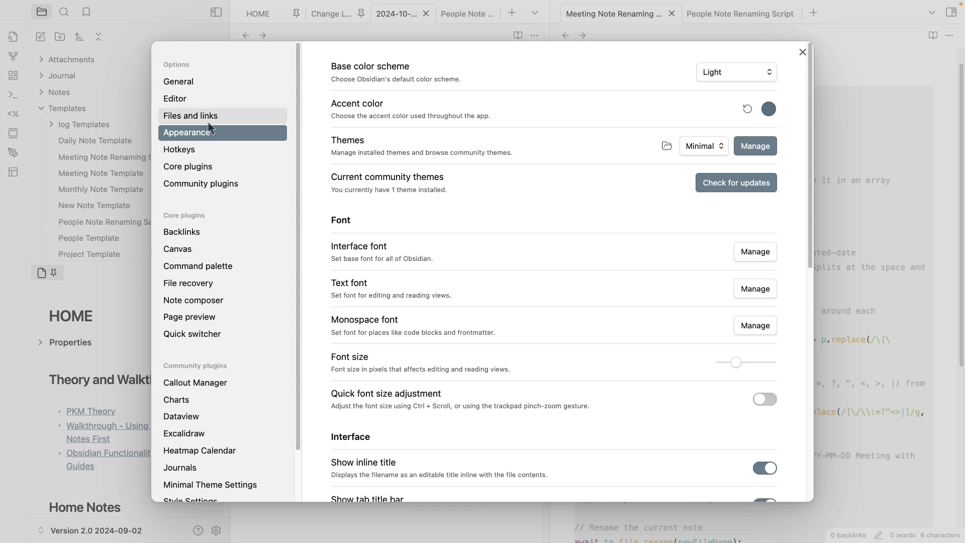
{"action": "left_click", "coordinate": [206, 117]}
{"action": "left_click", "coordinate": [201, 133]}
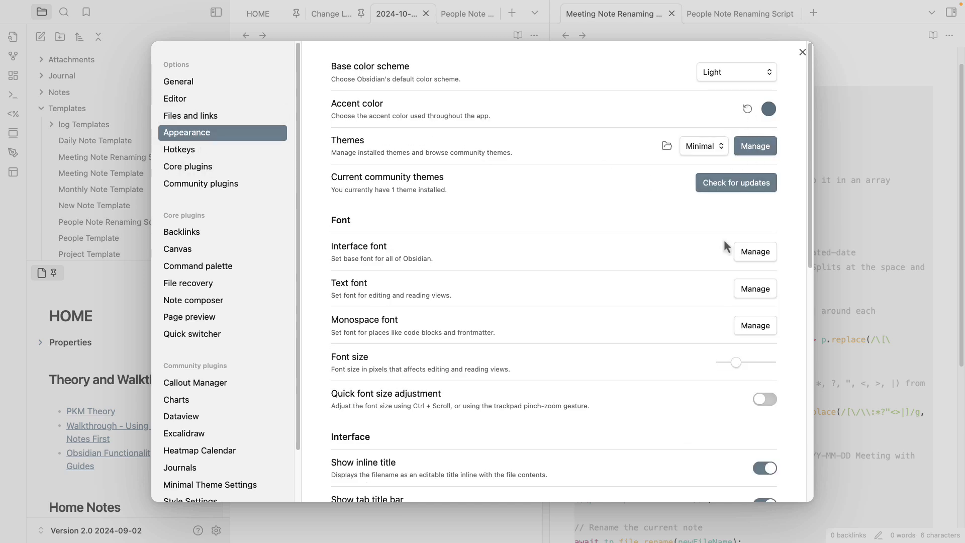
{"action": "left_click", "coordinate": [201, 82]}
{"action": "left_click", "coordinate": [210, 101]}
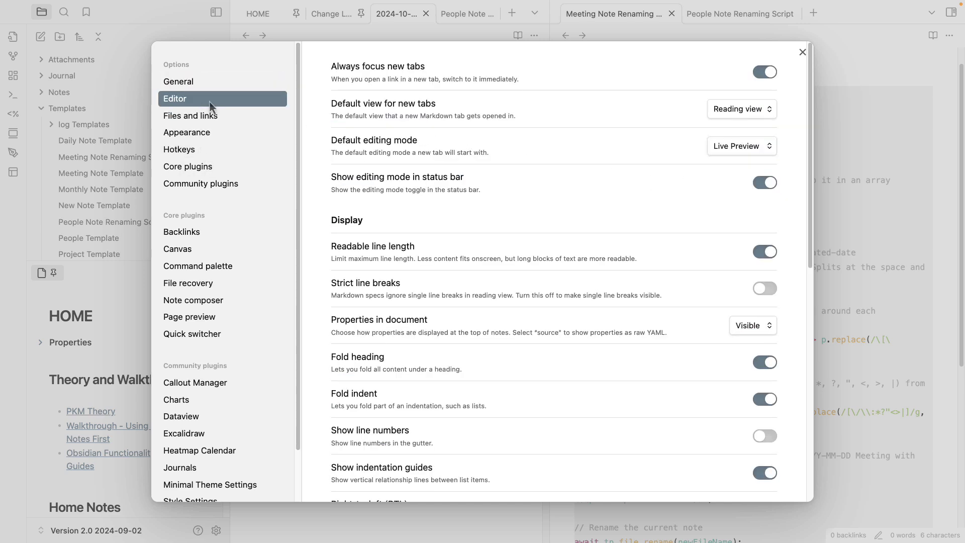
{"action": "left_click", "coordinate": [745, 152]}
{"action": "left_click", "coordinate": [744, 165]}
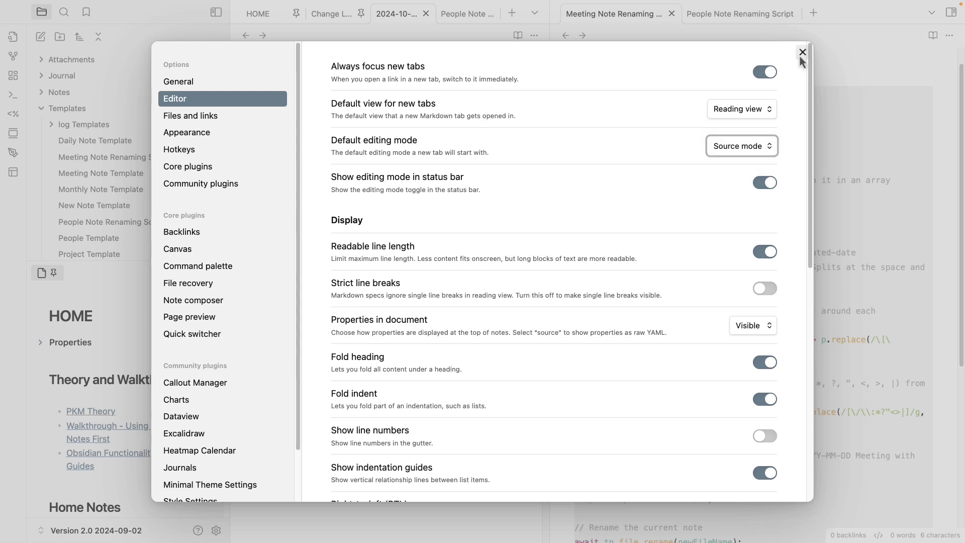
{"action": "left_click", "coordinate": [802, 52]}
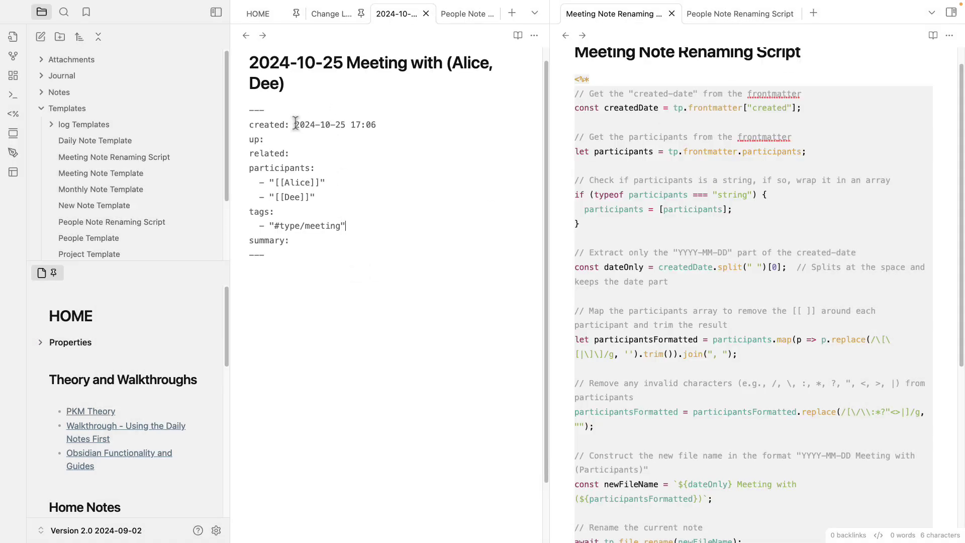
Highlight the date and time parts of the created value in the meeting note's raw frontmatter.
{"action": "mouse_move", "coordinate": [295, 123]}
{"action": "left_mouse_down"}
{"action": "mouse_move", "coordinate": [381, 123]}
{"action": "mouse_move", "coordinate": [296, 124]}
{"action": "left_mouse_up"}
{"action": "left_click", "coordinate": [339, 124]}
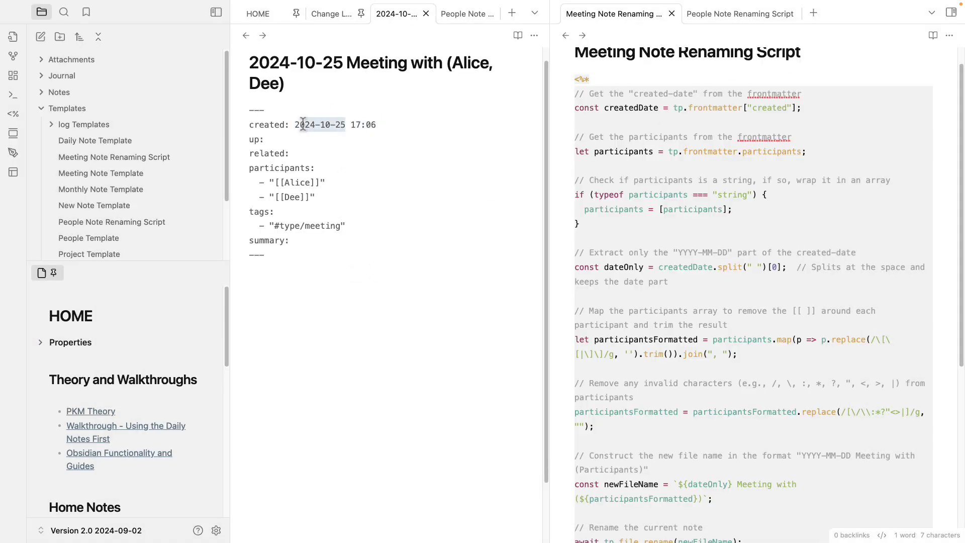
{"action": "left_click_drag", "start_coordinate": [377, 124], "coordinate": [308, 129]}
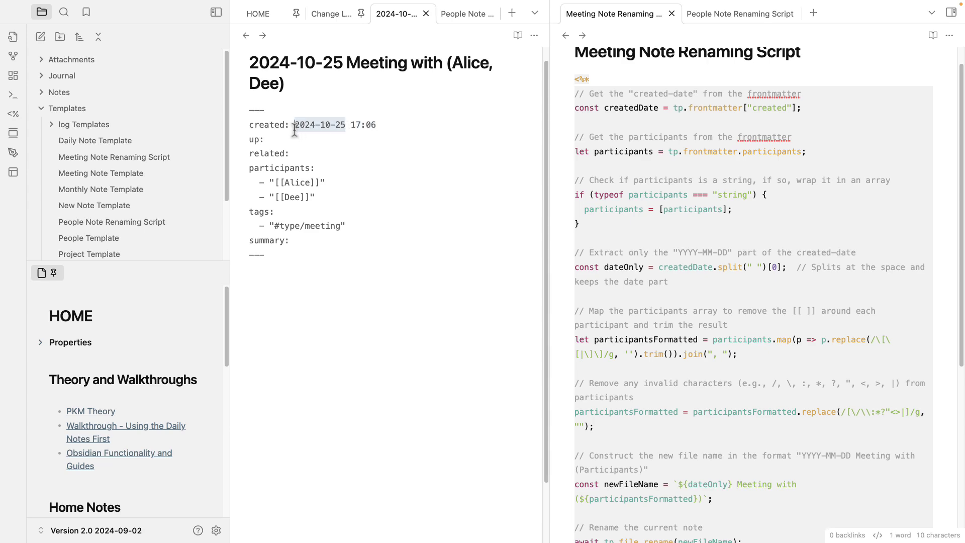
Highlight the script's "YYYY-MM-DD" extraction comment with its dateOnly line, and switch the meeting note back to reading view.
{"action": "left_click", "coordinate": [721, 253]}
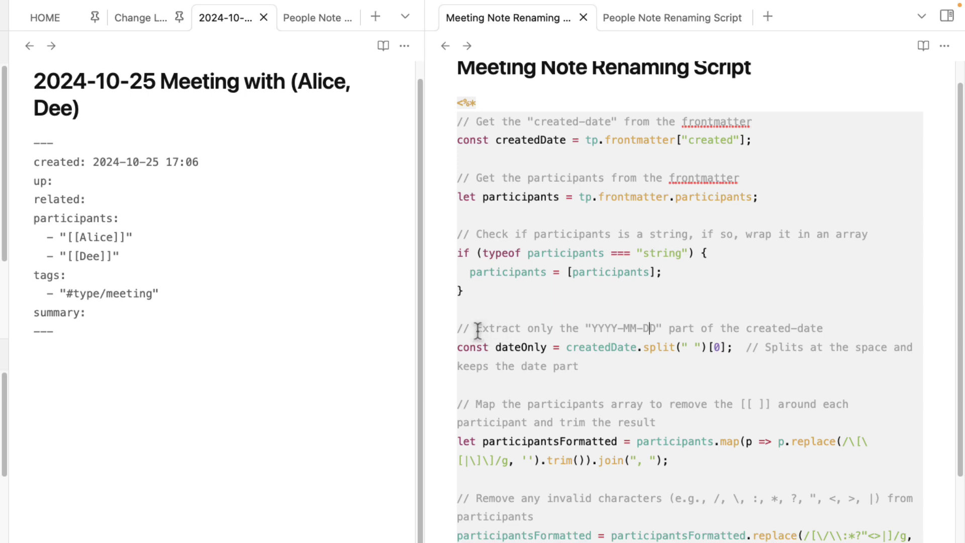
{"action": "left_click_drag", "start_coordinate": [477, 330], "coordinate": [738, 349]}
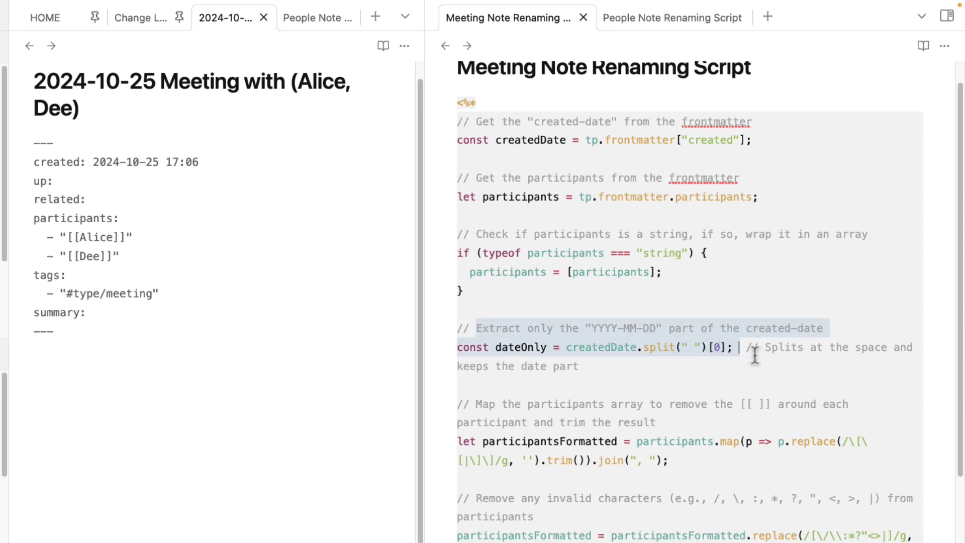
{"action": "scroll", "coordinate": [696, 402], "scroll_direction": "down", "scroll_amount": 1}
{"action": "left_click", "coordinate": [164, 283]}
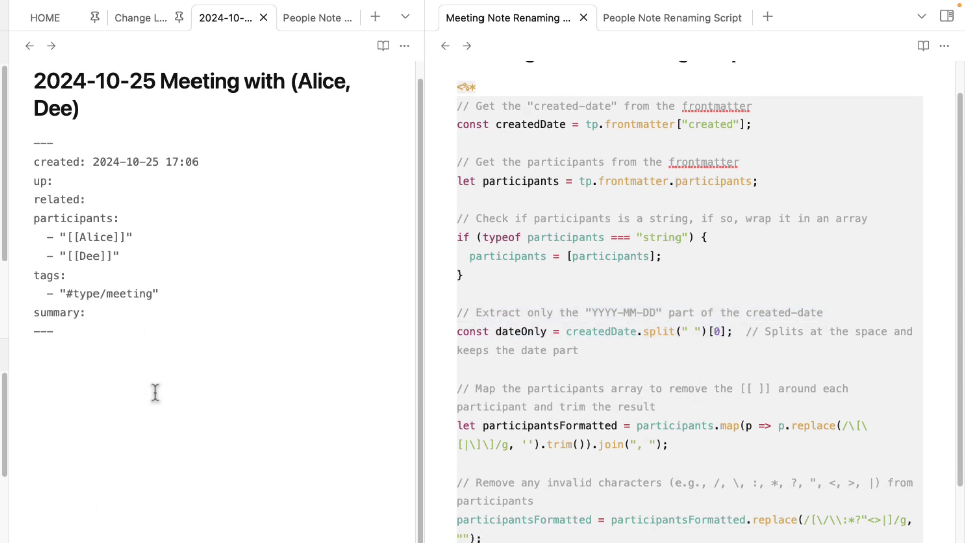
{"action": "key", "text": "super+e"}
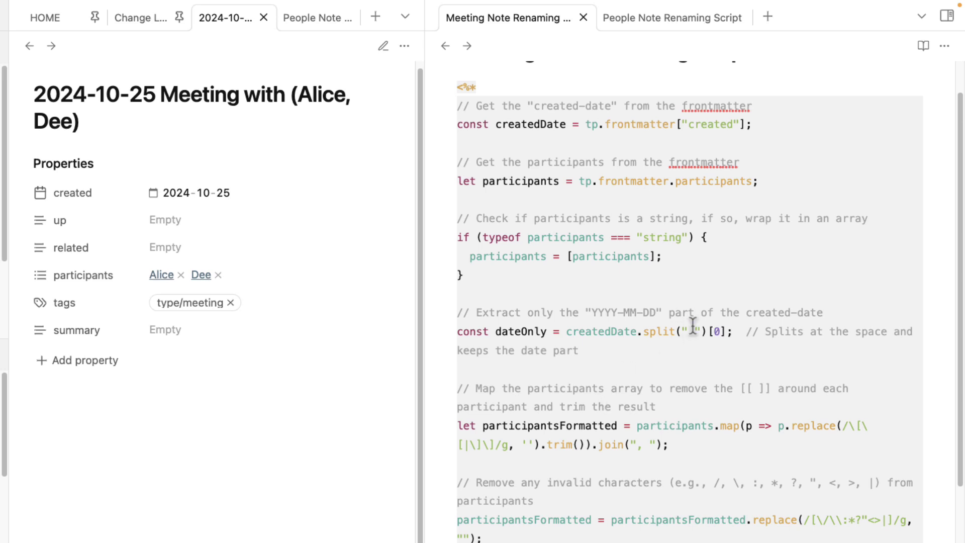
Highlight the dateOnly, createdDate and participants variable names in their declarations to point out the stored values.
{"action": "scroll", "coordinate": [692, 327], "scroll_direction": "down", "scroll_amount": 1}
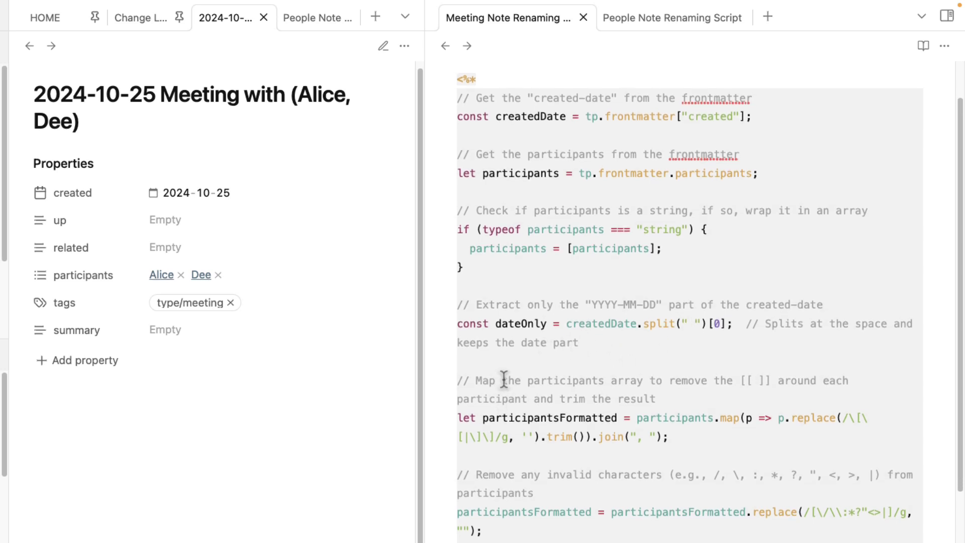
{"action": "double_click", "coordinate": [520, 324]}
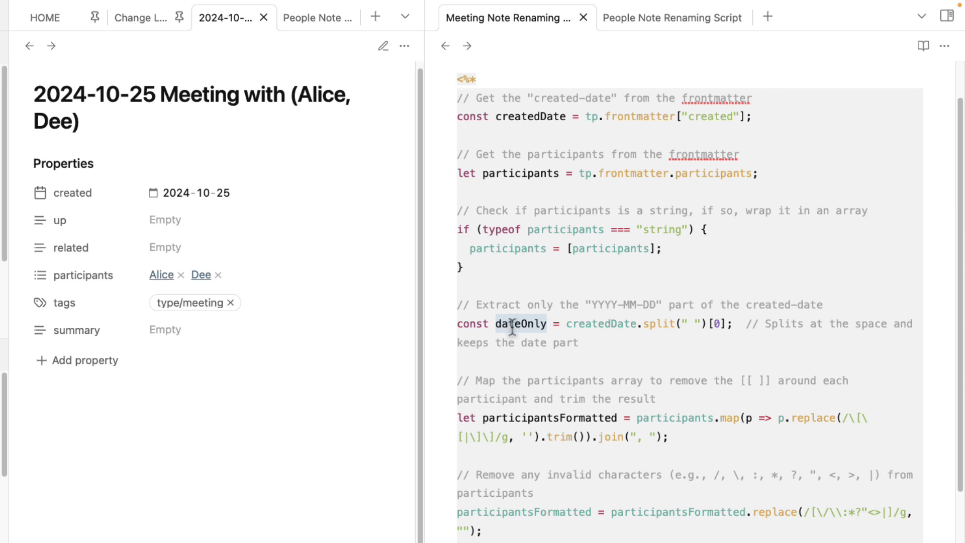
{"action": "double_click", "coordinate": [524, 117]}
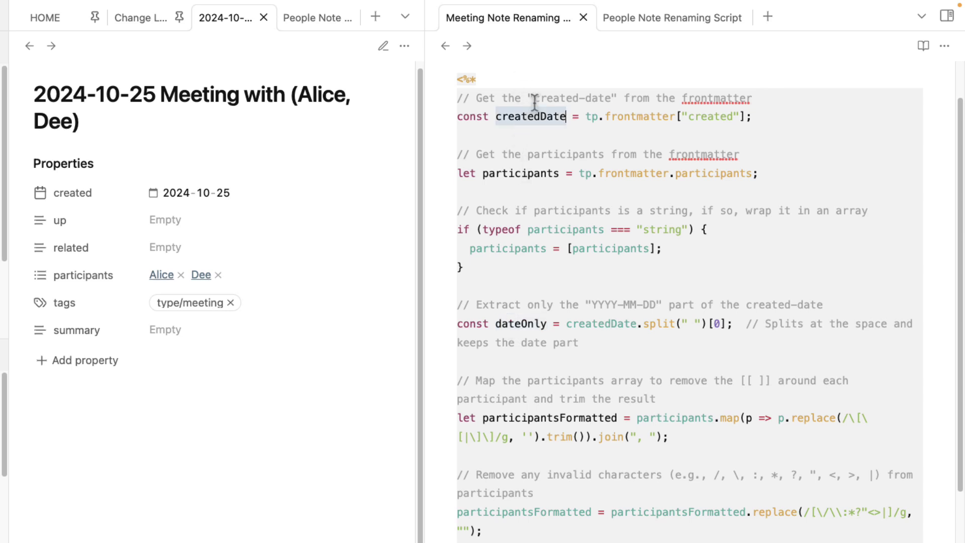
{"action": "double_click", "coordinate": [529, 175]}
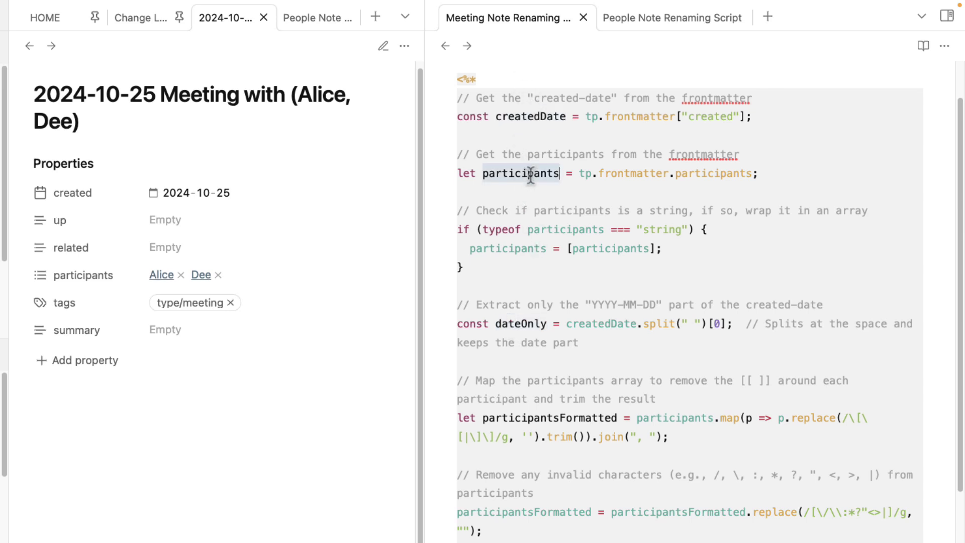
{"action": "double_click", "coordinate": [524, 326]}
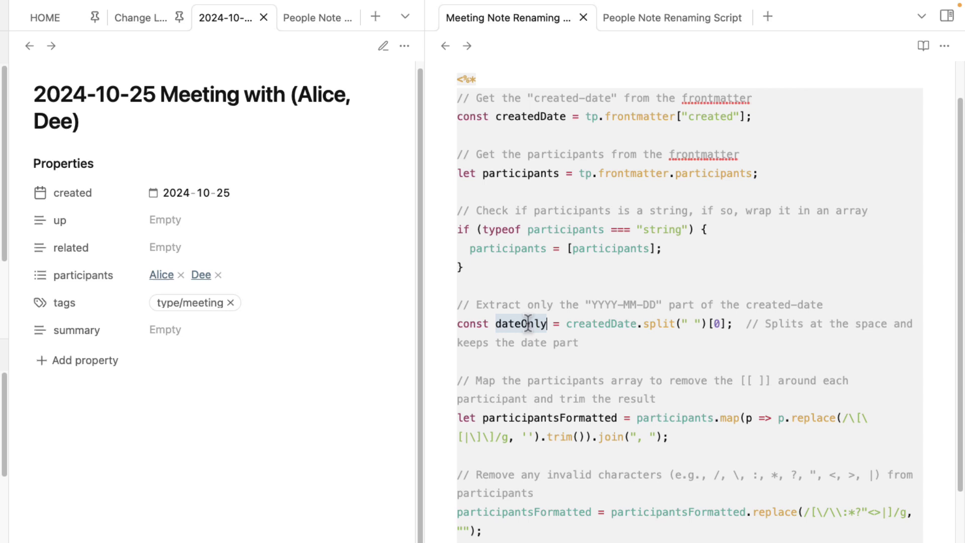
Highlight createdDate, split and the space separator in the script's dateOnly line to explain how the date is extracted.
{"action": "double_click", "coordinate": [613, 327]}
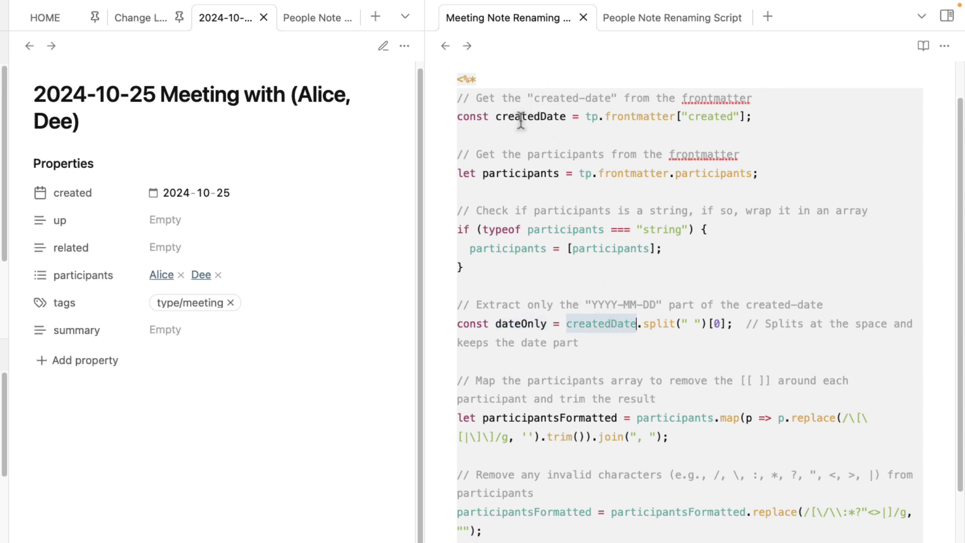
{"action": "left_click", "coordinate": [1, 15]}
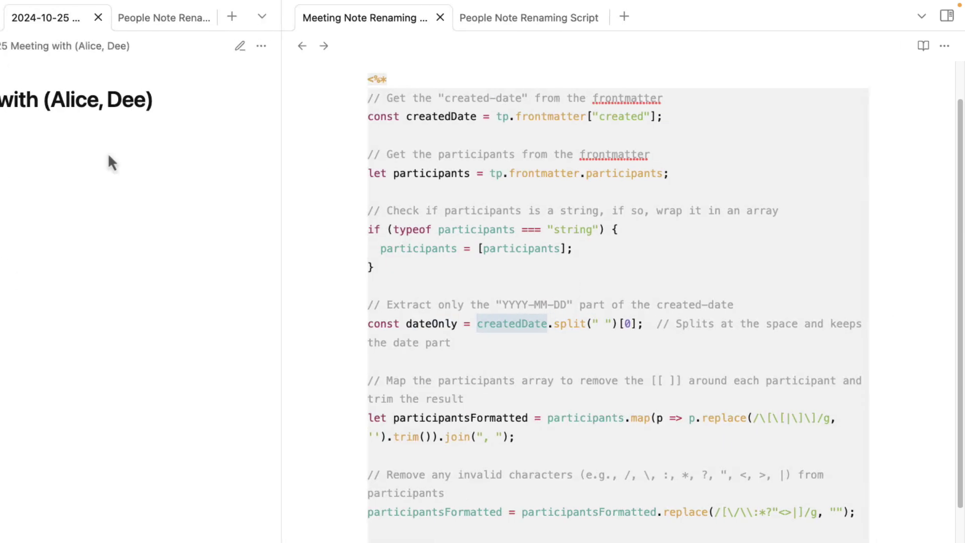
{"action": "double_click", "coordinate": [565, 326]}
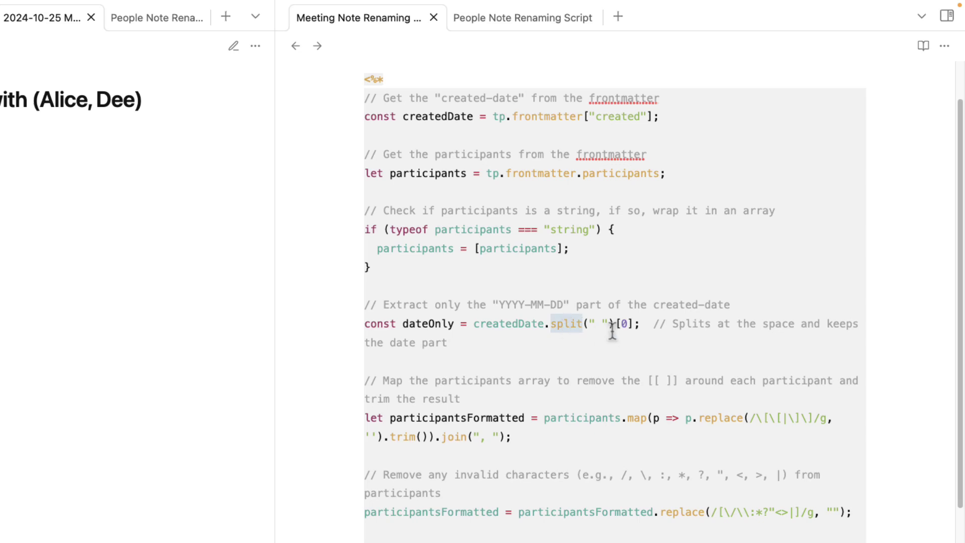
{"action": "double_click", "coordinate": [601, 324]}
{"action": "left_click", "coordinate": [25, 435]}
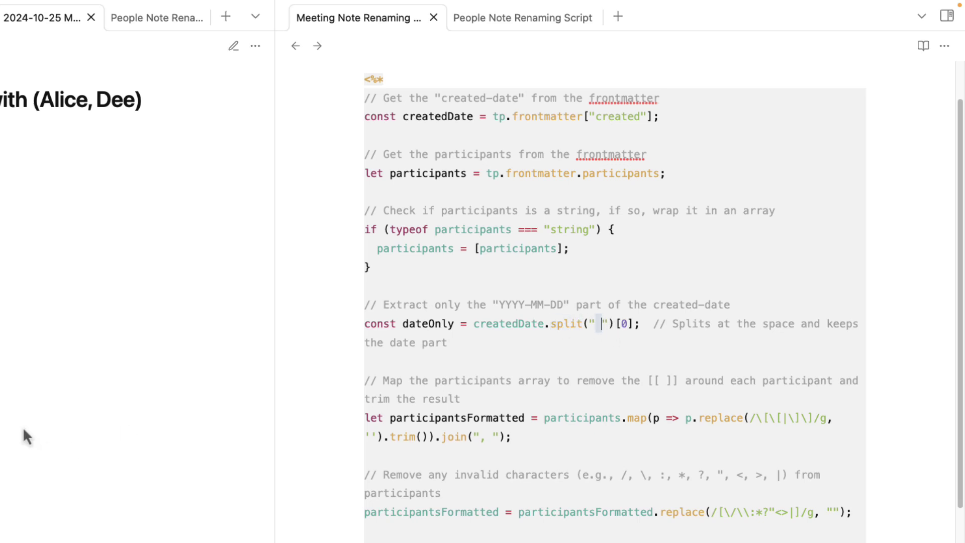
Show the meeting note's raw frontmatter and highlight the space, time and date parts of its created value.
{"action": "key", "text": "super+e"}
{"action": "left_click", "coordinate": [138, 110]}
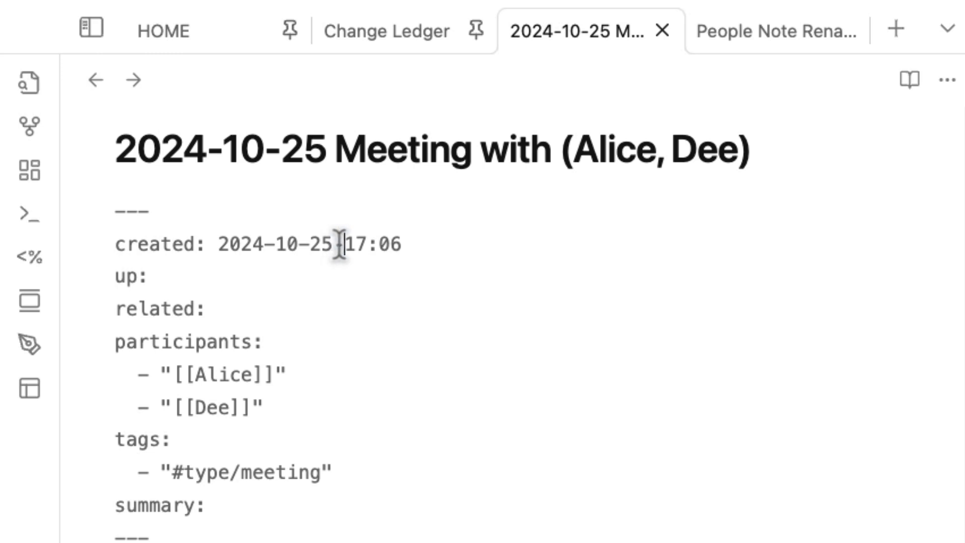
{"action": "double_click", "coordinate": [333, 245]}
{"action": "left_click_drag", "start_coordinate": [414, 243], "coordinate": [332, 244]}
{"action": "left_click_drag", "start_coordinate": [215, 244], "coordinate": [330, 243]}
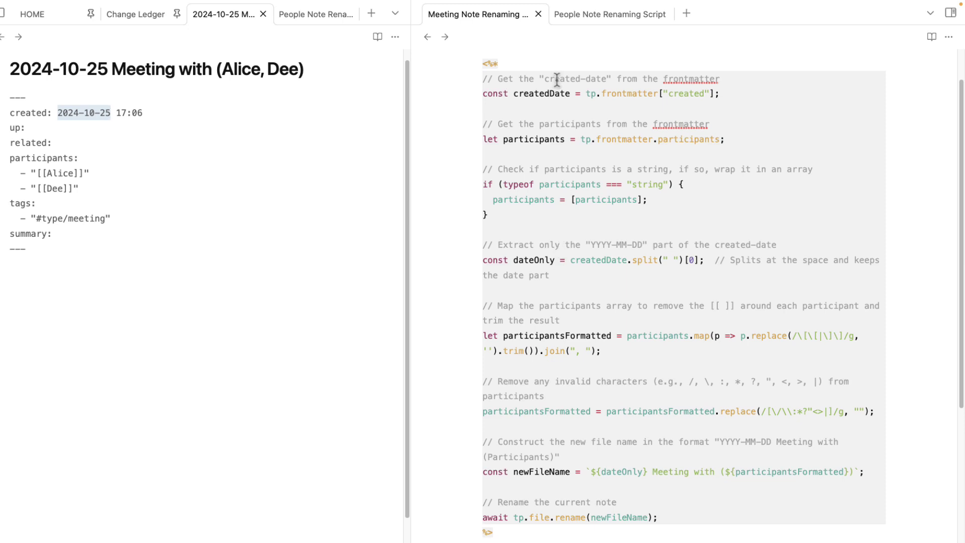
Highlight createdDate in its declaration and in the dateOnly line, the dateOnly name, and the space-and-time part of the note's created value.
{"action": "double_click", "coordinate": [603, 260]}
{"action": "left_click", "coordinate": [539, 99], "text": "shift"}
{"action": "double_click", "coordinate": [601, 267]}
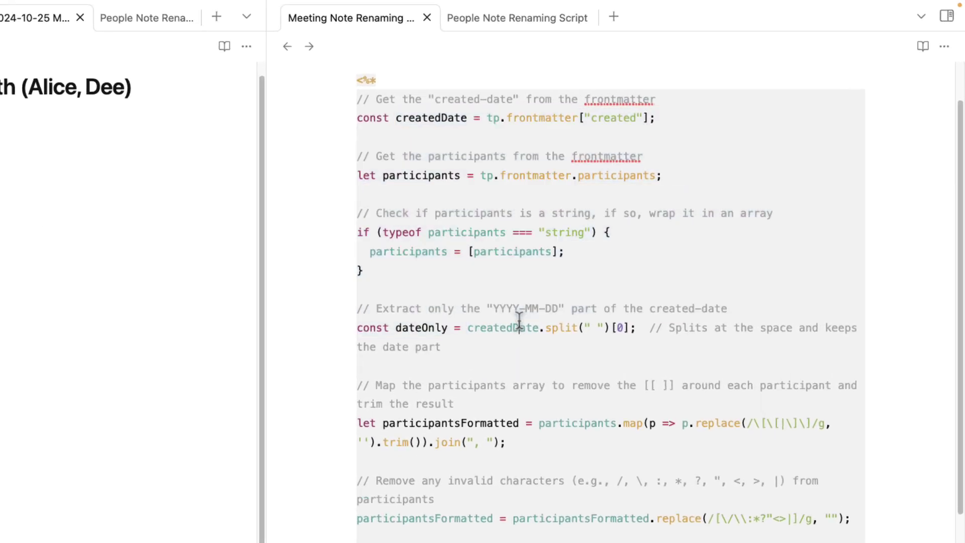
{"action": "double_click", "coordinate": [532, 96]}
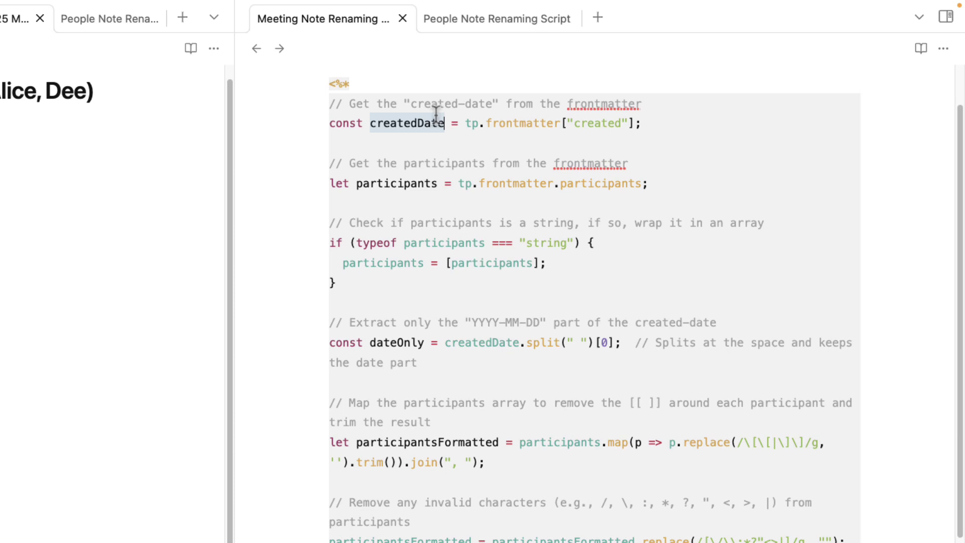
{"action": "double_click", "coordinate": [498, 346]}
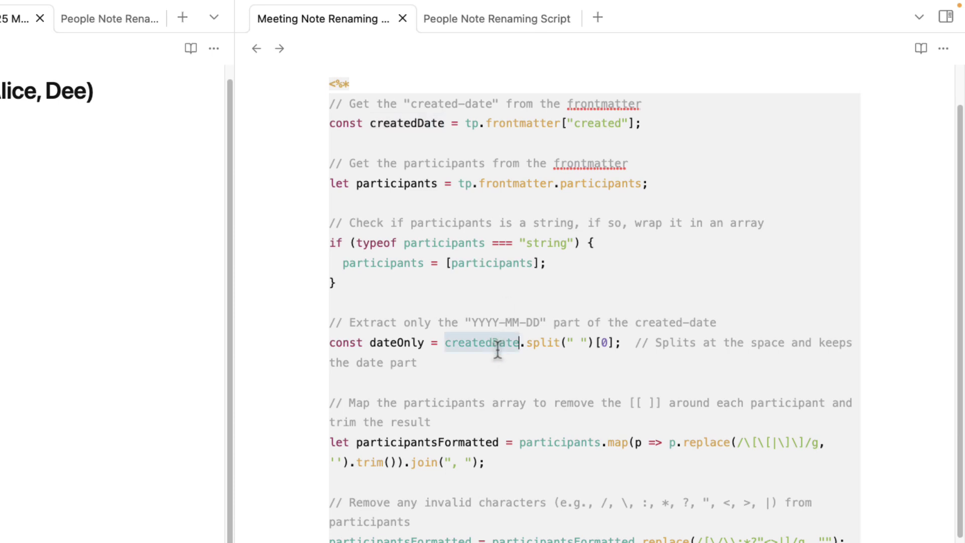
{"action": "double_click", "coordinate": [396, 344]}
{"action": "double_click", "coordinate": [464, 345]}
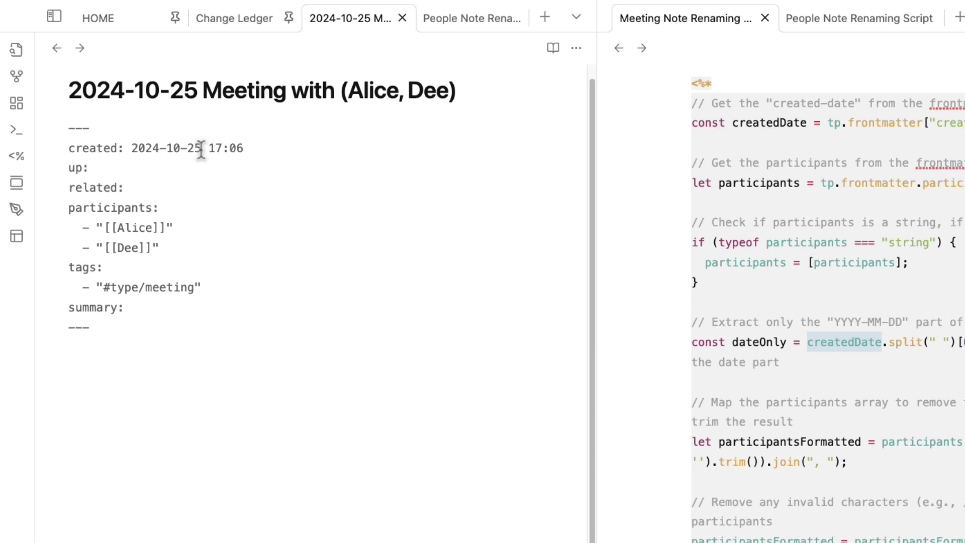
{"action": "left_click_drag", "start_coordinate": [201, 149], "coordinate": [261, 148]}
{"action": "left_click", "coordinate": [942, 338]}
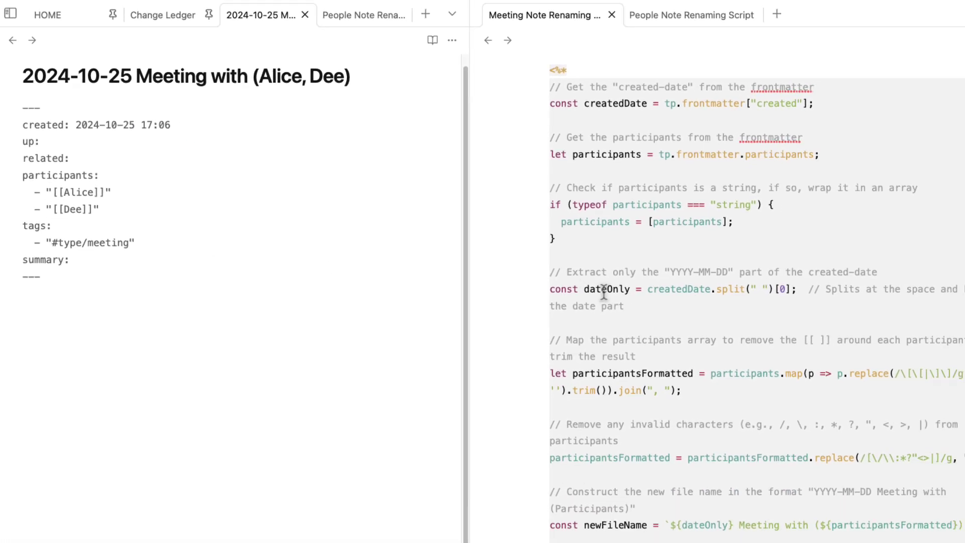
Highlight the dateOnly and participants variable names, and the matching date and parenthesised participants in the meeting note's title.
{"action": "double_click", "coordinate": [585, 280]}
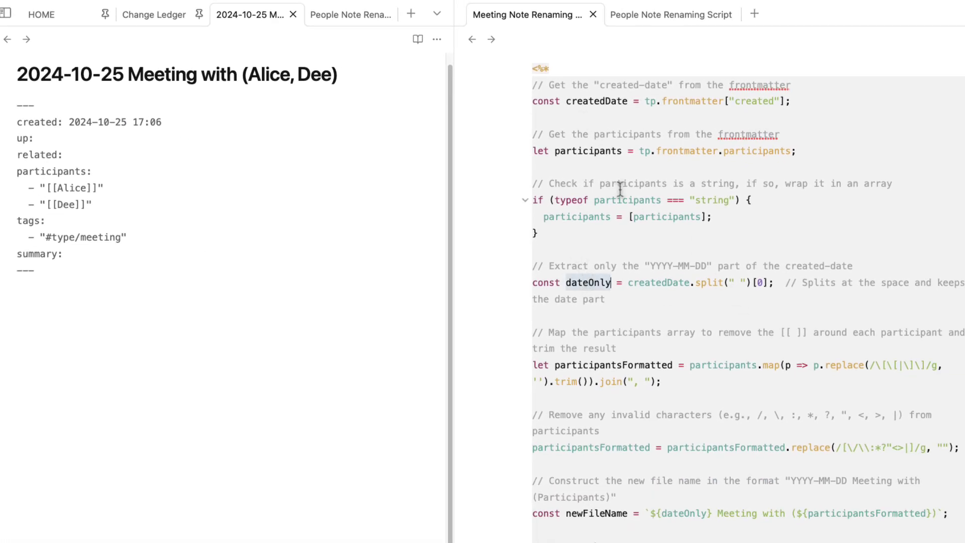
{"action": "double_click", "coordinate": [593, 151]}
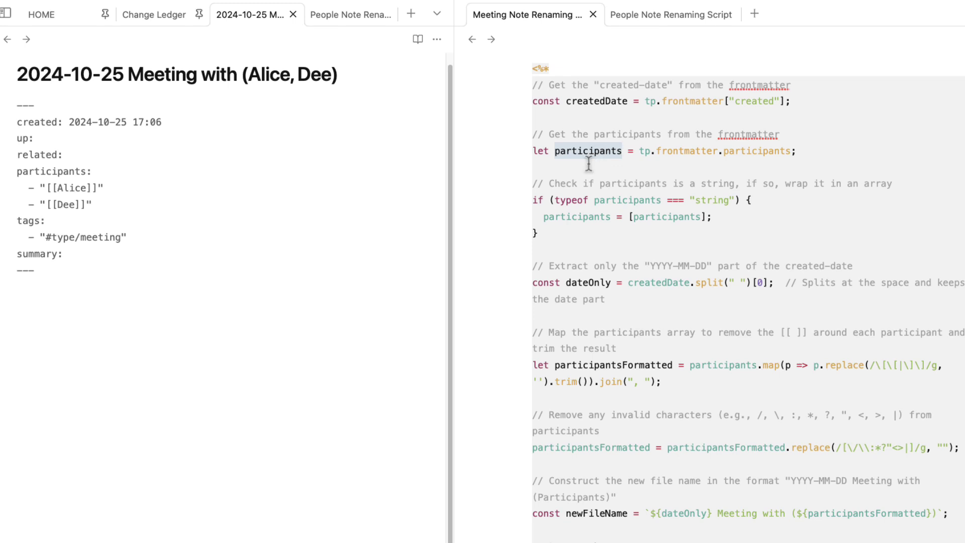
{"action": "left_click_drag", "start_coordinate": [17, 74], "coordinate": [120, 76]}
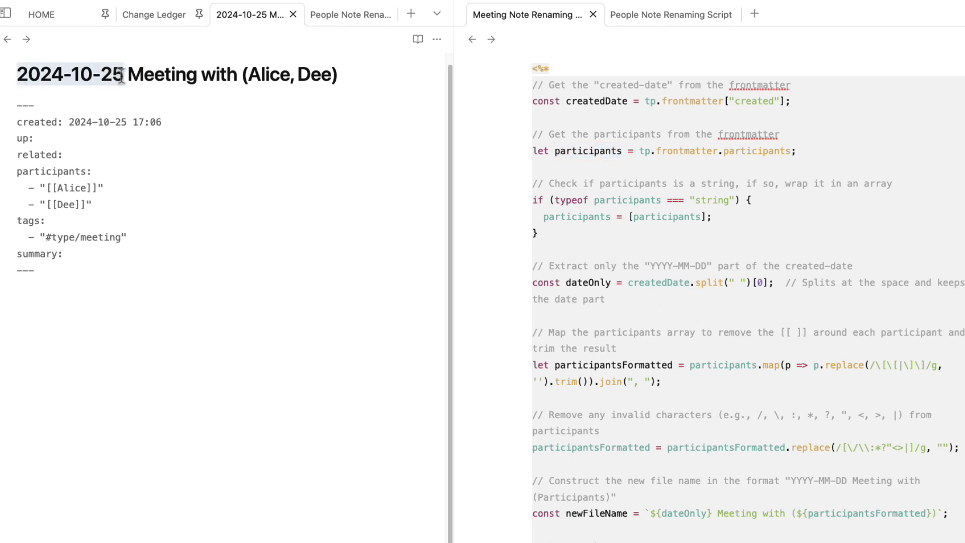
{"action": "left_click_drag", "start_coordinate": [243, 75], "coordinate": [349, 75]}
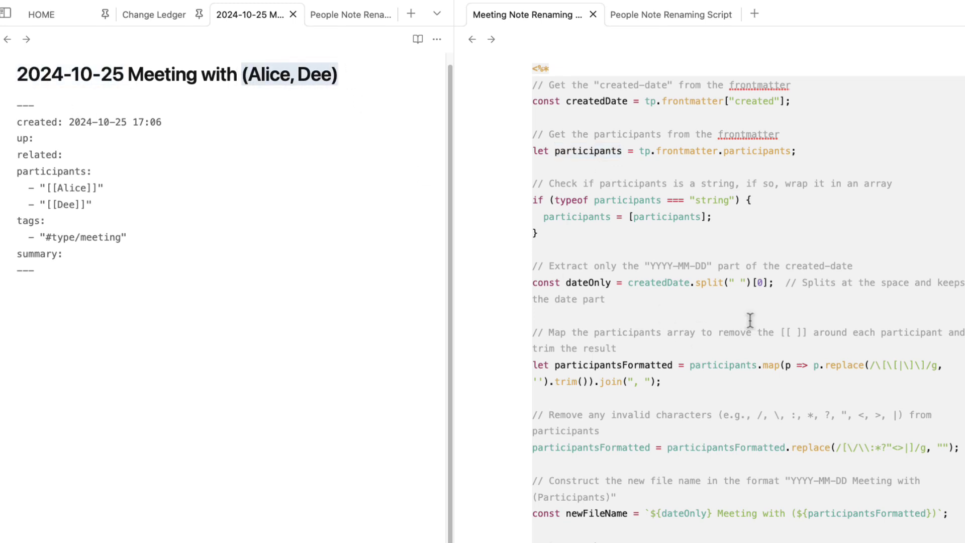
Highlight the [[ ]] in the participants mapping comment, the note's bracketed participant entry, and the replacement string in the mapping line.
{"action": "scroll", "coordinate": [598, 272], "scroll_direction": "down", "scroll_amount": 3}
{"action": "left_click", "coordinate": [597, 275]}
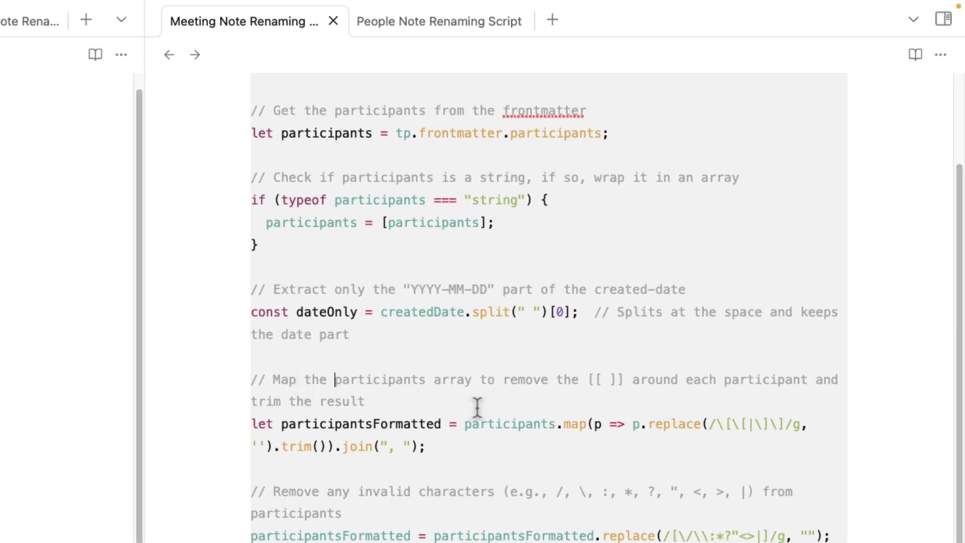
{"action": "left_click_drag", "start_coordinate": [588, 380], "coordinate": [620, 380]}
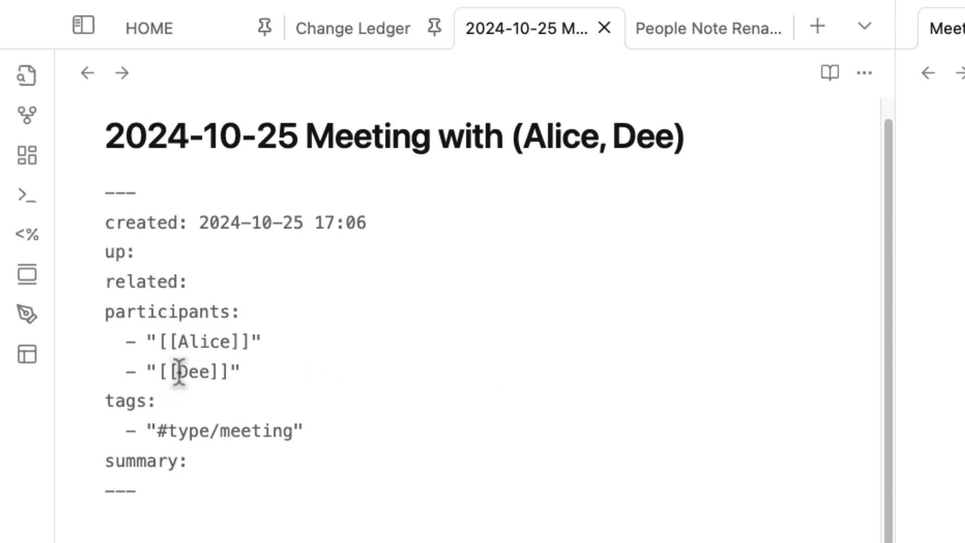
{"action": "left_click", "coordinate": [267, 371]}
{"action": "left_click_drag", "start_coordinate": [267, 371], "coordinate": [8, 359]}
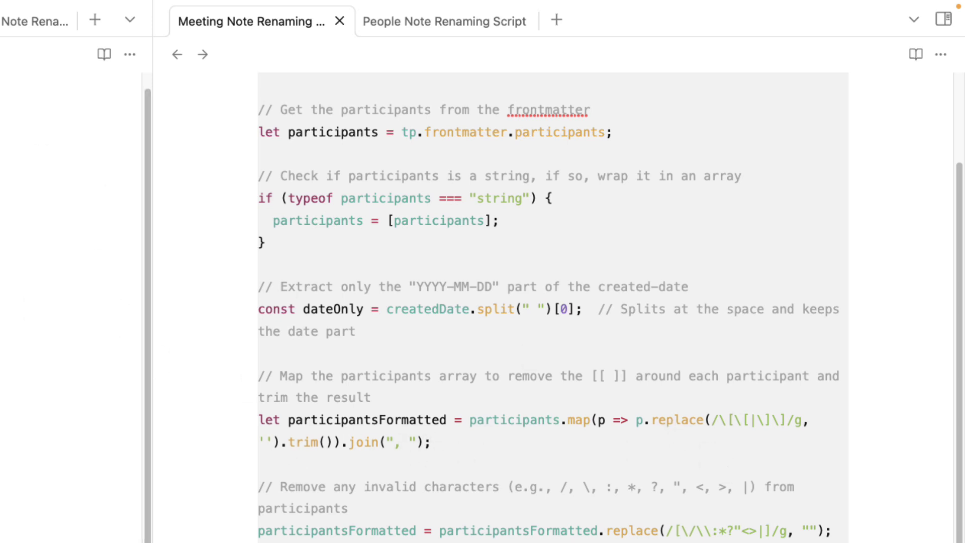
{"action": "left_click", "coordinate": [268, 442]}
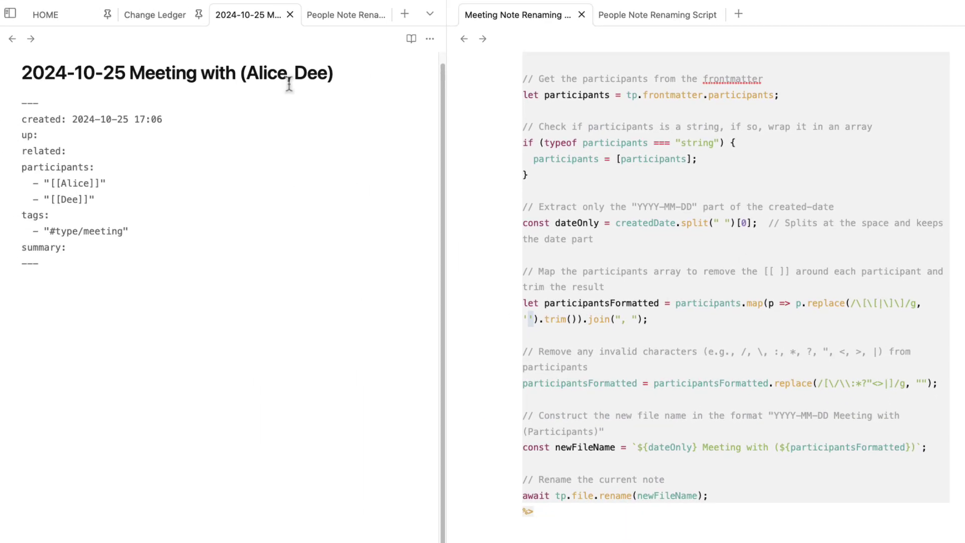
{"action": "left_click", "coordinate": [318, 75]}
Highlight participantsFormatted in its assignments, the original participants variable, and the double brackets around the note's first participant entry.
{"action": "scroll", "coordinate": [599, 391], "scroll_direction": "down", "scroll_amount": 1}
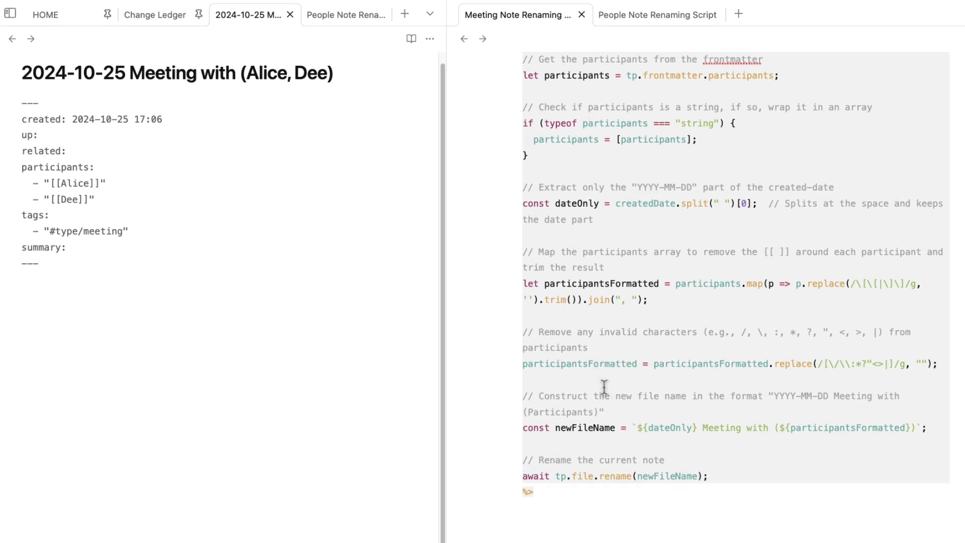
{"action": "double_click", "coordinate": [589, 364]}
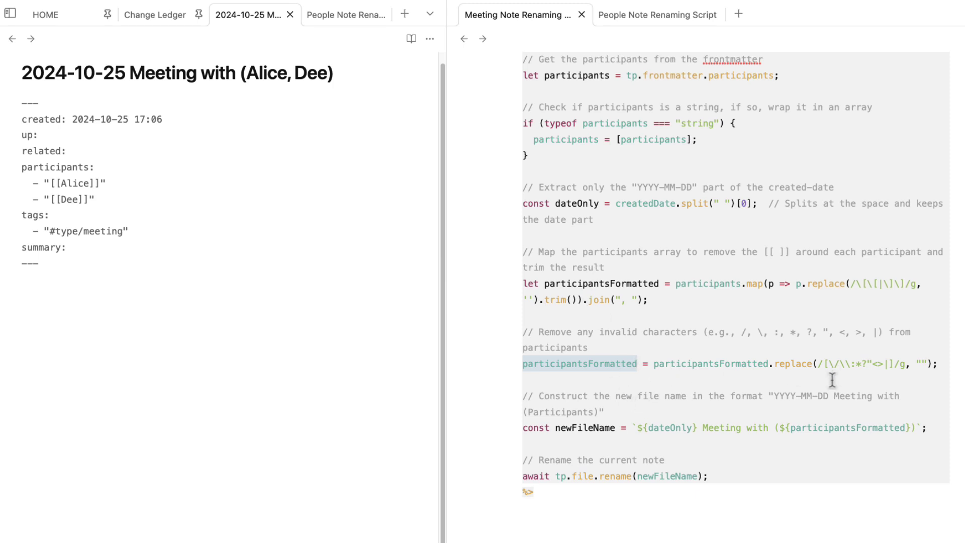
{"action": "scroll", "coordinate": [784, 380], "scroll_direction": "up", "scroll_amount": 1}
{"action": "double_click", "coordinate": [614, 294]}
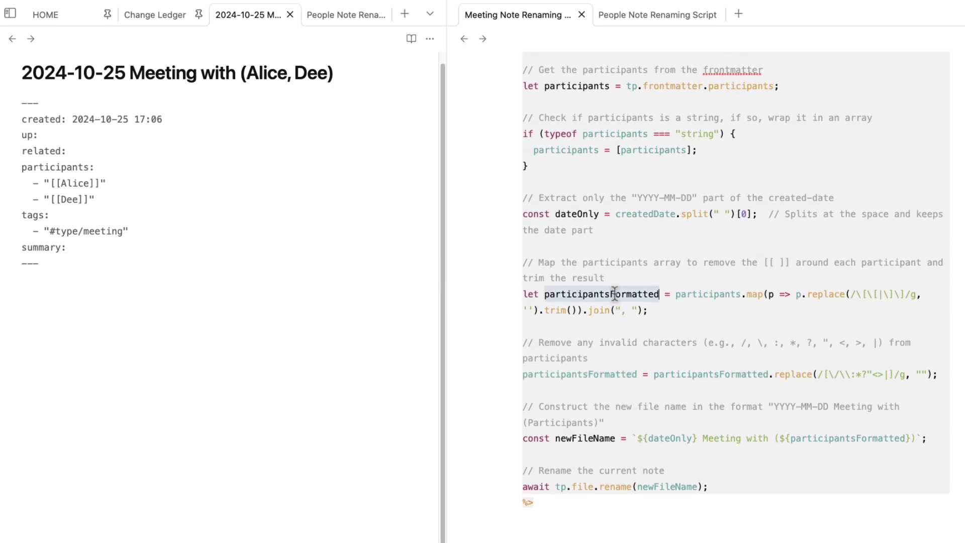
{"action": "scroll", "coordinate": [621, 299], "scroll_direction": "up", "scroll_amount": 1}
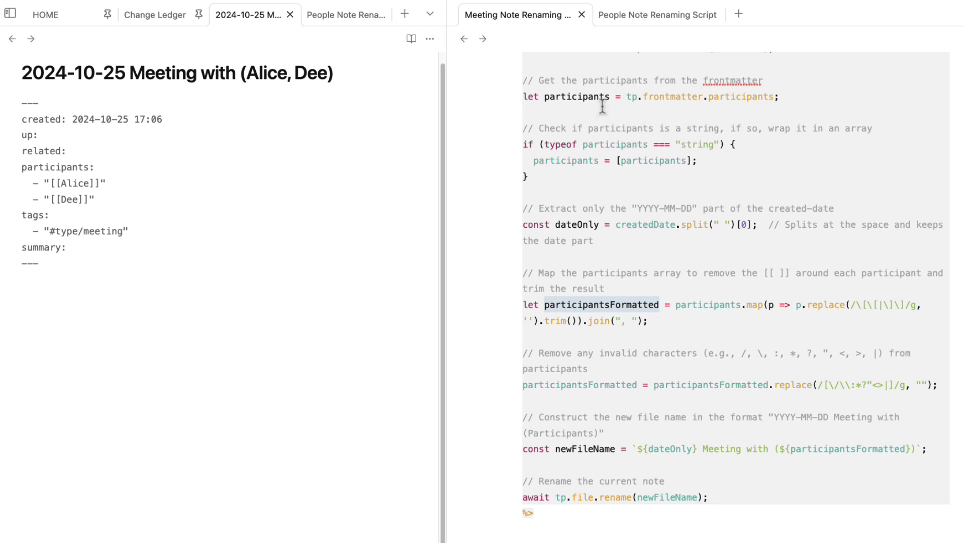
{"action": "double_click", "coordinate": [565, 97]}
{"action": "double_click", "coordinate": [628, 302]}
{"action": "left_click", "coordinate": [94, 183]}
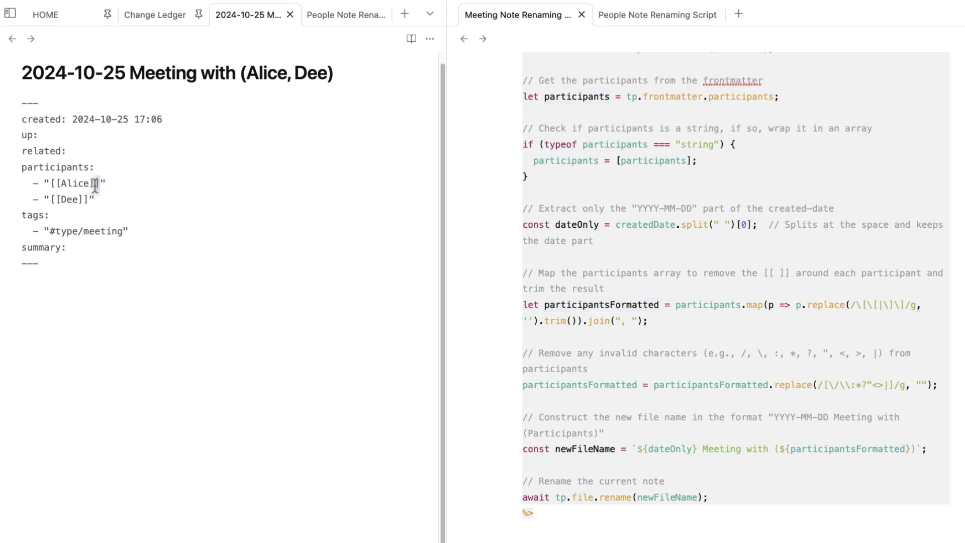
{"action": "left_click", "coordinate": [50, 182]}
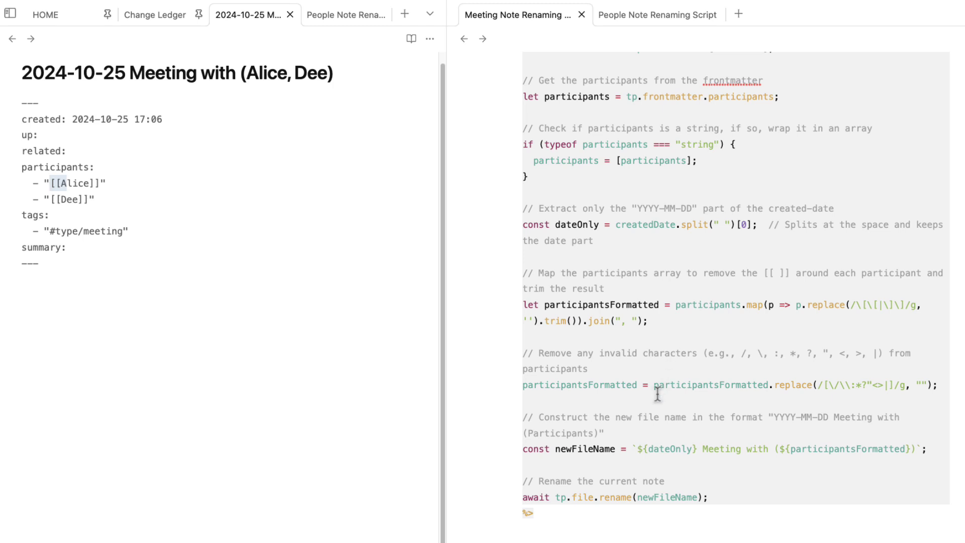
Highlight participantsFormatted, the invalid-character pattern, the empty replacement string and the whole replace call in the invalid-character removal line.
{"action": "double_click", "coordinate": [623, 385]}
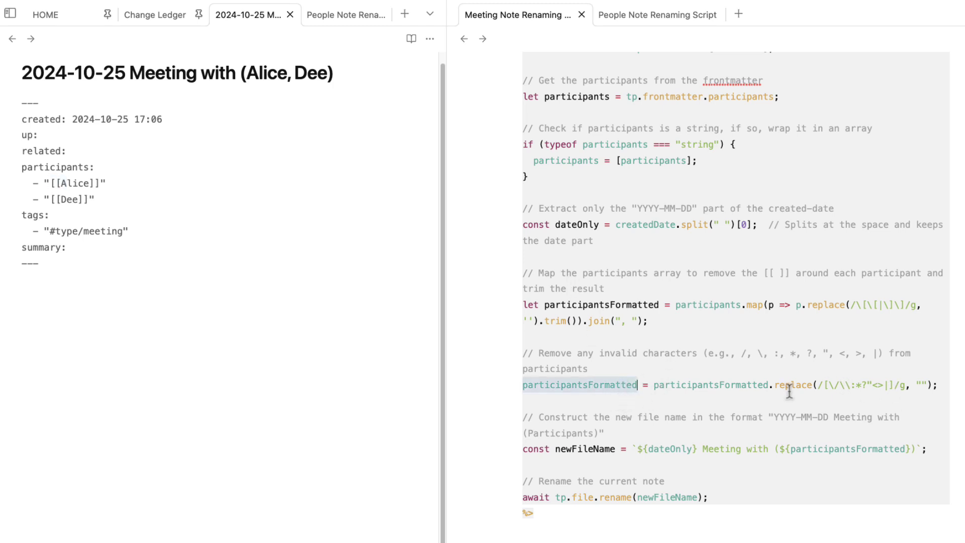
{"action": "left_click_drag", "start_coordinate": [818, 385], "coordinate": [898, 388]}
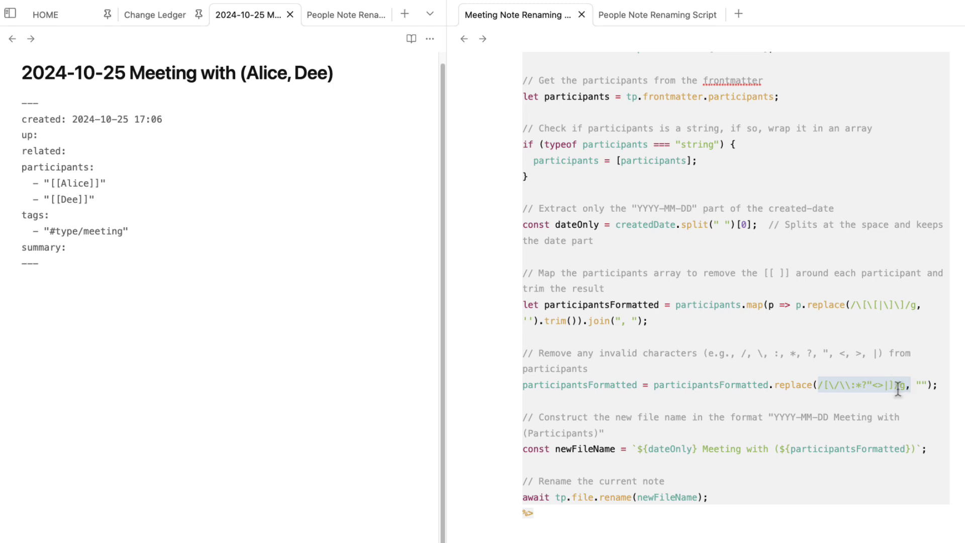
{"action": "left_click", "coordinate": [105, 184]}
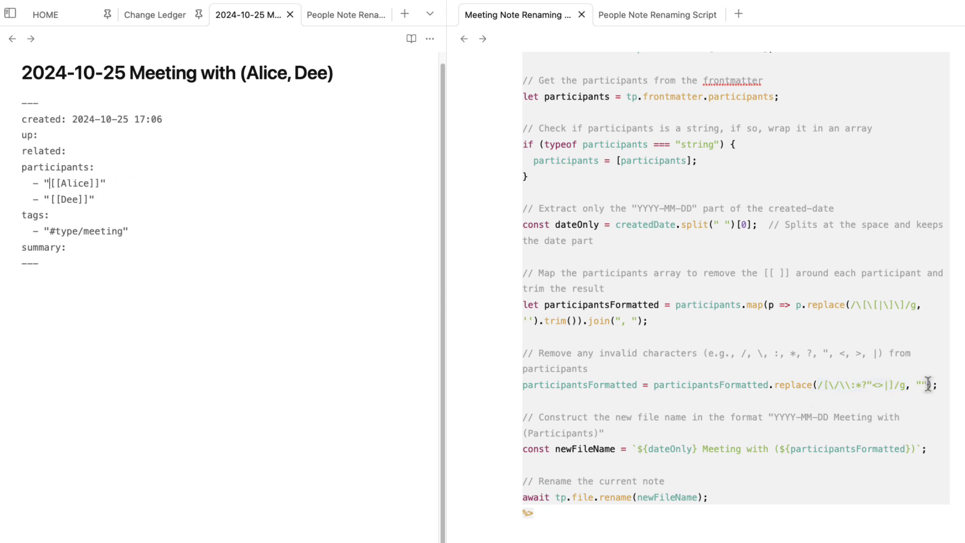
{"action": "left_click_drag", "start_coordinate": [927, 385], "coordinate": [911, 385]}
{"action": "left_click_drag", "start_coordinate": [774, 386], "coordinate": [950, 390]}
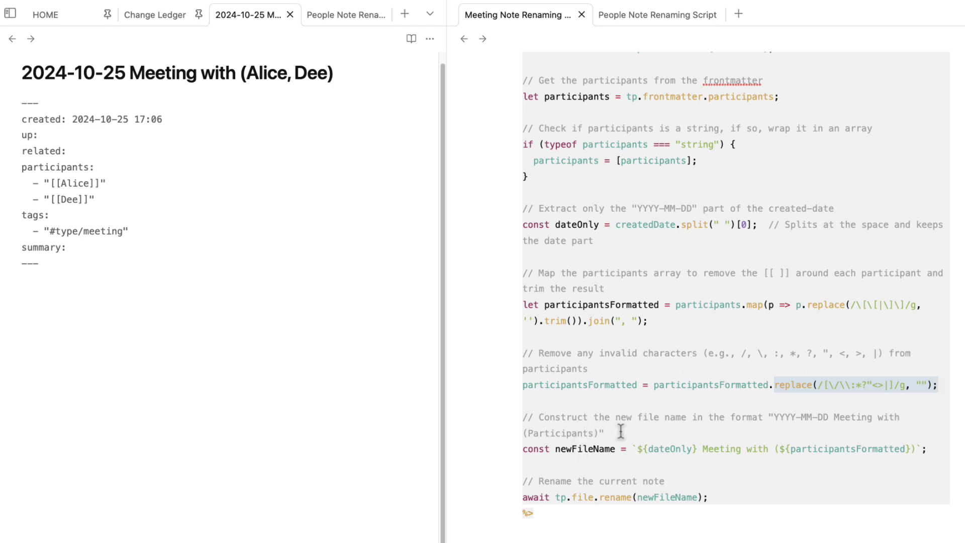
Highlight the newFileName variable in the script and the full meeting note title it corresponds to.
{"action": "double_click", "coordinate": [576, 449]}
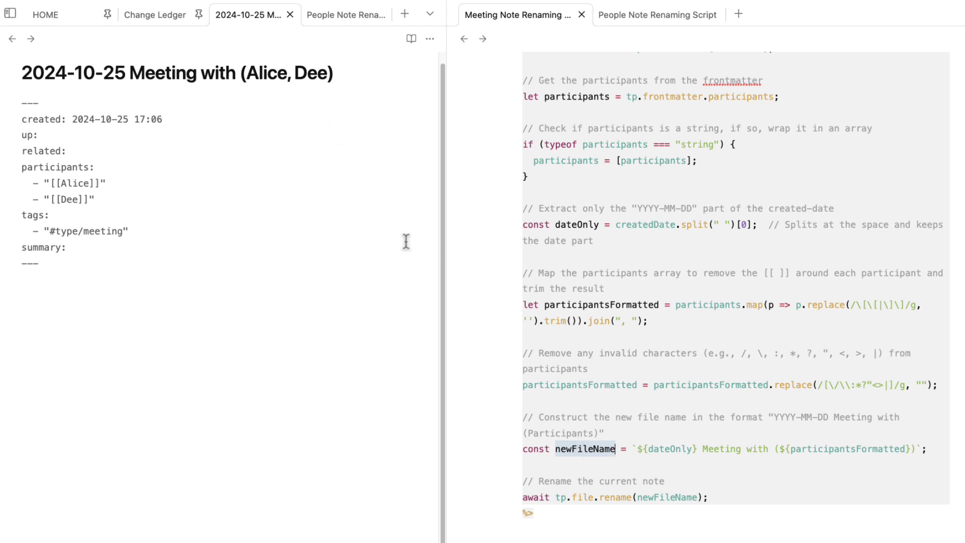
{"action": "left_click_drag", "start_coordinate": [21, 73], "coordinate": [368, 76]}
{"action": "double_click", "coordinate": [584, 449]}
Highlight the ${dateOnly} placeholder in the newFileName line, and the matching date in the note's title and created value.
{"action": "left_click_drag", "start_coordinate": [637, 449], "coordinate": [697, 449]}
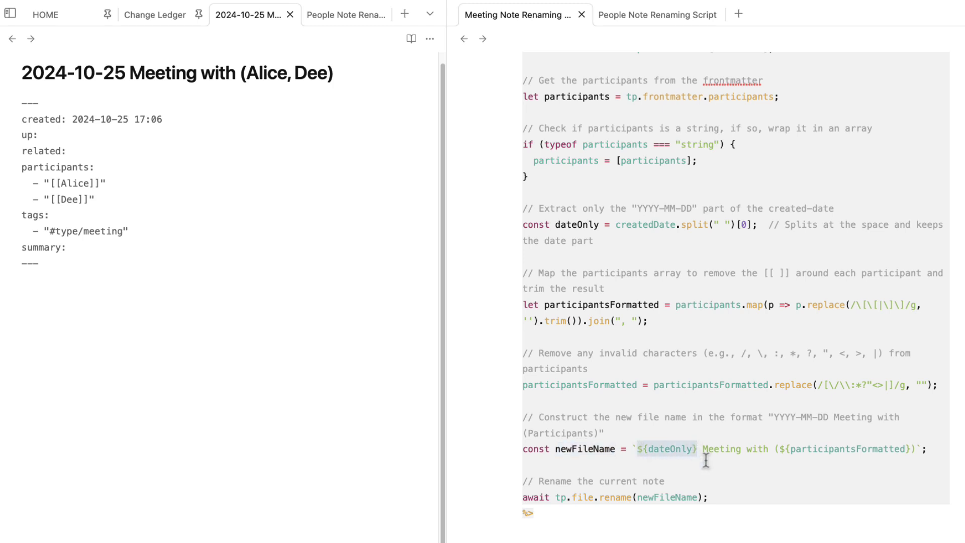
{"action": "left_click_drag", "start_coordinate": [125, 73], "coordinate": [18, 78]}
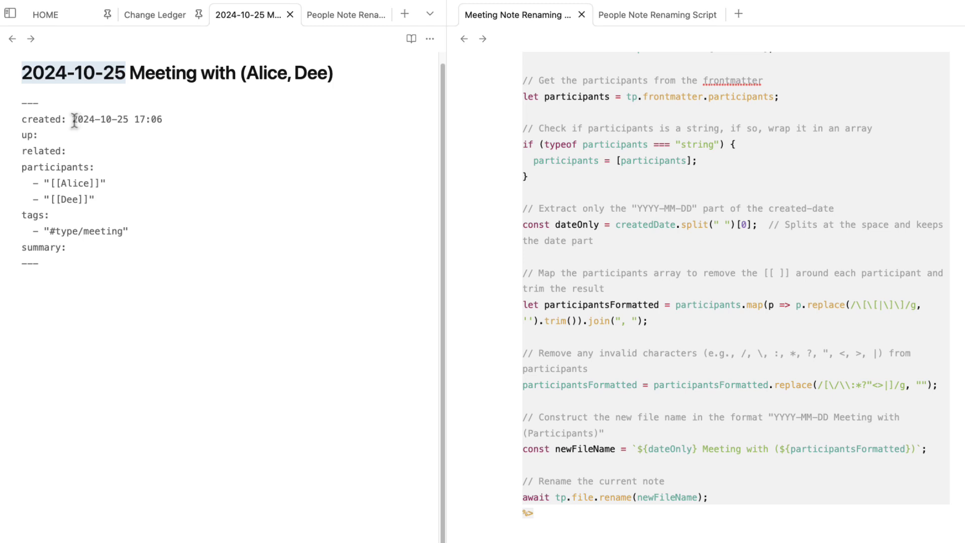
{"action": "left_click_drag", "start_coordinate": [74, 121], "coordinate": [129, 120]}
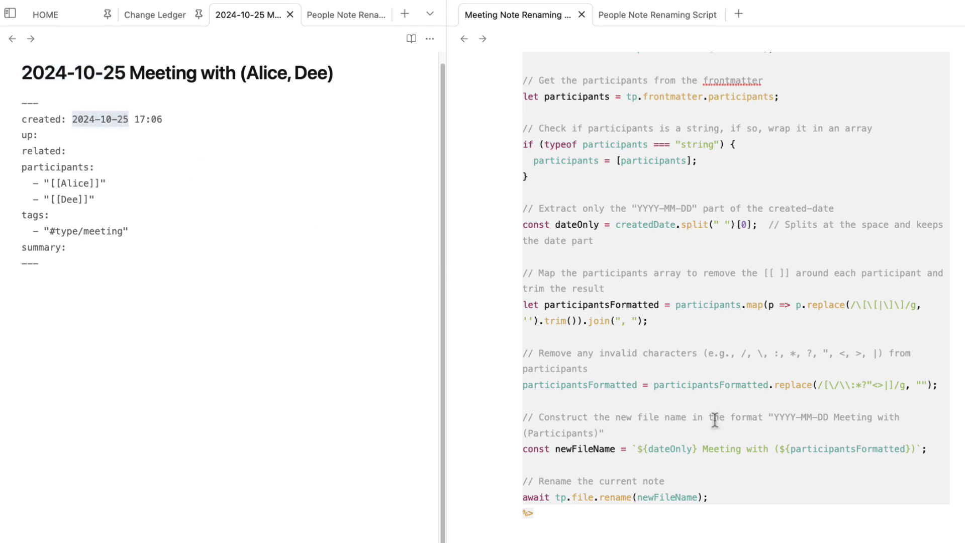
Highlight the fixed text "Meeting with" in the newFileName line and place the cursor in its participantsFormatted placeholder.
{"action": "left_click", "coordinate": [705, 448]}
{"action": "left_click_drag", "start_coordinate": [705, 449], "coordinate": [768, 449]}
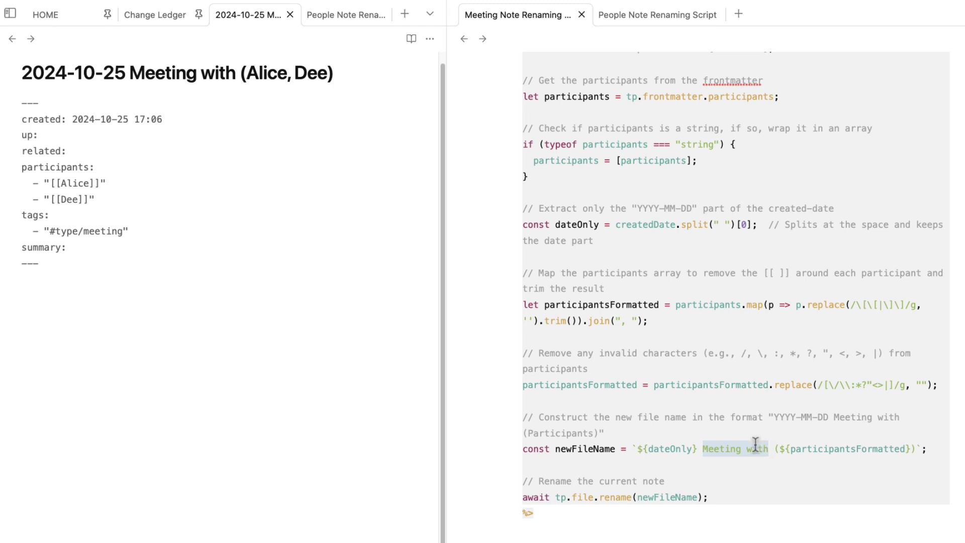
{"action": "left_click", "coordinate": [794, 456]}
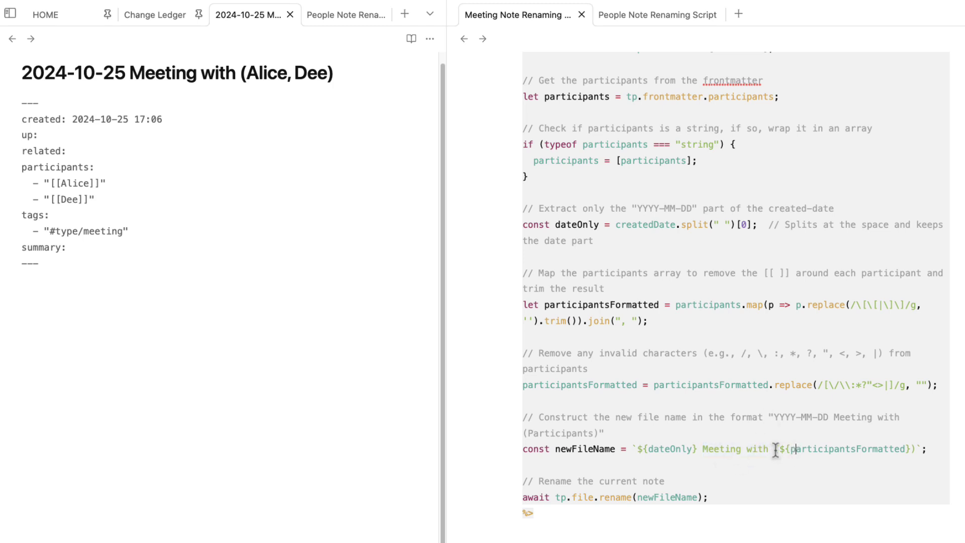
Highlight the parentheses around the participants placeholder and the participantsFormatted variable inside it in the newFileName line.
{"action": "left_click", "coordinate": [774, 452], "text": "shift"}
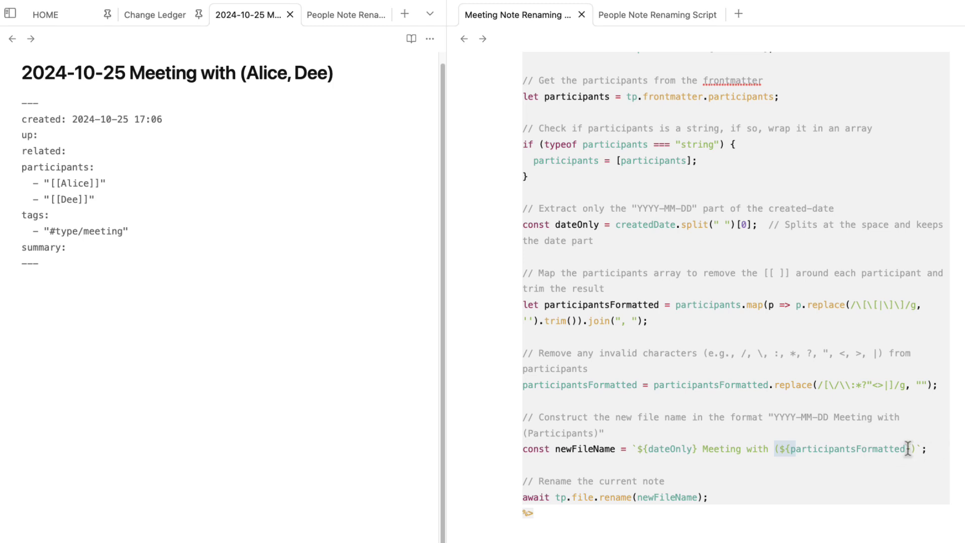
{"action": "left_click", "coordinate": [910, 450]}
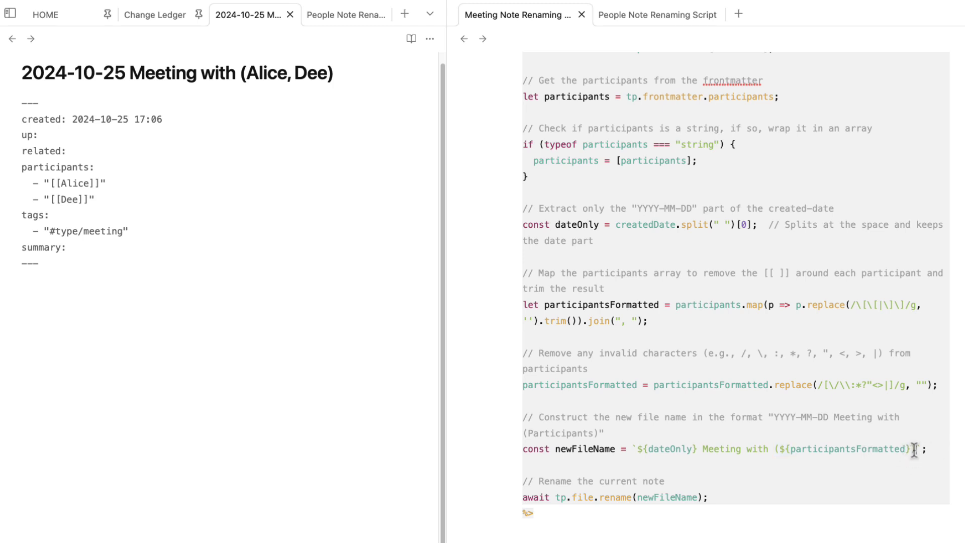
{"action": "left_click", "coordinate": [774, 450]}
{"action": "left_click", "coordinate": [911, 450]}
{"action": "left_click_drag", "start_coordinate": [790, 449], "coordinate": [905, 451]}
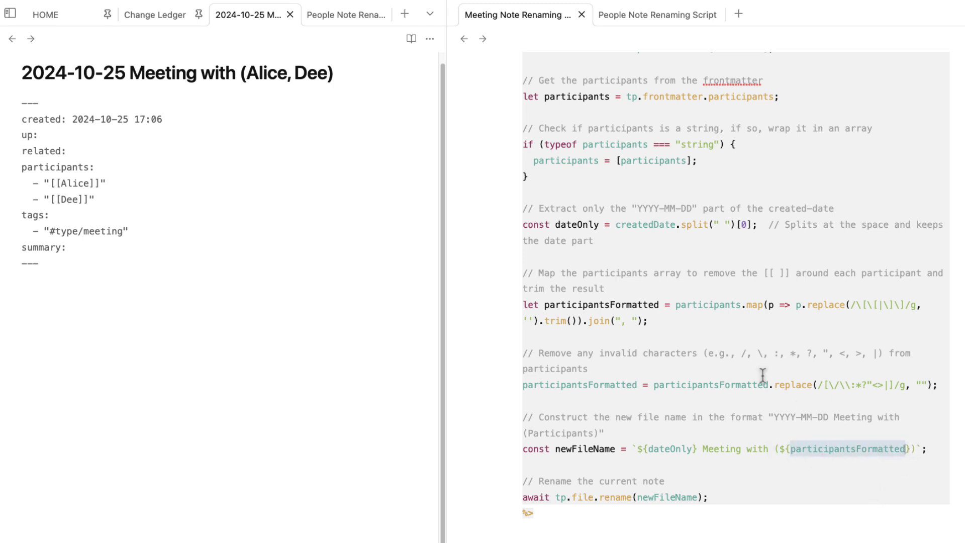
Trace the date through the script: highlight createdDate, the split call, the note's created date, dateOnly and its ${dateOnly} placeholder.
{"action": "scroll", "coordinate": [764, 366], "scroll_direction": "up", "scroll_amount": 1}
{"action": "scroll", "coordinate": [763, 366], "scroll_direction": "up", "scroll_amount": 1}
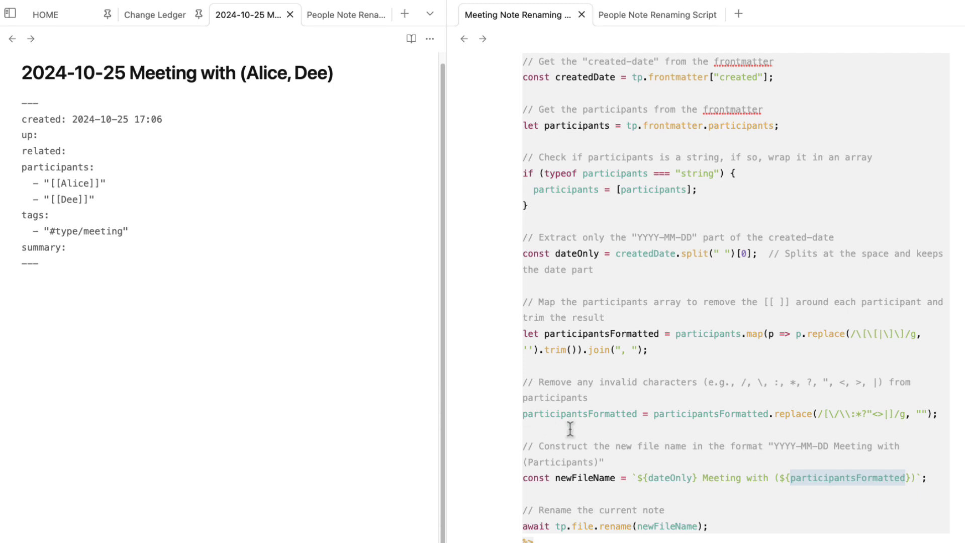
{"action": "double_click", "coordinate": [591, 78]}
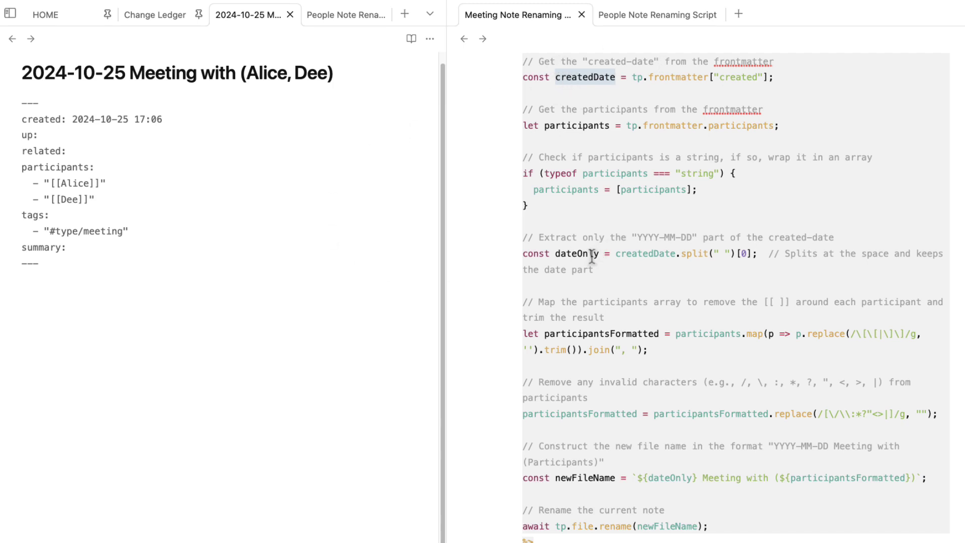
{"action": "double_click", "coordinate": [629, 254]}
{"action": "double_click", "coordinate": [693, 253]}
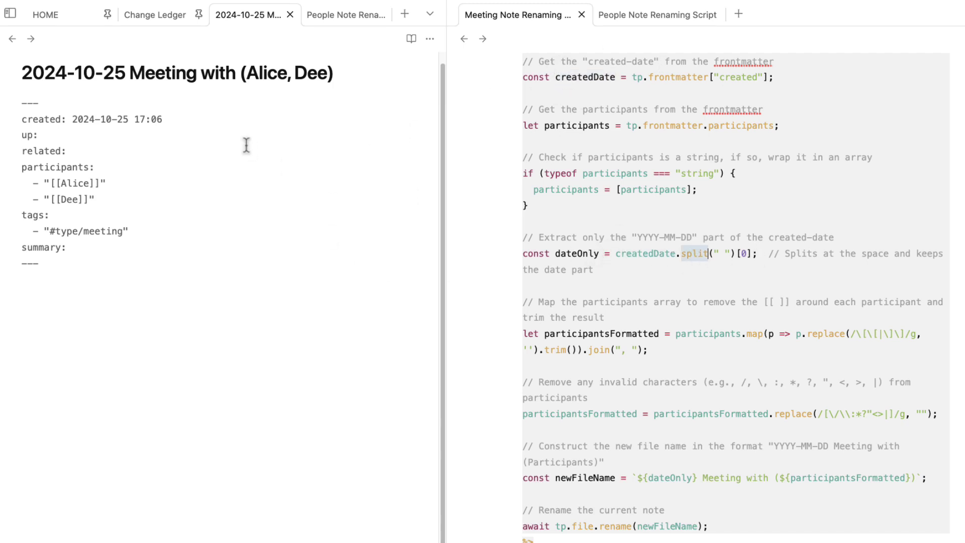
{"action": "left_click_drag", "start_coordinate": [129, 120], "coordinate": [76, 123]}
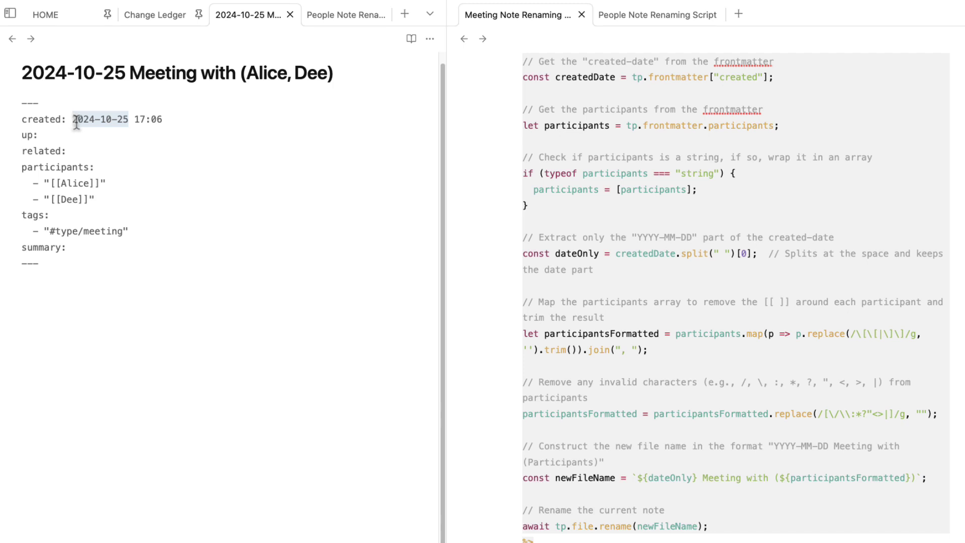
{"action": "double_click", "coordinate": [582, 254]}
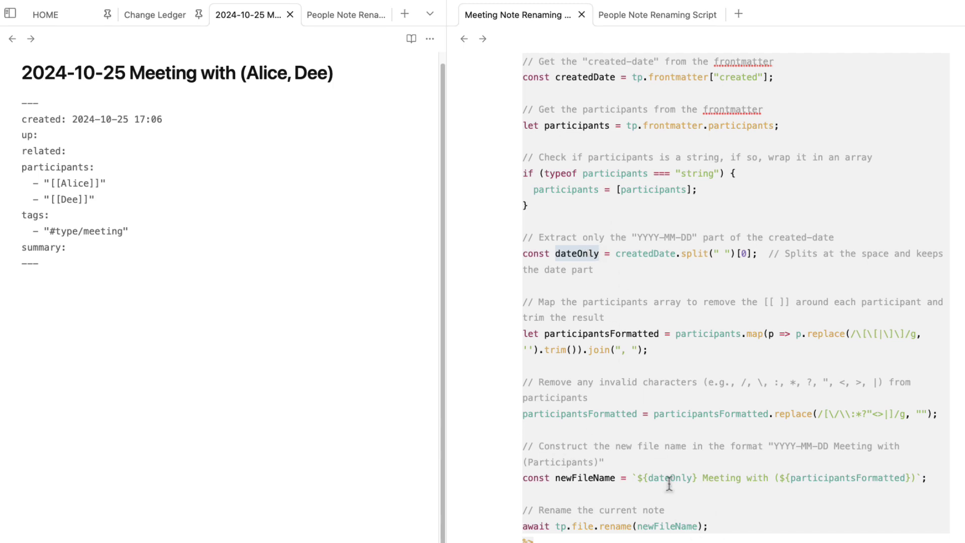
{"action": "left_click_drag", "start_coordinate": [632, 477], "coordinate": [697, 479]}
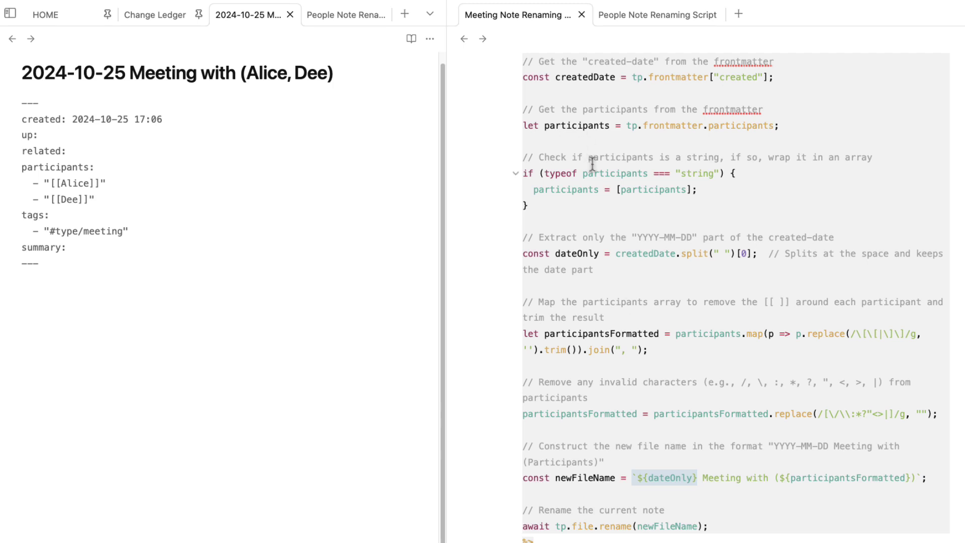
Highlight the participants variable, the block that wraps a string in an array, and participantsFormatted with its participants source.
{"action": "double_click", "coordinate": [575, 125]}
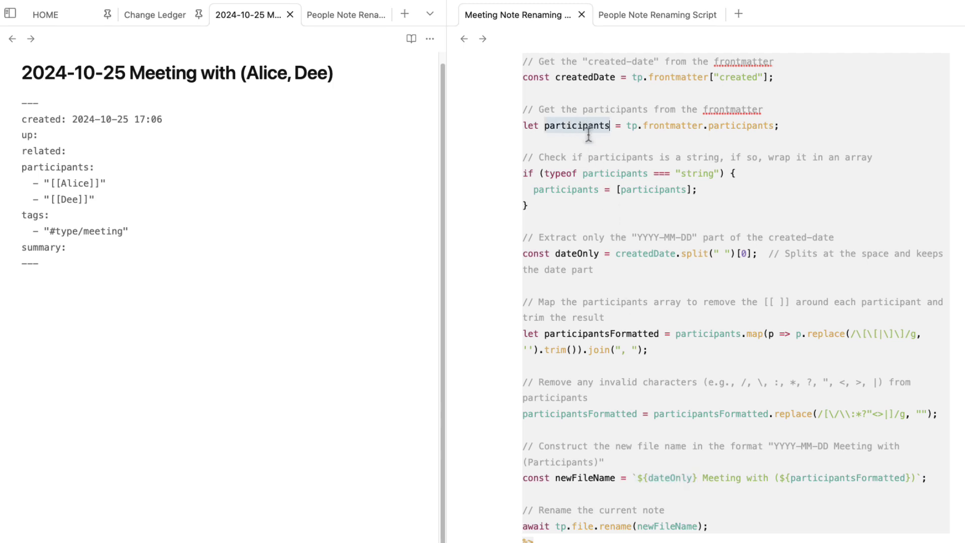
{"action": "left_click_drag", "start_coordinate": [708, 190], "coordinate": [515, 174]}
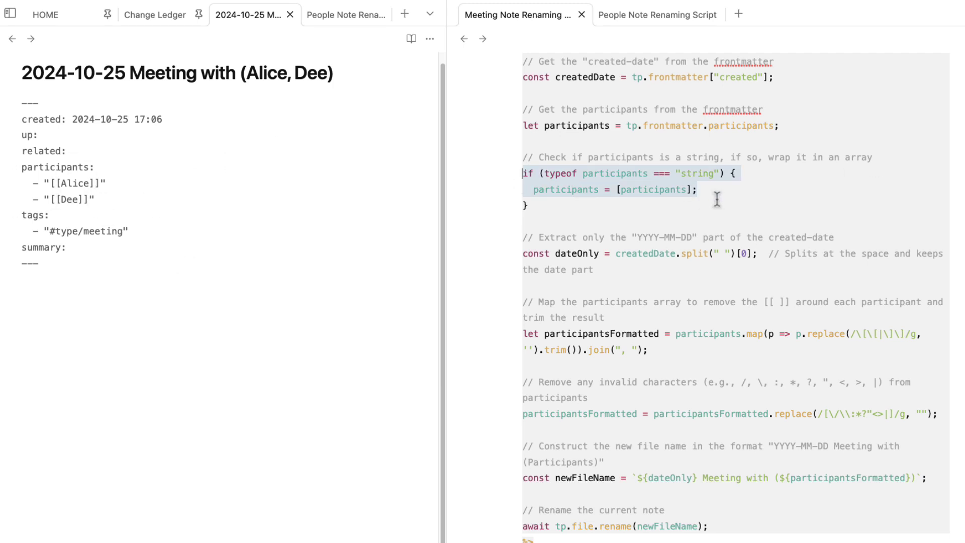
{"action": "double_click", "coordinate": [581, 333]}
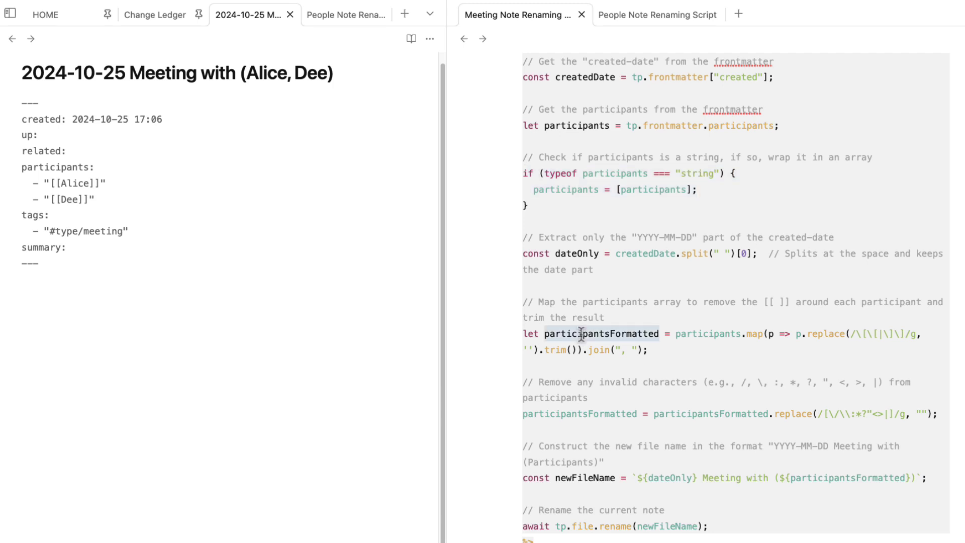
{"action": "double_click", "coordinate": [712, 334]}
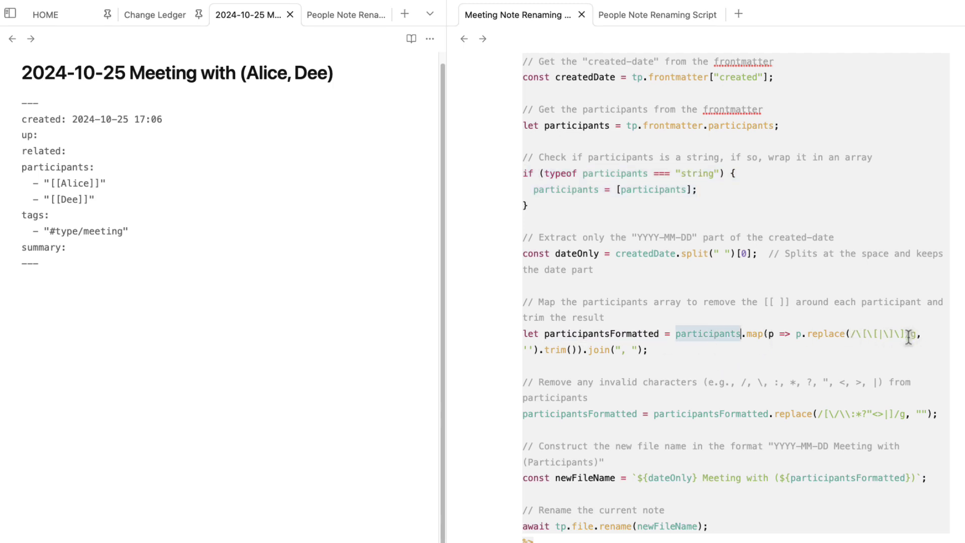
Highlight the invalid-character pattern and trace participantsFormatted from the map line through the replace line to the newFileName line.
{"action": "left_click_drag", "start_coordinate": [812, 413], "coordinate": [894, 413]}
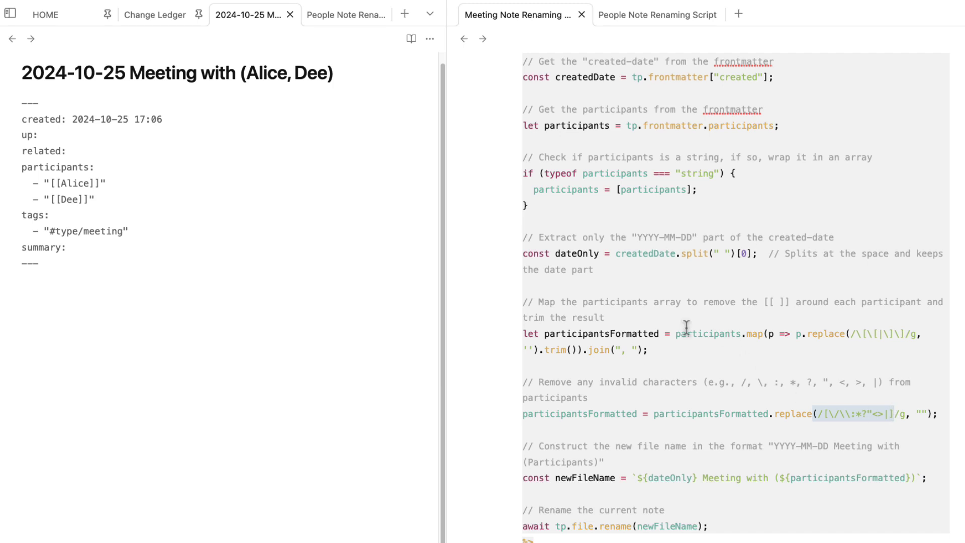
{"action": "double_click", "coordinate": [581, 334]}
{"action": "double_click", "coordinate": [734, 417]}
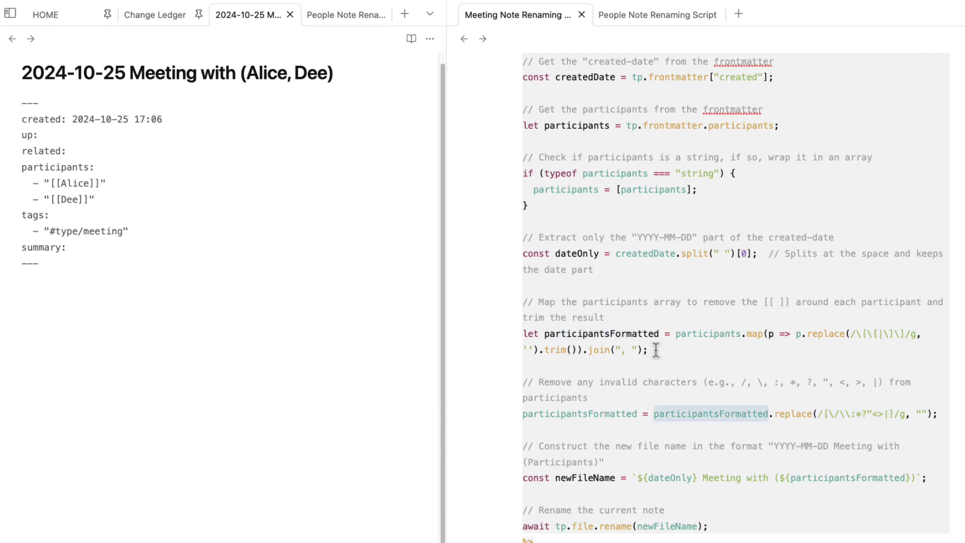
{"action": "double_click", "coordinate": [641, 337]}
{"action": "double_click", "coordinate": [736, 415]}
{"action": "double_click", "coordinate": [638, 334]}
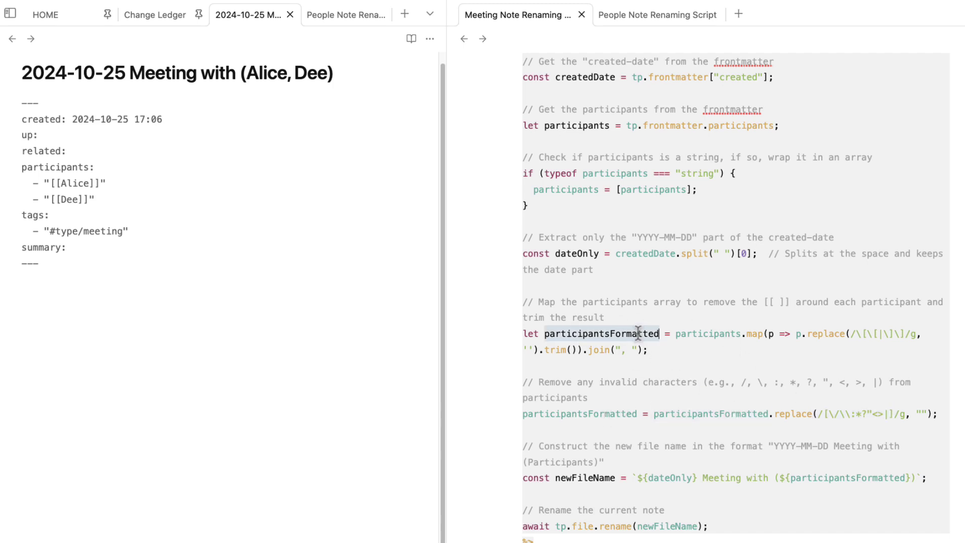
{"action": "double_click", "coordinate": [708, 415]}
{"action": "double_click", "coordinate": [577, 415]}
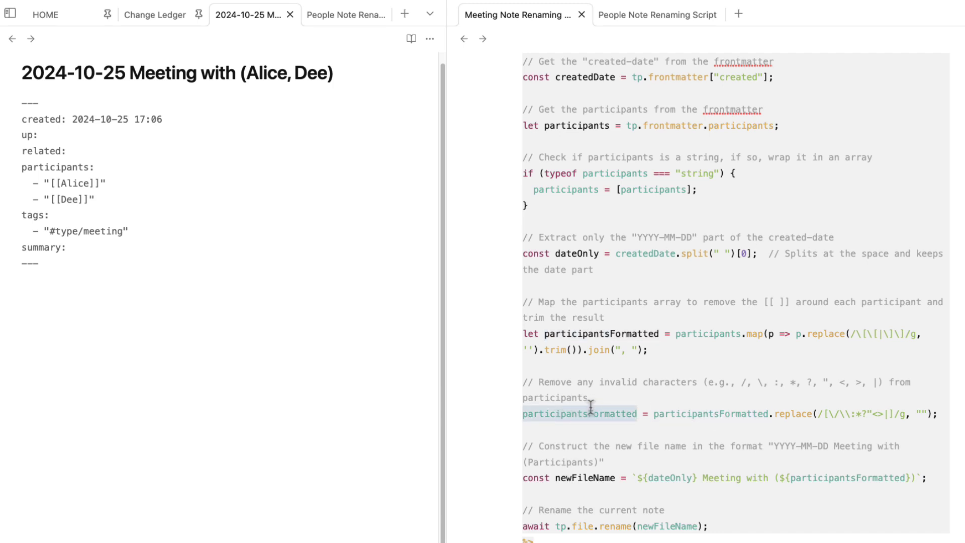
{"action": "double_click", "coordinate": [858, 478]}
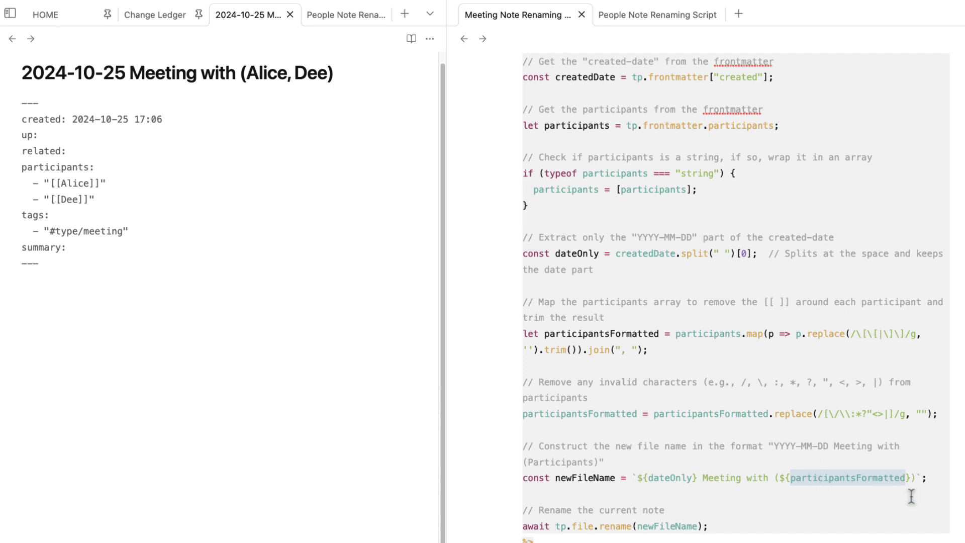
Highlight the "Rename the current note" comment, the parts of the tp.file.rename call, and newFileName where it is passed and defined.
{"action": "scroll", "coordinate": [823, 485], "scroll_direction": "down", "scroll_amount": 1}
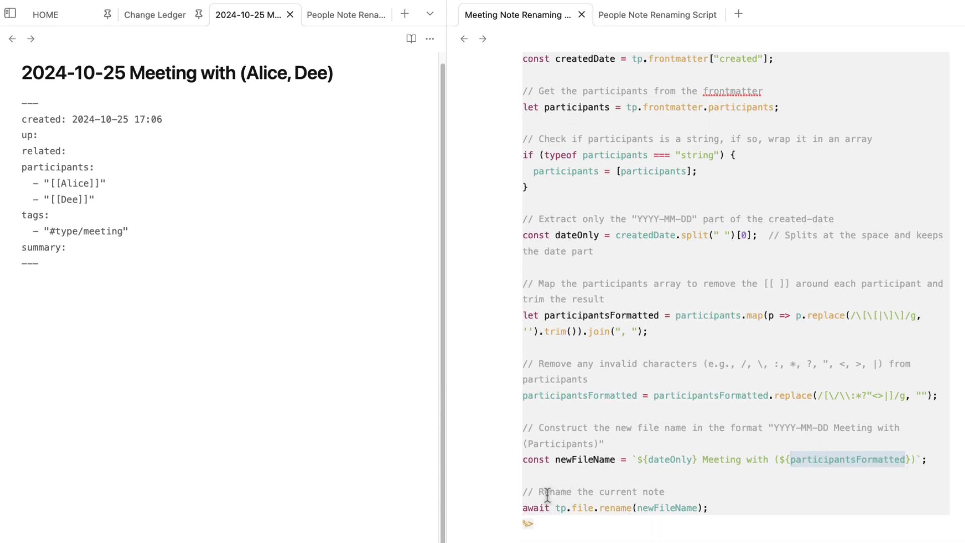
{"action": "left_click_drag", "start_coordinate": [549, 492], "coordinate": [653, 493]}
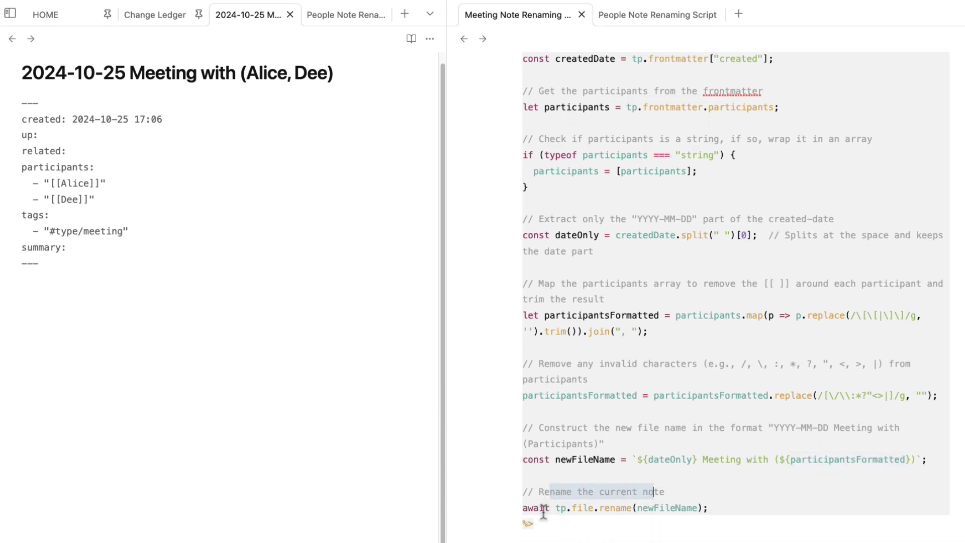
{"action": "double_click", "coordinate": [561, 508]}
{"action": "double_click", "coordinate": [582, 508]}
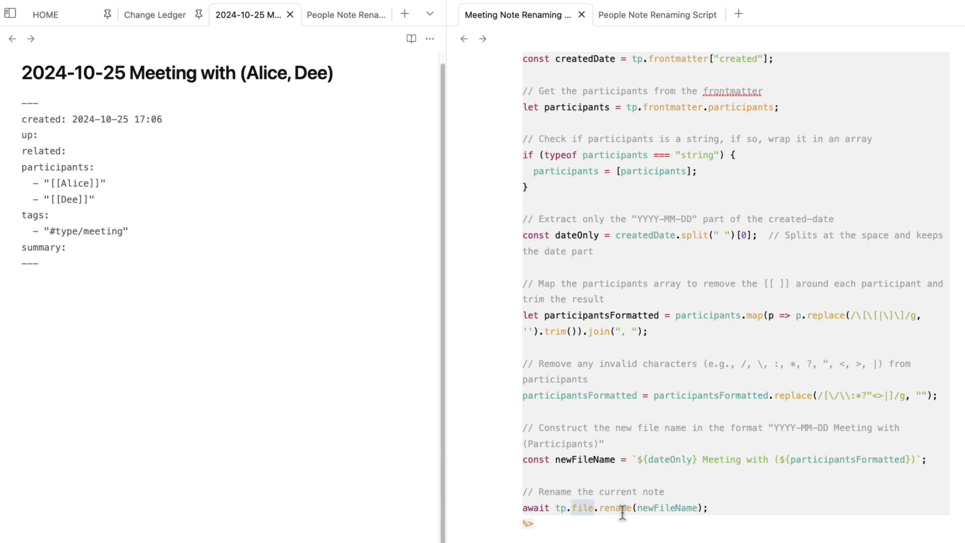
{"action": "double_click", "coordinate": [618, 509]}
{"action": "double_click", "coordinate": [671, 508]}
{"action": "double_click", "coordinate": [576, 459]}
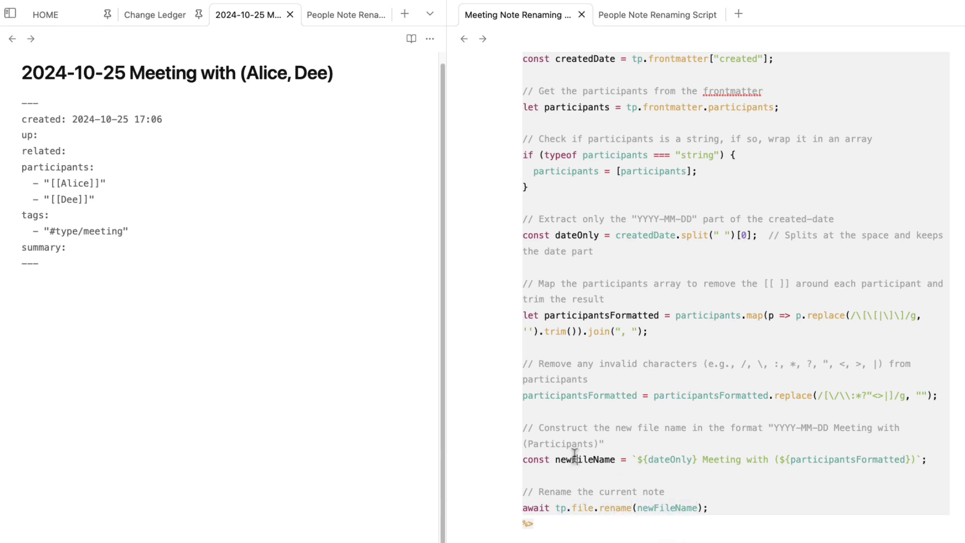
{"action": "double_click", "coordinate": [652, 509]}
{"action": "double_click", "coordinate": [605, 460]}
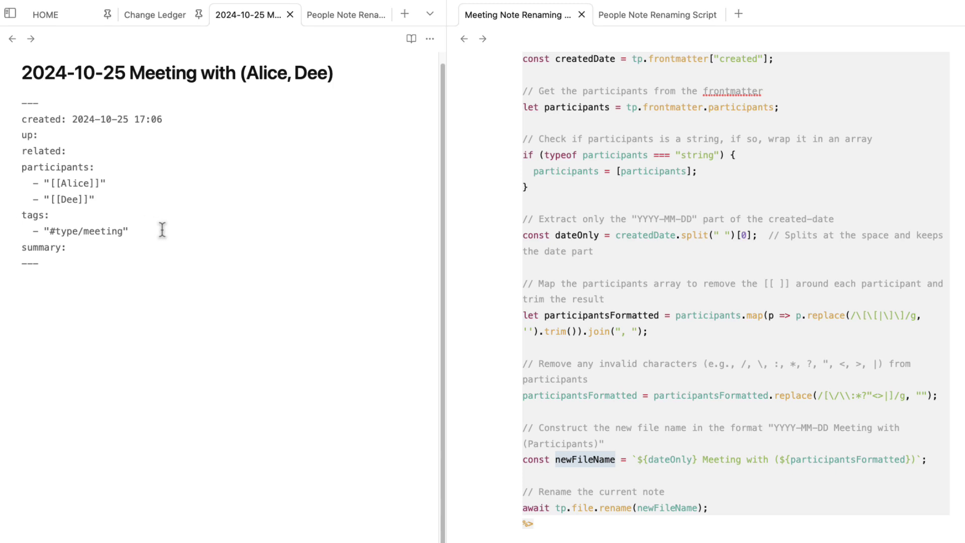
Examine the join separator in the participantsFormatted line and the corresponding comma in the meeting note's title.
{"action": "scroll", "coordinate": [763, 316], "scroll_direction": "up", "scroll_amount": 3}
{"action": "scroll", "coordinate": [763, 316], "scroll_direction": "down", "scroll_amount": 1}
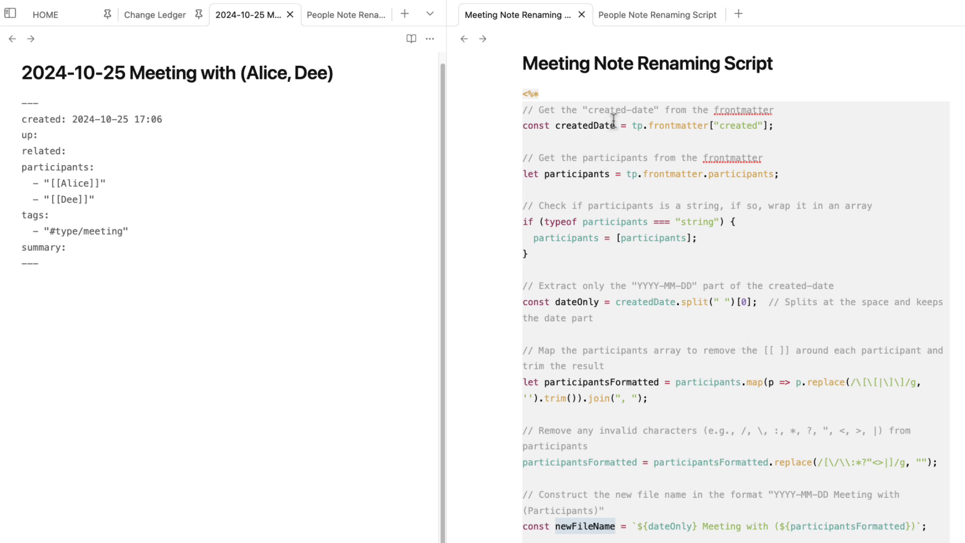
{"action": "left_click", "coordinate": [656, 416]}
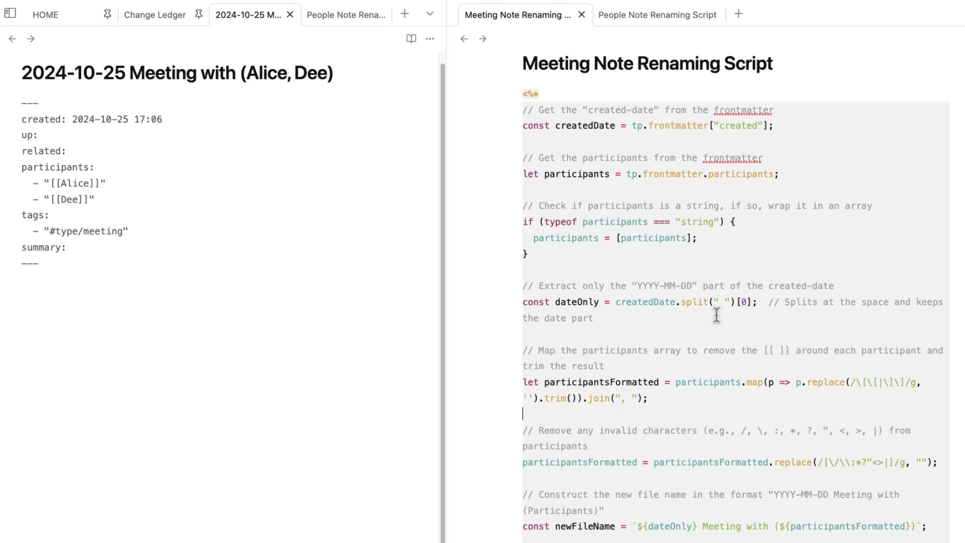
{"action": "left_click", "coordinate": [626, 399]}
{"action": "left_click", "coordinate": [289, 75]}
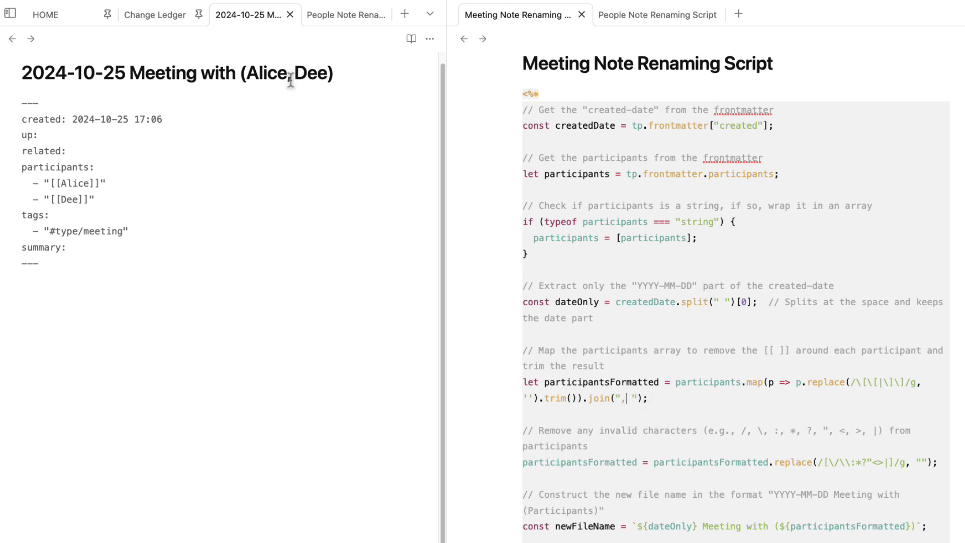
{"action": "left_click_drag", "start_coordinate": [552, 125], "coordinate": [555, 528]}
{"action": "left_click", "coordinate": [663, 398]}
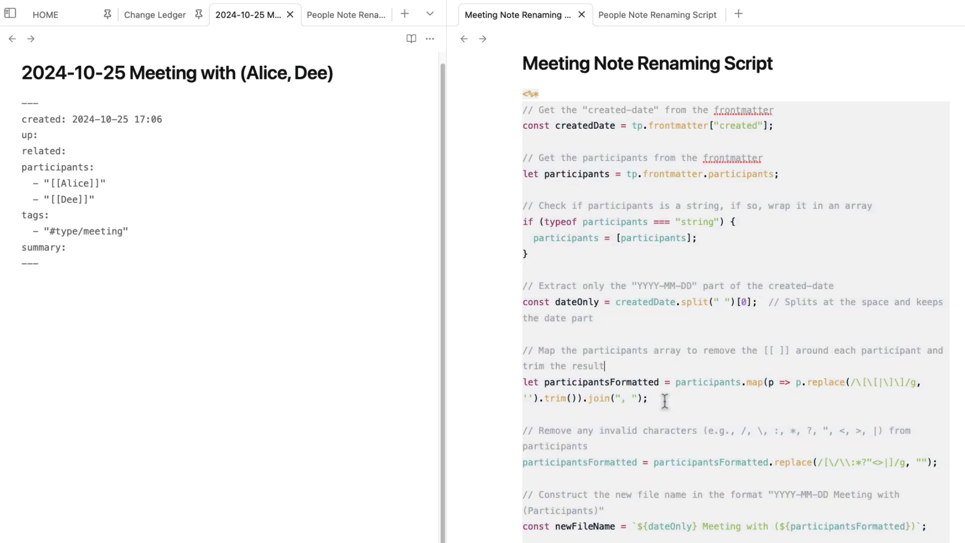
Replace the comma in the script's join separator with an asterisk and run the Meeting Note Renaming Script on the meeting note.
{"action": "left_click", "coordinate": [622, 399]}
{"action": "type", "text": "*"}
{"action": "left_click", "coordinate": [220, 270]}
{"action": "key", "text": "super+e"}
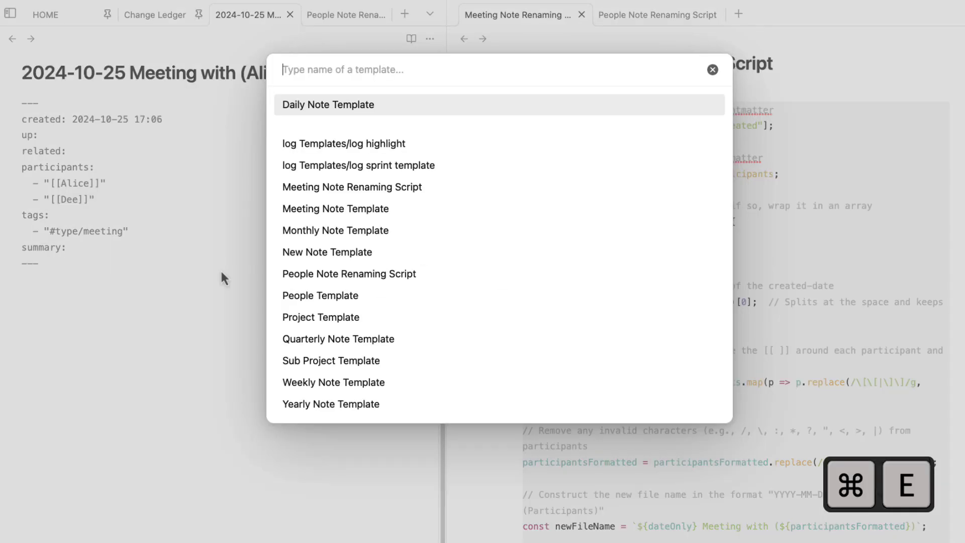
{"action": "type", "text": "meet"}
{"action": "key", "text": "Down"}
{"action": "key", "text": "Return"}
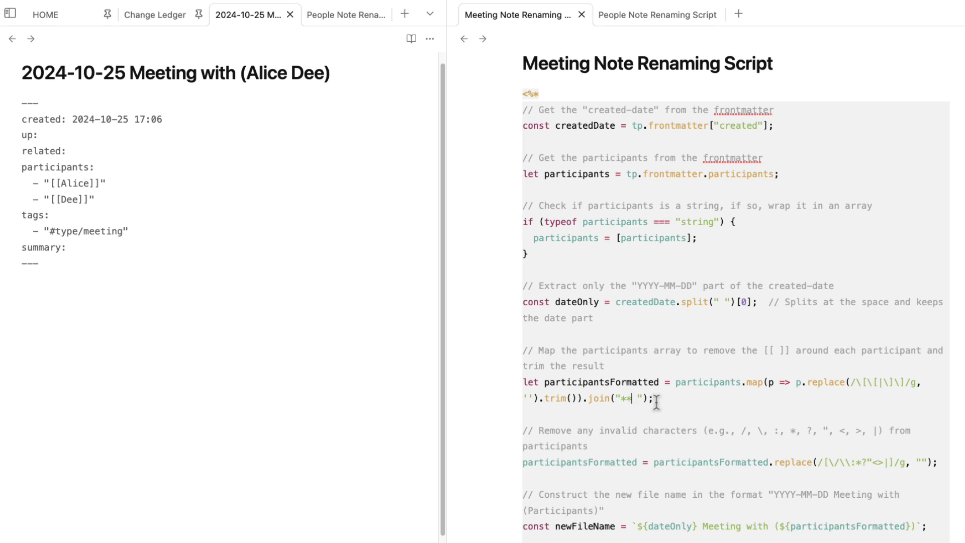
Run the Meeting Note Renaming Script on the meeting note again with "**" in the join separator.
{"action": "left_click", "coordinate": [203, 301]}
{"action": "key", "text": "super+e"}
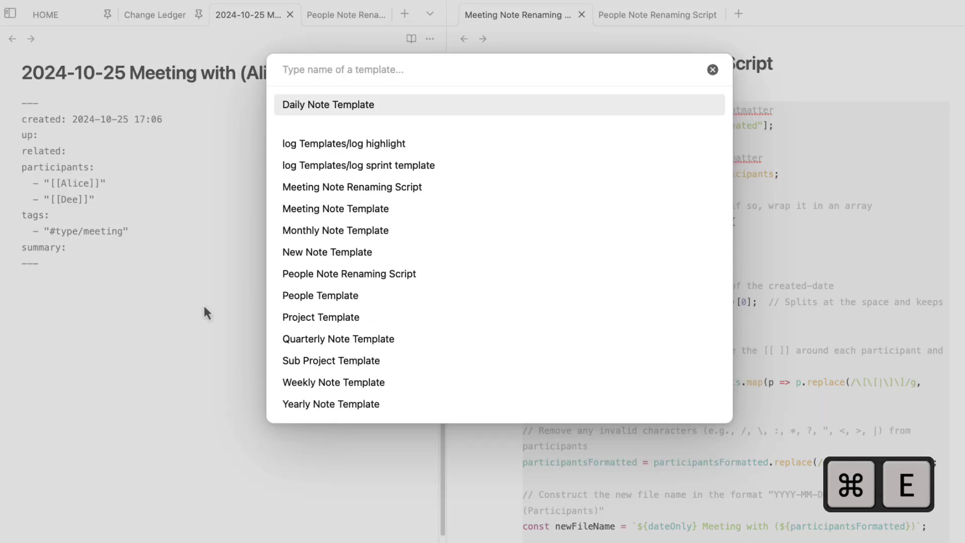
{"action": "type", "text": "meet"}
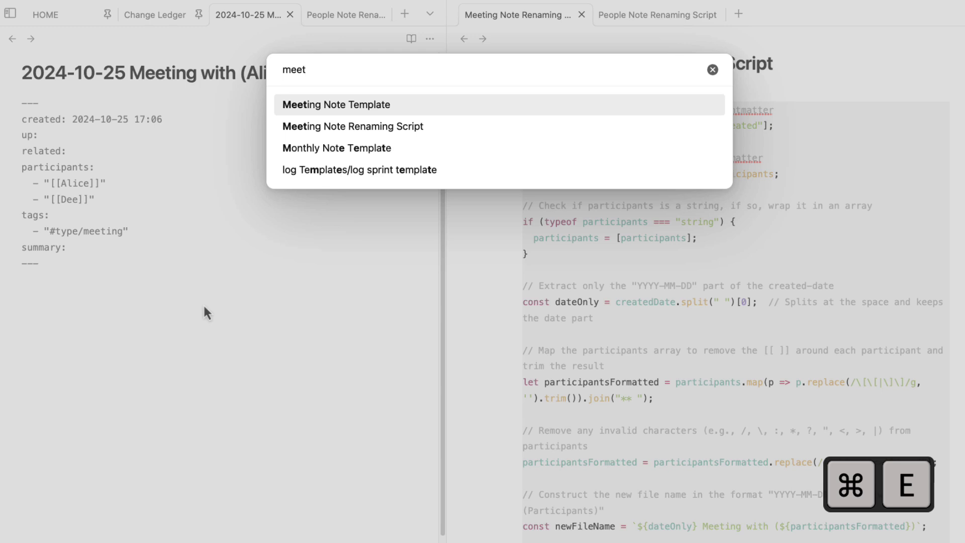
{"action": "key", "text": "Down"}
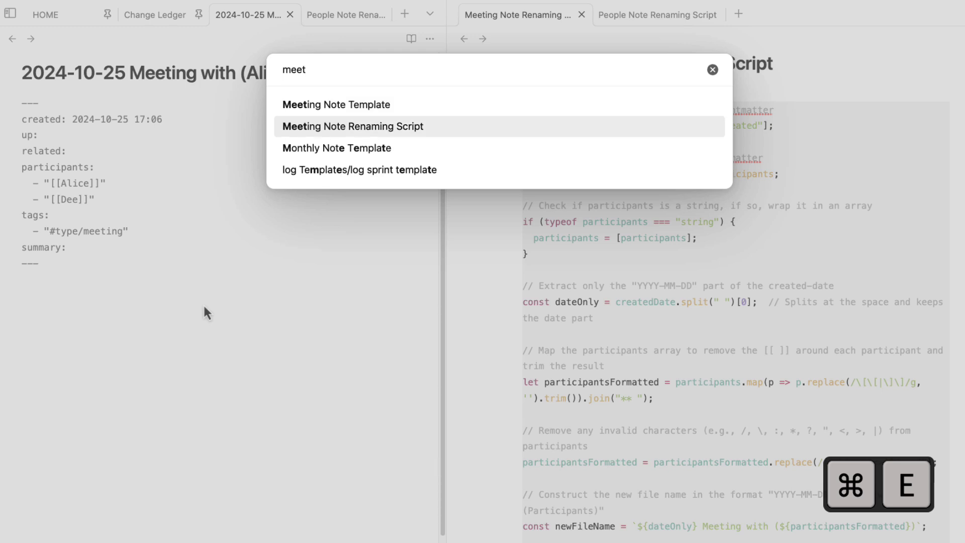
{"action": "key", "text": "Return"}
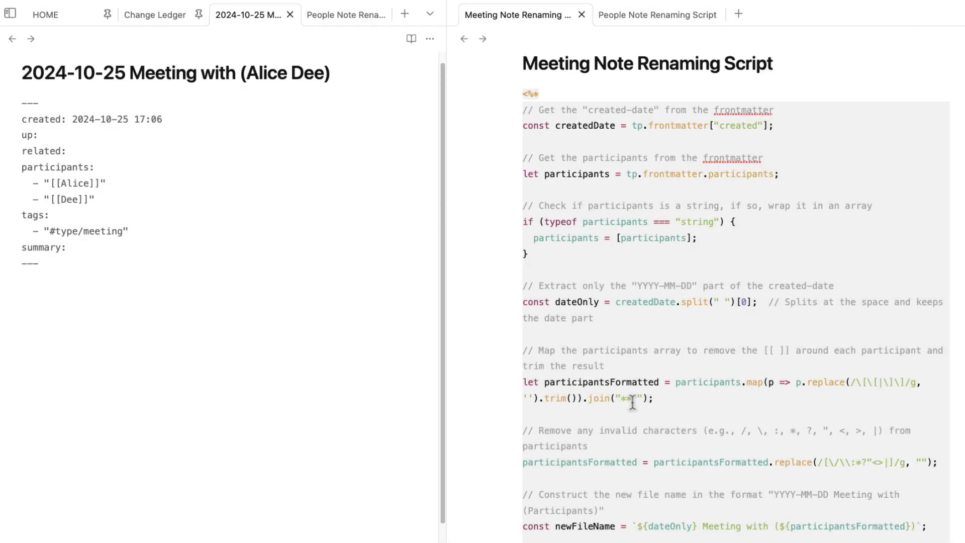
Replace the asterisks in the join separator with "/" and rerun the Meeting Note Renaming Script on the meeting note.
{"action": "left_click_drag", "start_coordinate": [632, 400], "coordinate": [622, 400]}
{"action": "type", "text": "/"}
{"action": "left_click", "coordinate": [218, 317]}
{"action": "key", "text": "super+e"}
{"action": "type", "text": "meet"}
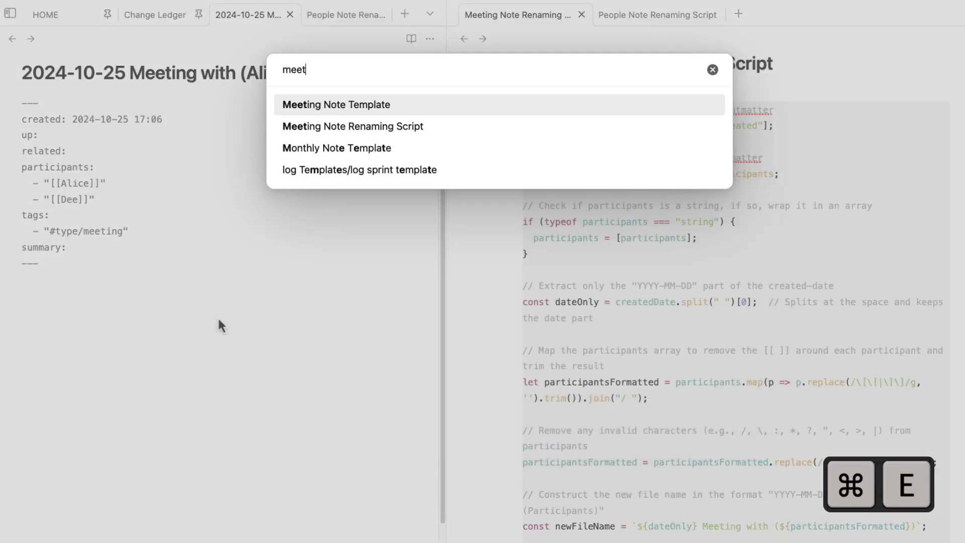
{"action": "key", "text": "Down"}
{"action": "key", "text": "Return"}
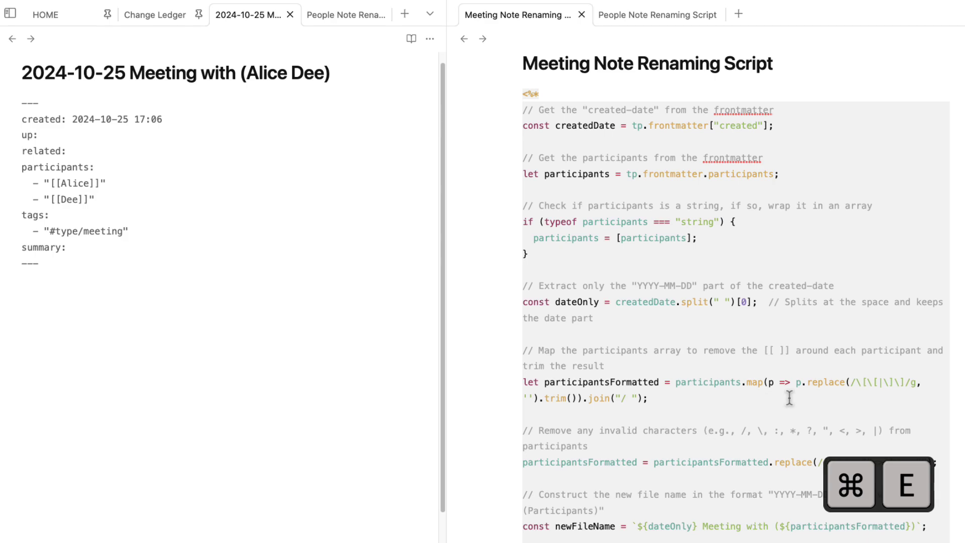
Restore the comma in the script's join separator and rerun the Meeting Note Renaming Script on the meeting note.
{"action": "left_click", "coordinate": [241, 317]}
{"action": "key", "text": "super+e"}
{"action": "type", "text": "m"}
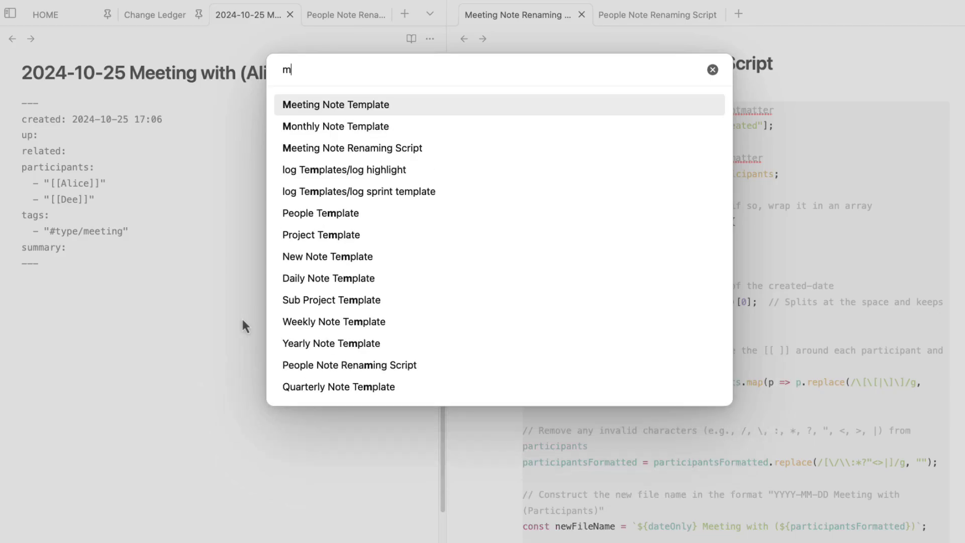
{"action": "type", "text": "eet"}
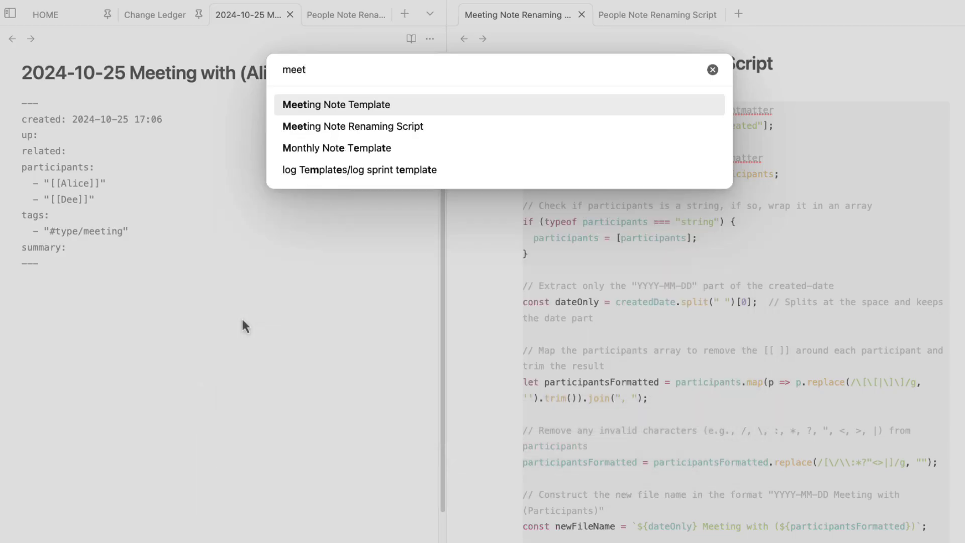
{"action": "key", "text": "Down"}
{"action": "key", "text": "Return"}
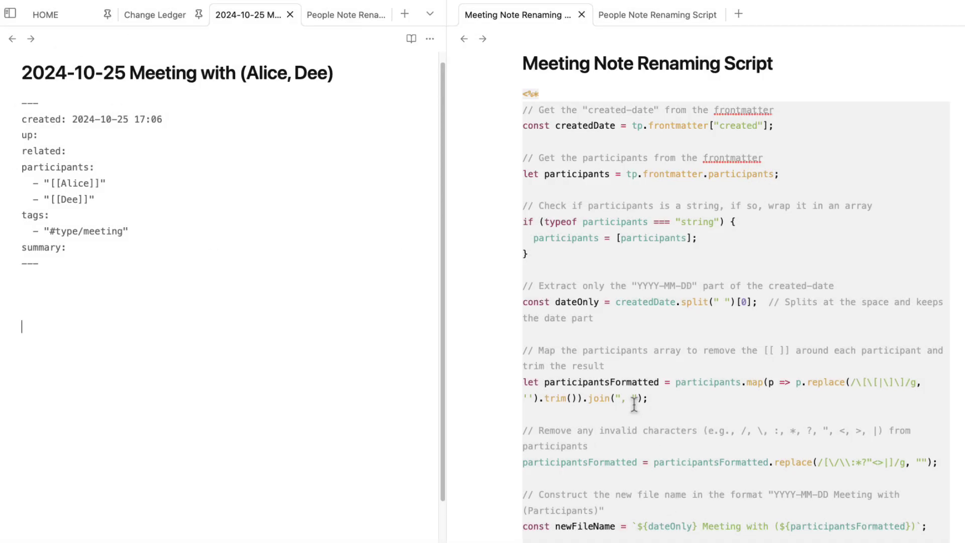
Set the join separator to "aaaa " and run the Meeting Note Renaming Script on the meeting note.
{"action": "left_click", "coordinate": [659, 397]}
{"action": "left_click", "coordinate": [107, 290]}
{"action": "key", "text": "super+e"}
{"action": "type", "text": "meet"}
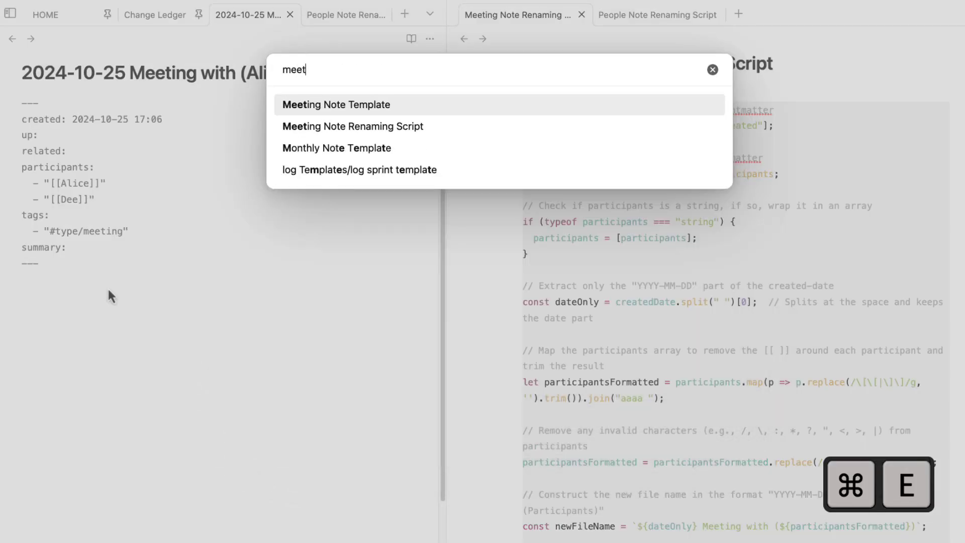
{"action": "key", "text": "Down"}
{"action": "key", "text": "Return"}
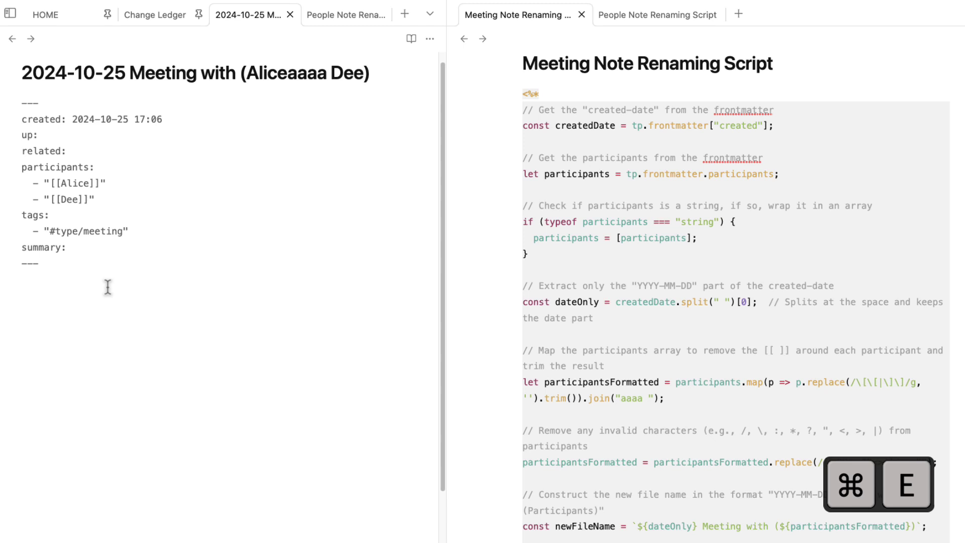
{"action": "double_click", "coordinate": [313, 74]}
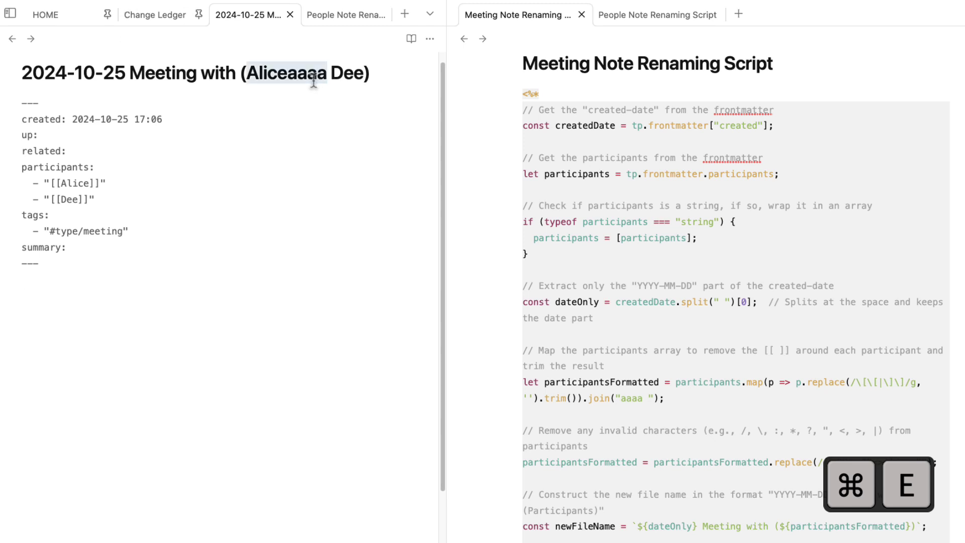
Replace "aaaa" in the script's join separator with an asterisk.
{"action": "left_click", "coordinate": [647, 398]}
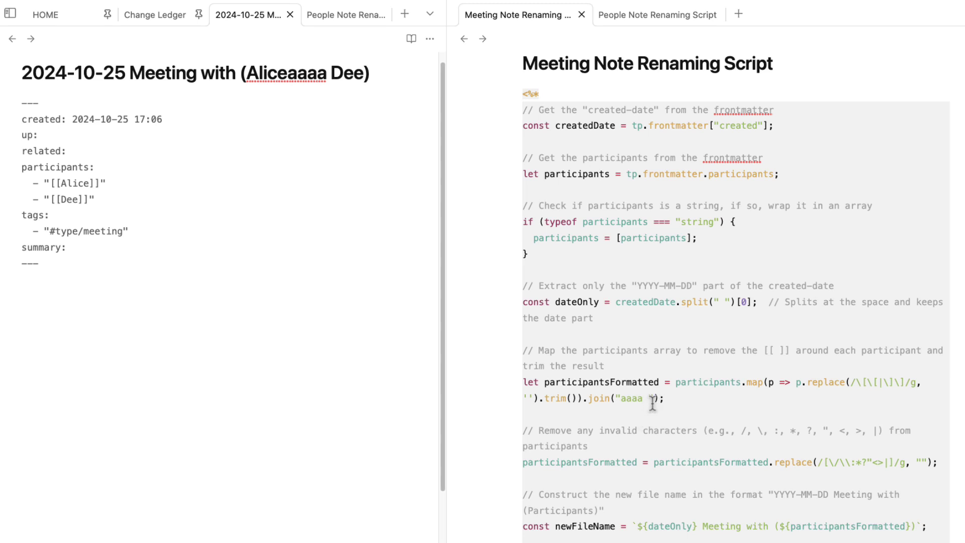
{"action": "key", "text": "BackSpace"}
{"action": "double_click", "coordinate": [643, 398]}
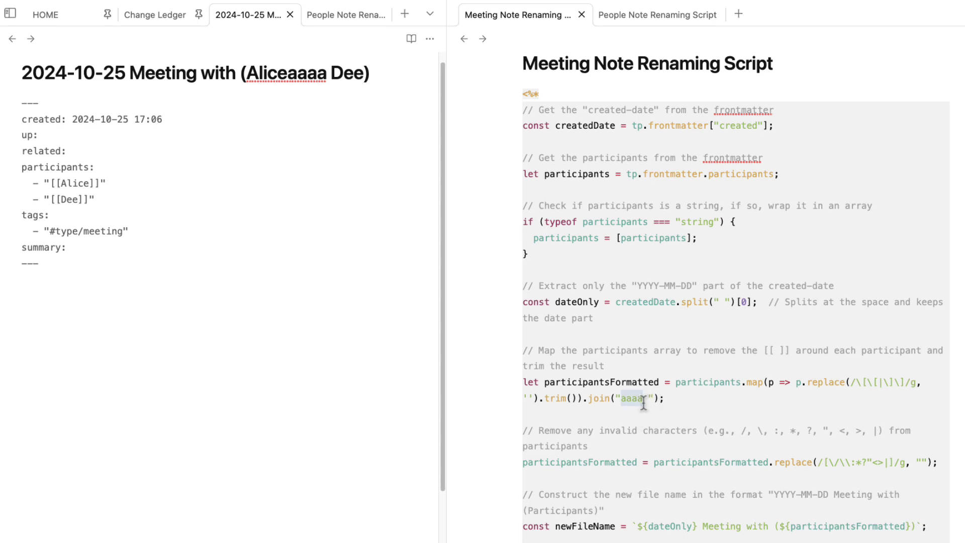
{"action": "type", "text": "*"}
{"action": "key", "text": "BackSpace"}
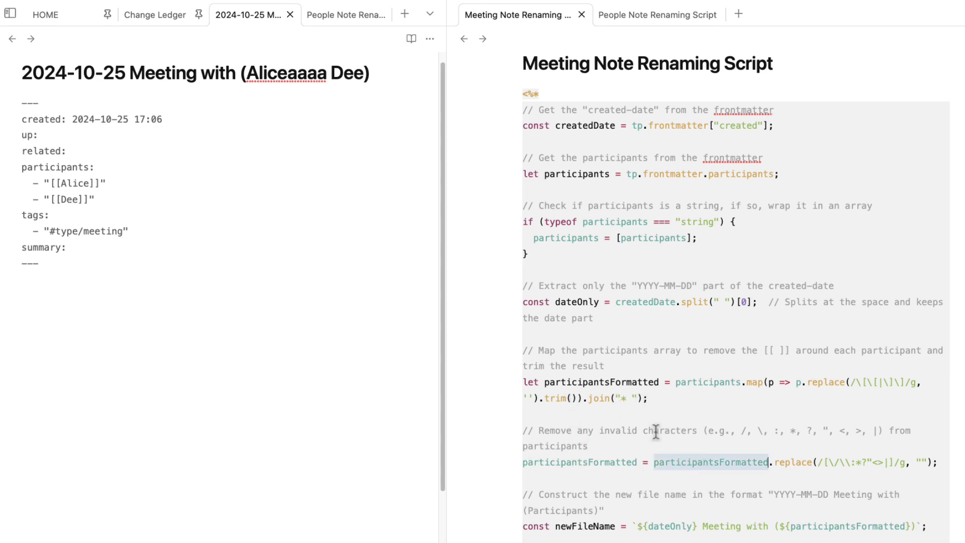
Examine the participantsFormatted.replace line's invalid-character pattern and empty replacement string against the asterisk in the join separator.
{"action": "double_click", "coordinate": [592, 463]}
{"action": "left_click", "coordinate": [744, 461]}
{"action": "double_click", "coordinate": [744, 460]}
{"action": "left_click_drag", "start_coordinate": [818, 462], "coordinate": [903, 463]}
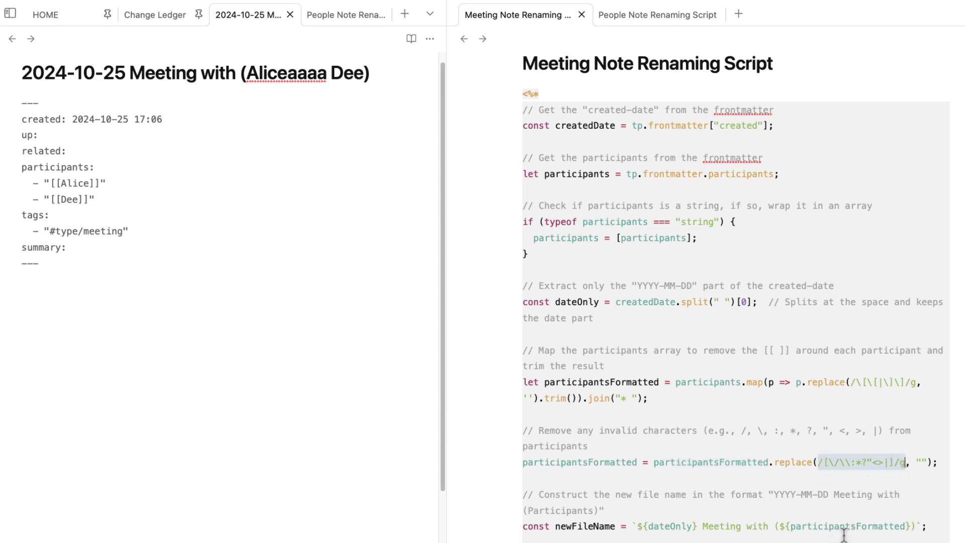
{"action": "double_click", "coordinate": [920, 463]}
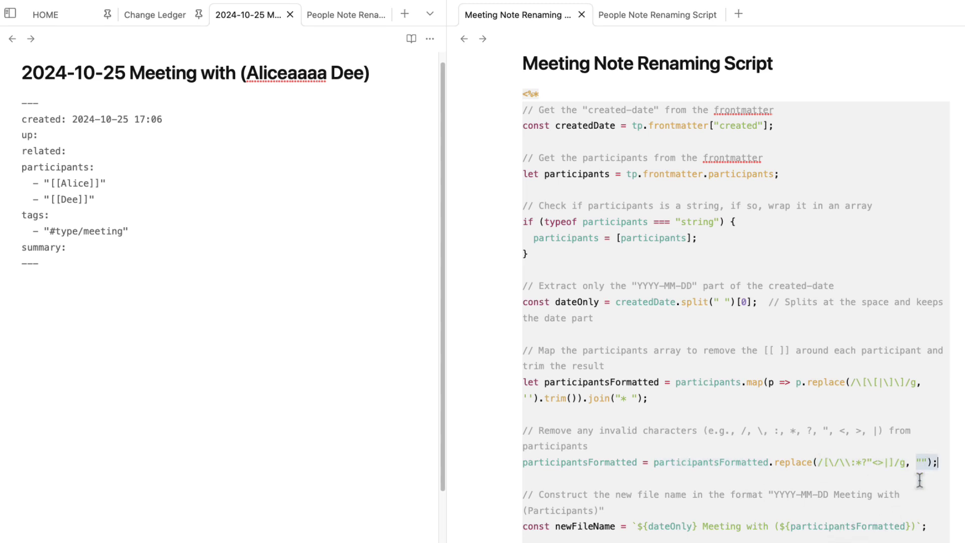
{"action": "double_click", "coordinate": [620, 399]}
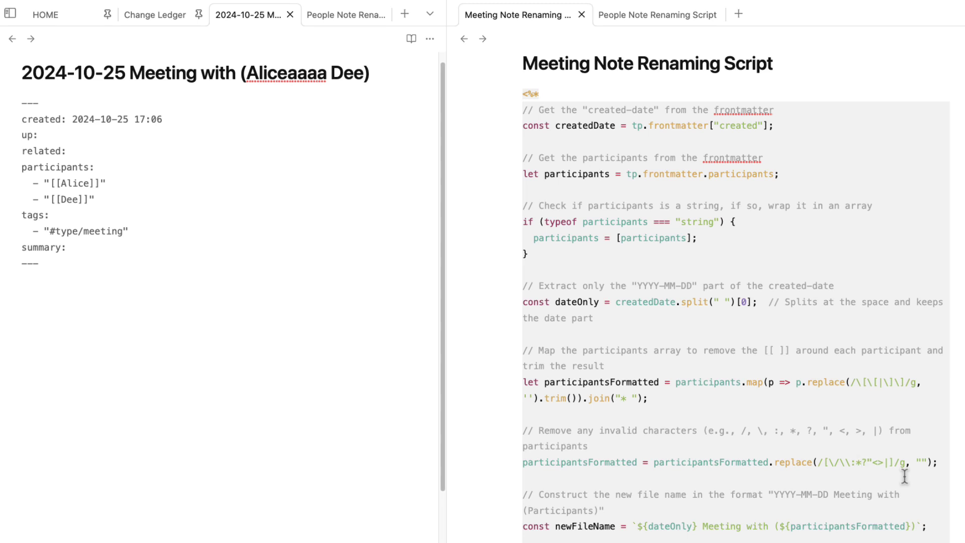
{"action": "left_click", "coordinate": [613, 398]}
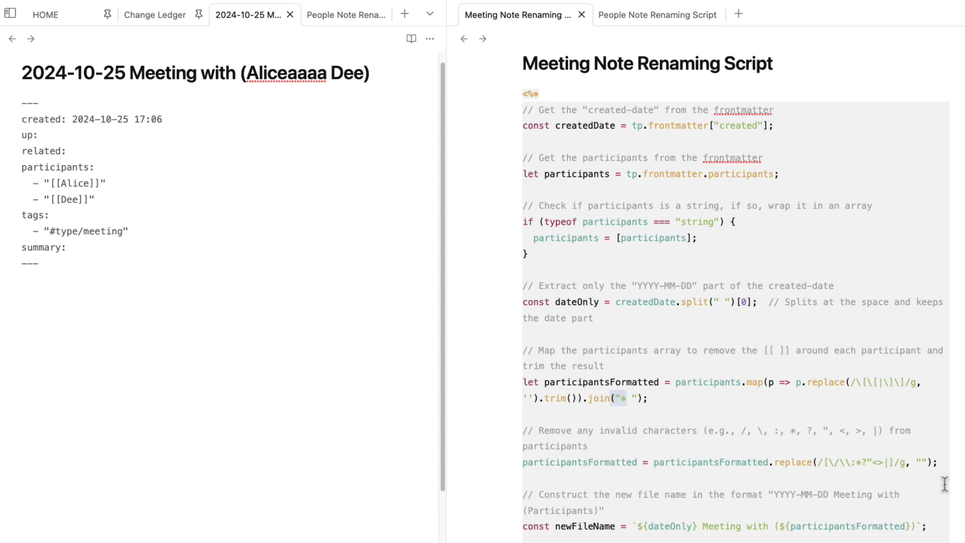
Delete the asterisk from the invalid-character pattern and run the Meeting Note Renaming Script on the meeting note.
{"action": "left_click", "coordinate": [863, 462]}
{"action": "key", "text": "BackSpace"}
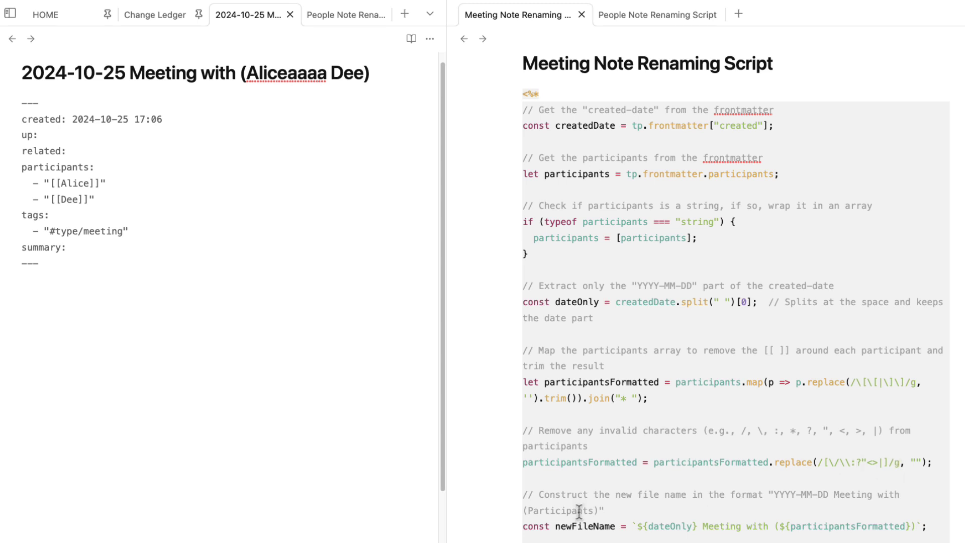
{"action": "left_click", "coordinate": [188, 301]}
{"action": "key", "text": "super+e"}
{"action": "type", "text": "meet"}
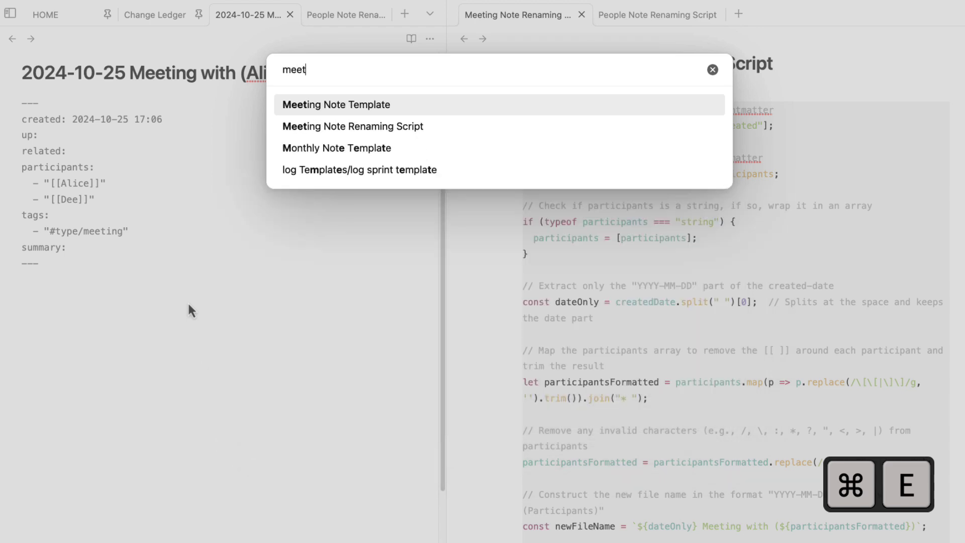
{"action": "key", "text": "Down"}
{"action": "key", "text": "Return"}
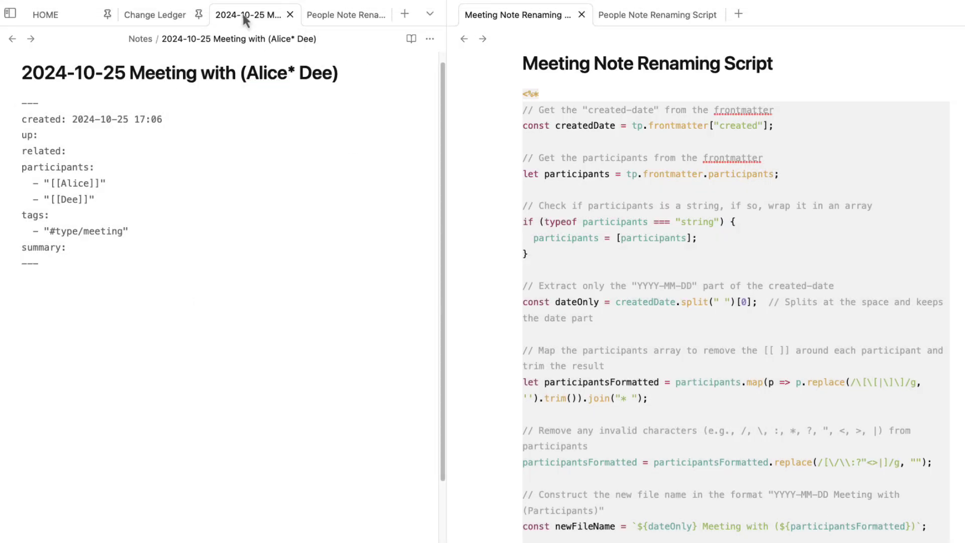
{"action": "double_click", "coordinate": [294, 73]}
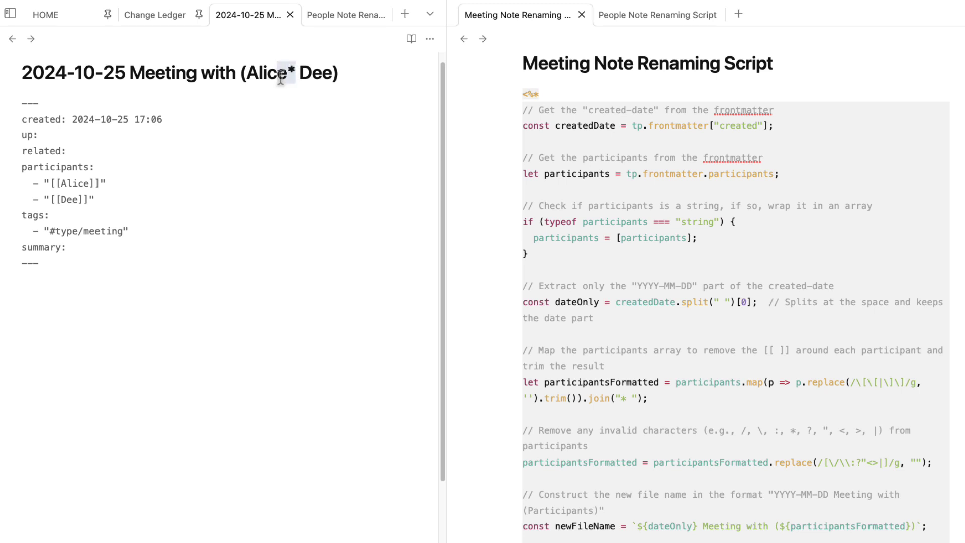
{"action": "left_click", "coordinate": [344, 81]}
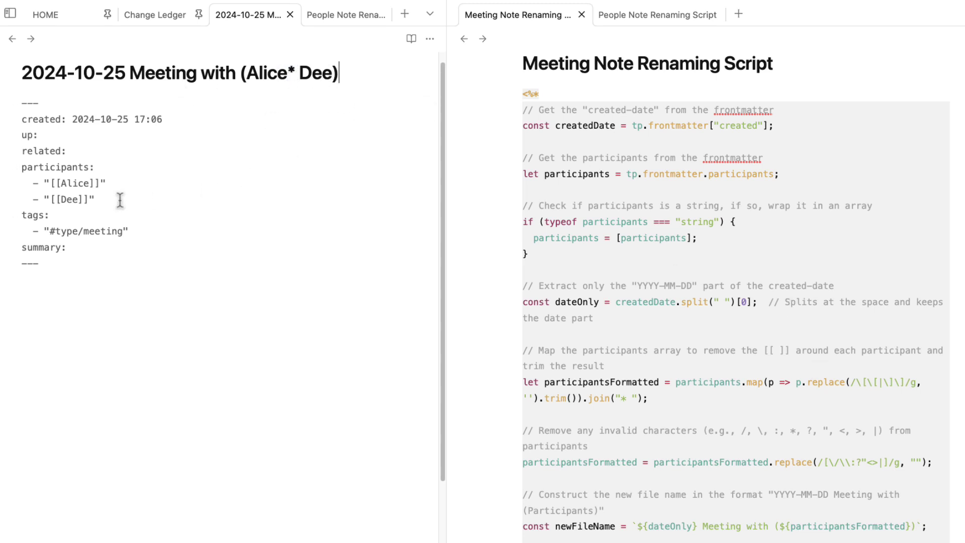
Add a link to "elon Musk" to the meeting note's participants and rerun the Meeting Note Renaming Script.
{"action": "key", "text": "super+e"}
{"action": "left_click", "coordinate": [233, 241]}
{"action": "left_click", "coordinate": [233, 221]}
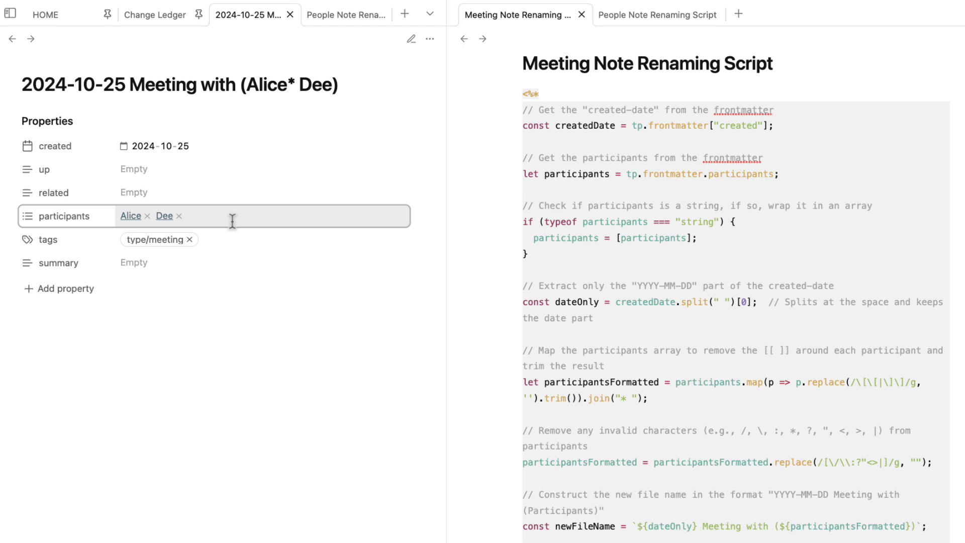
{"action": "type", "text": "[[elon Musk"}
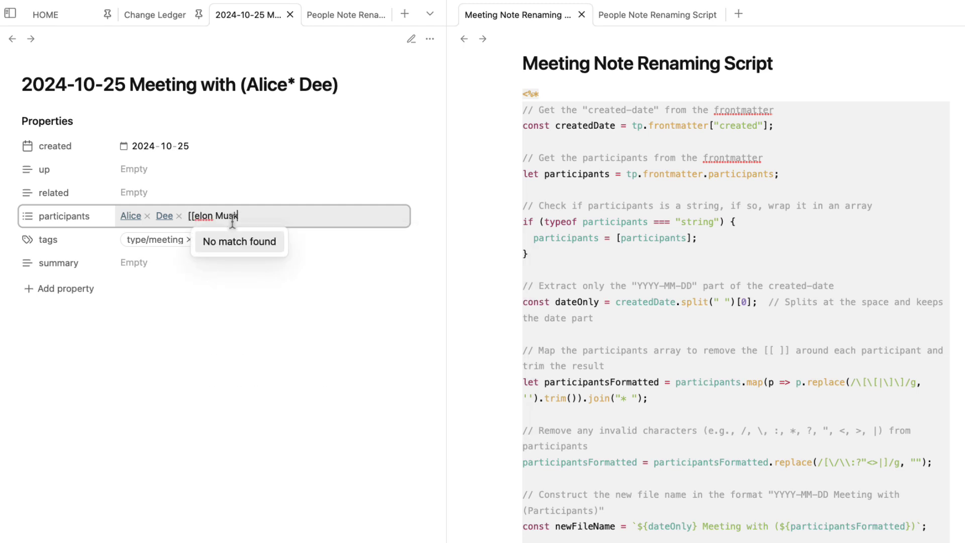
{"action": "key", "text": "Return"}
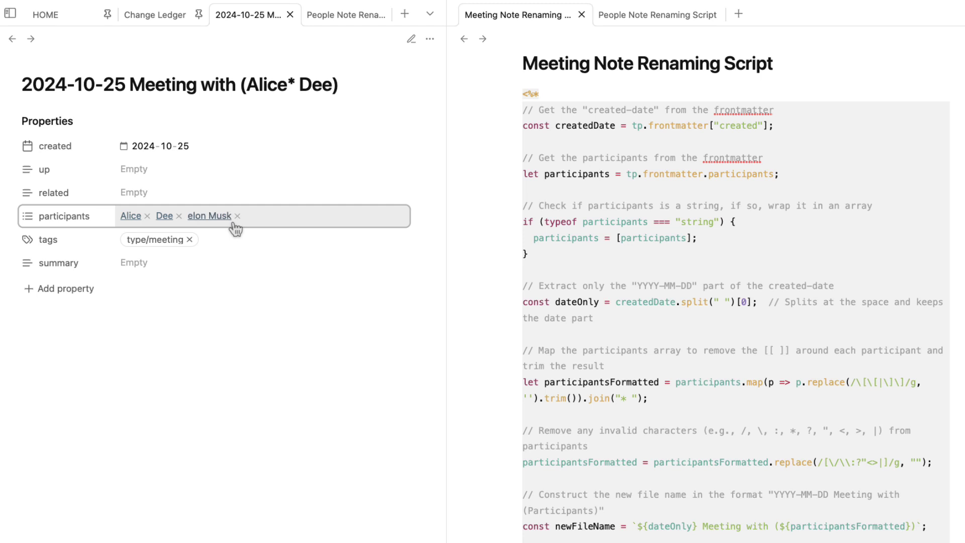
{"action": "key", "text": "super+e"}
{"action": "type", "text": "meet"}
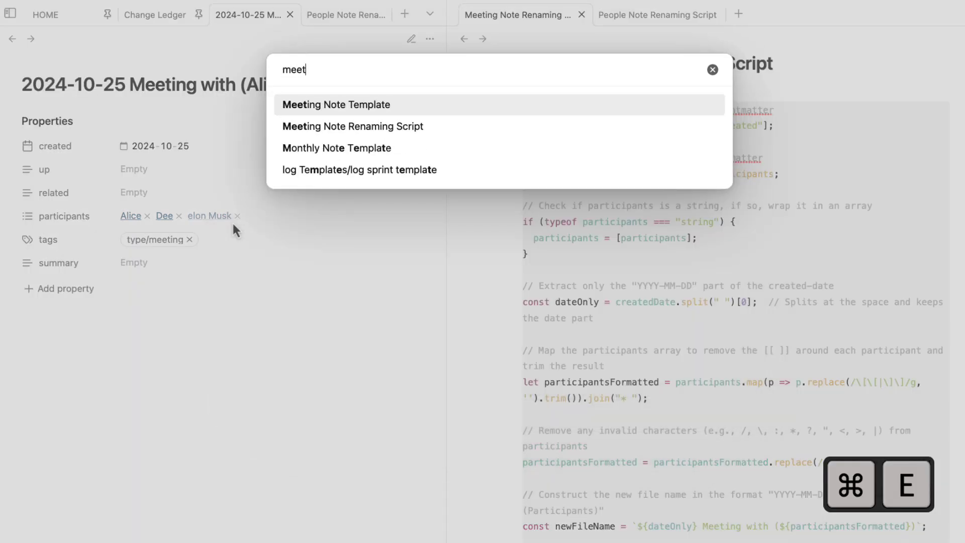
{"action": "key", "text": "Down"}
{"action": "key", "text": "Return"}
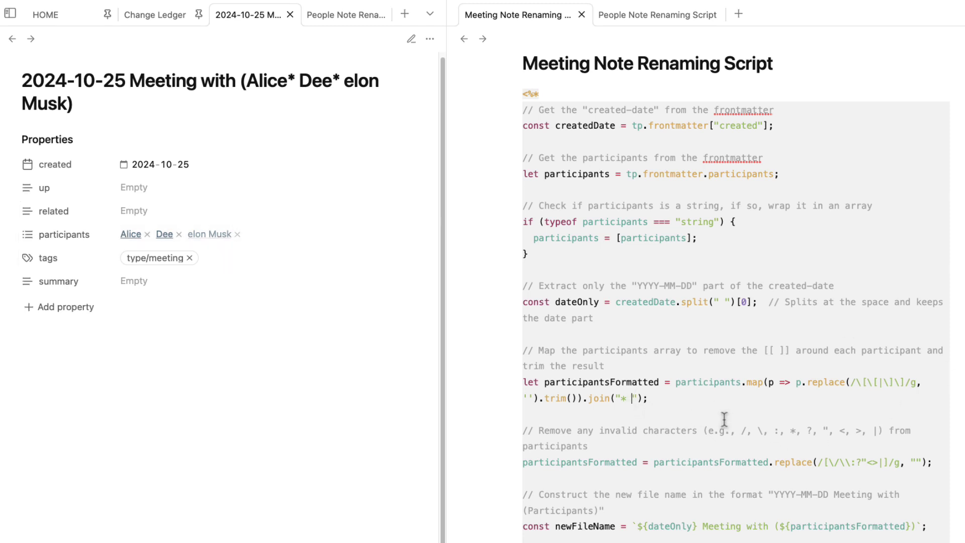
Put the asterisk back in the invalid-character pattern and restore the join separator to ", ".
{"action": "left_click", "coordinate": [856, 461]}
{"action": "type", "text": "*"}
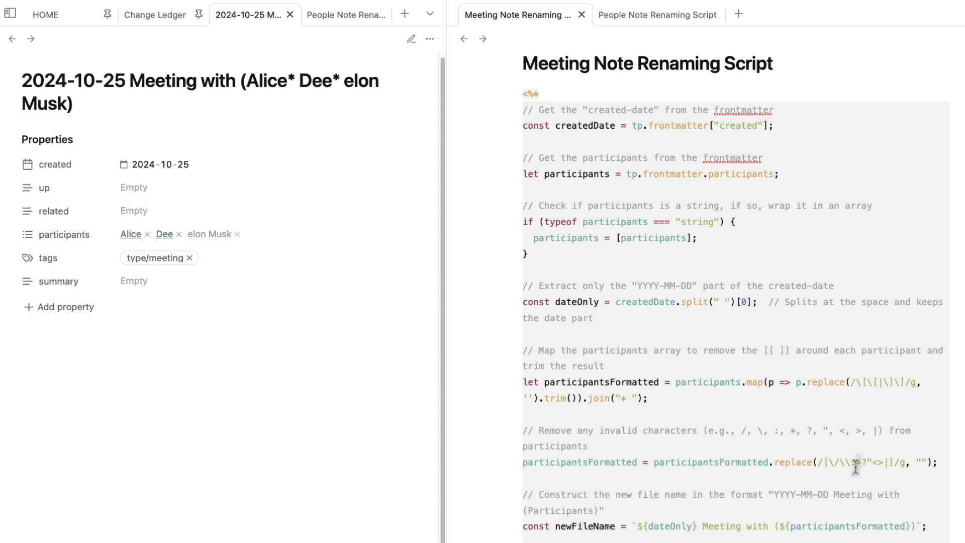
{"action": "double_click", "coordinate": [623, 398]}
{"action": "type", "text": "aaaa"}
{"action": "double_click", "coordinate": [634, 399]}
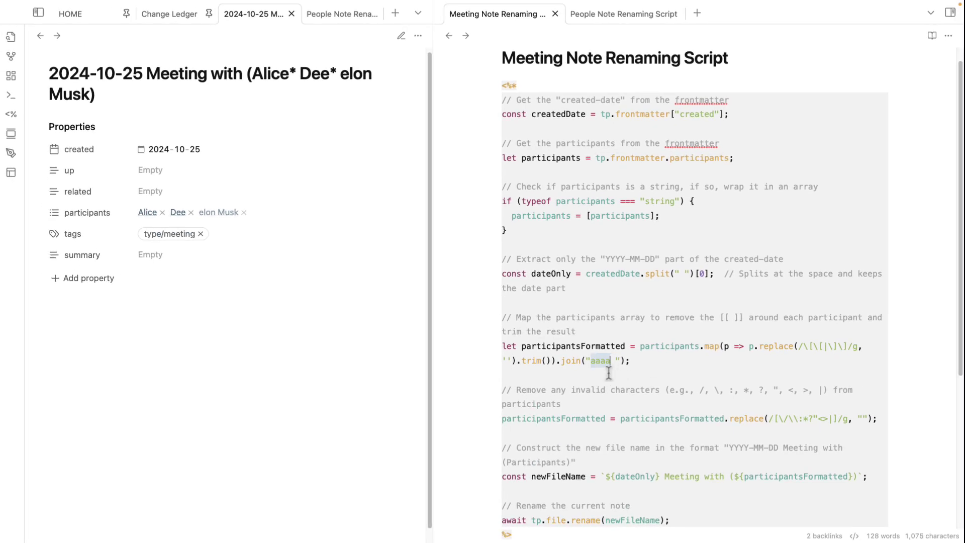
{"action": "key", "text": "BackSpace"}
Examine the participantsFormatted line and compare "Meeting with" in the newFileName line with the meeting note's title.
{"action": "left_click_drag", "start_coordinate": [618, 361], "coordinate": [482, 345]}
{"action": "scroll", "coordinate": [726, 350], "scroll_direction": "down", "scroll_amount": 5}
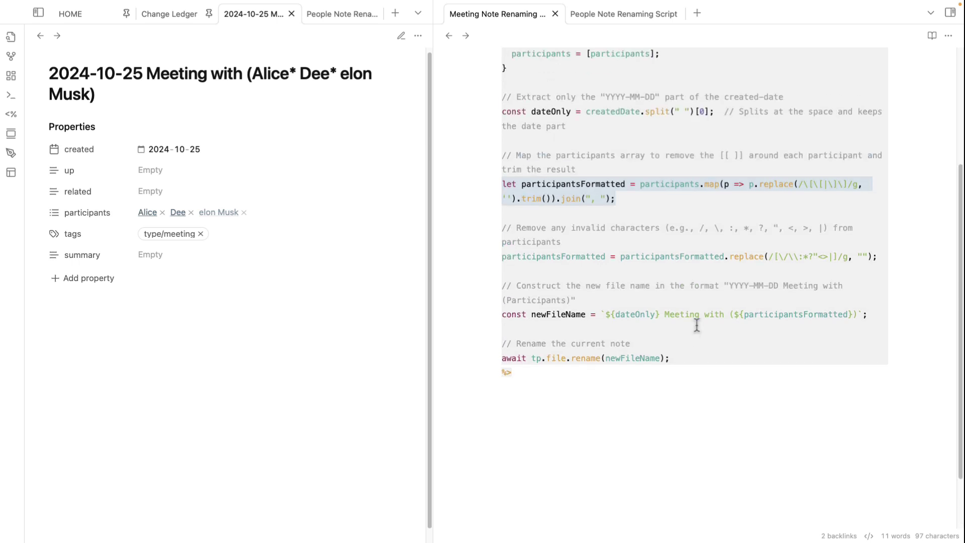
{"action": "left_click_drag", "start_coordinate": [665, 315], "coordinate": [724, 314]}
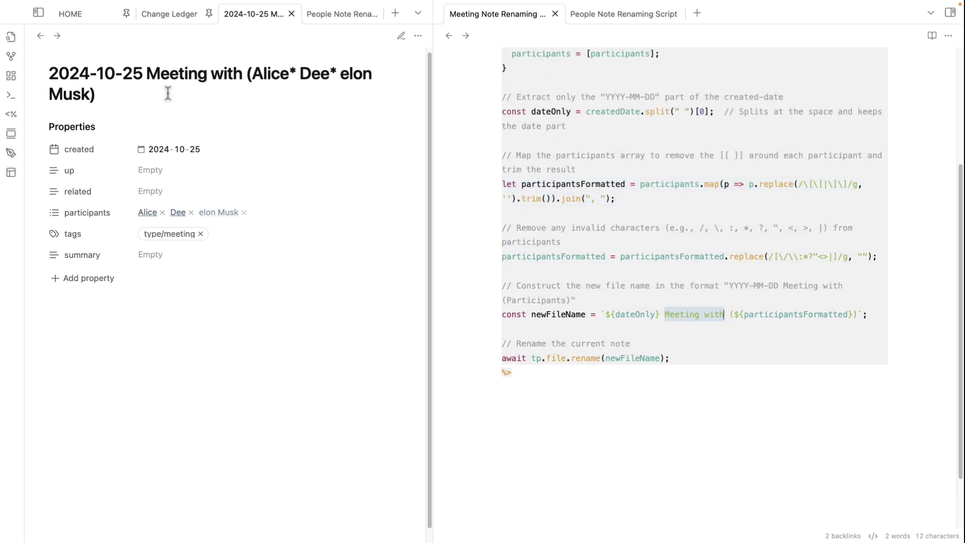
{"action": "left_click_drag", "start_coordinate": [146, 74], "coordinate": [239, 80]}
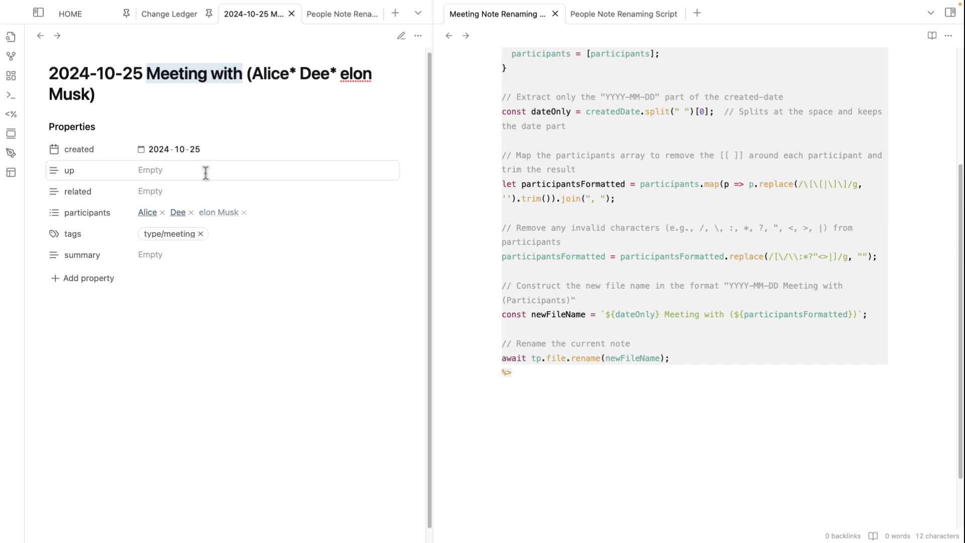
{"action": "double_click", "coordinate": [678, 315]}
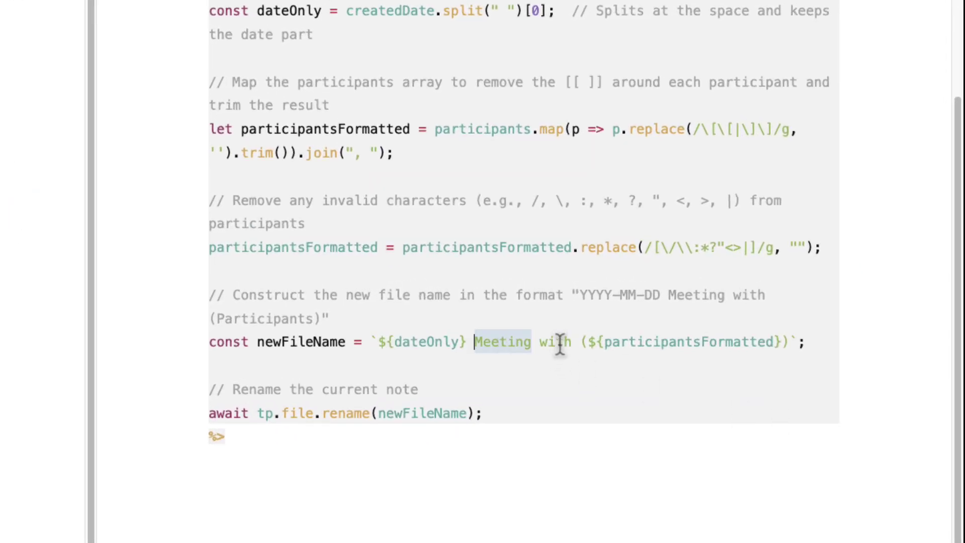
Replace "Meeting" with "Appointment" in the script's newFileName line.
{"action": "double_click", "coordinate": [559, 345]}
{"action": "double_click", "coordinate": [512, 342]}
{"action": "type", "text": "Appointment"}
{"action": "left_click", "coordinate": [565, 392]}
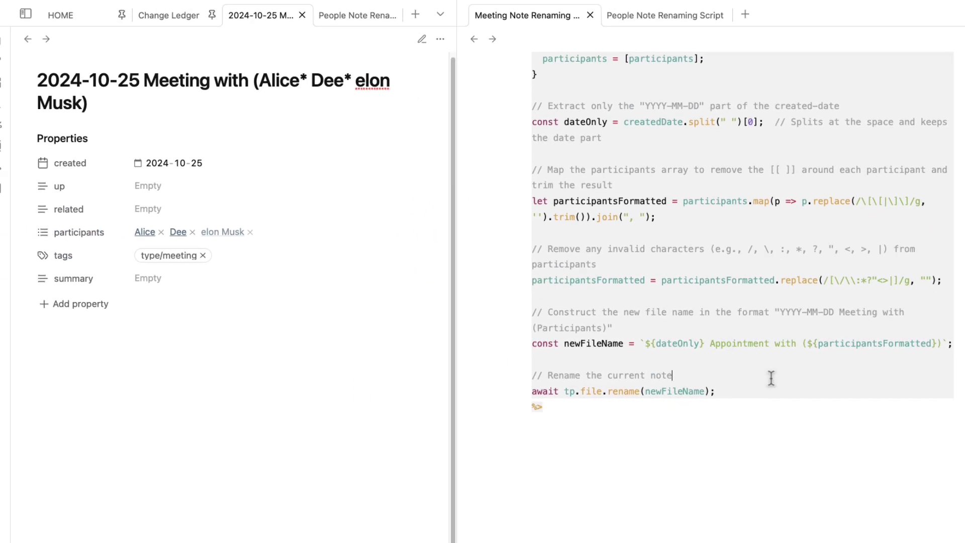
Compare the "Appointment with" wording with the note's title and run the Meeting Note Renaming Script on the note.
{"action": "double_click", "coordinate": [737, 343]}
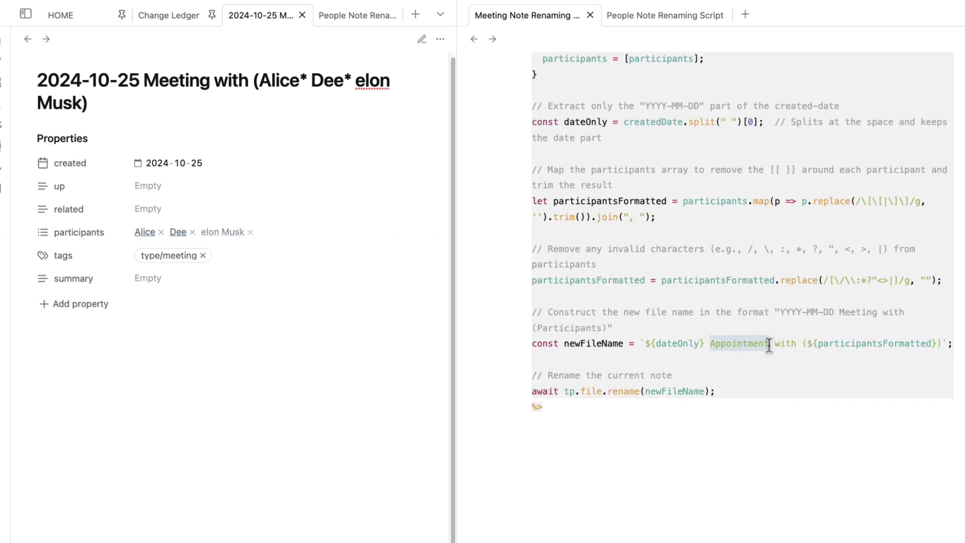
{"action": "double_click", "coordinate": [786, 343]}
{"action": "double_click", "coordinate": [186, 79]}
{"action": "double_click", "coordinate": [737, 343]}
{"action": "left_click", "coordinate": [164, 327]}
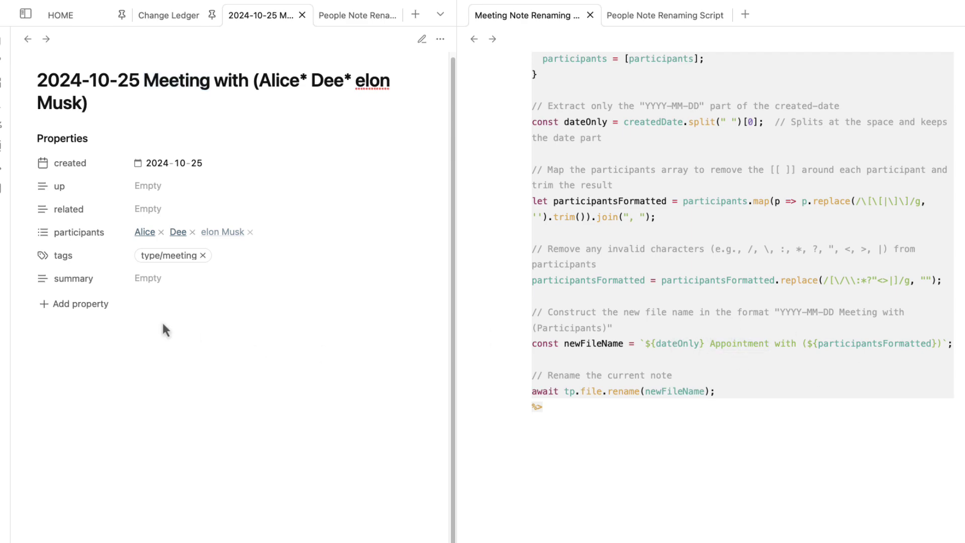
{"action": "key", "text": "super+e"}
{"action": "type", "text": "meet"}
{"action": "key", "text": "Down"}
{"action": "key", "text": "Return"}
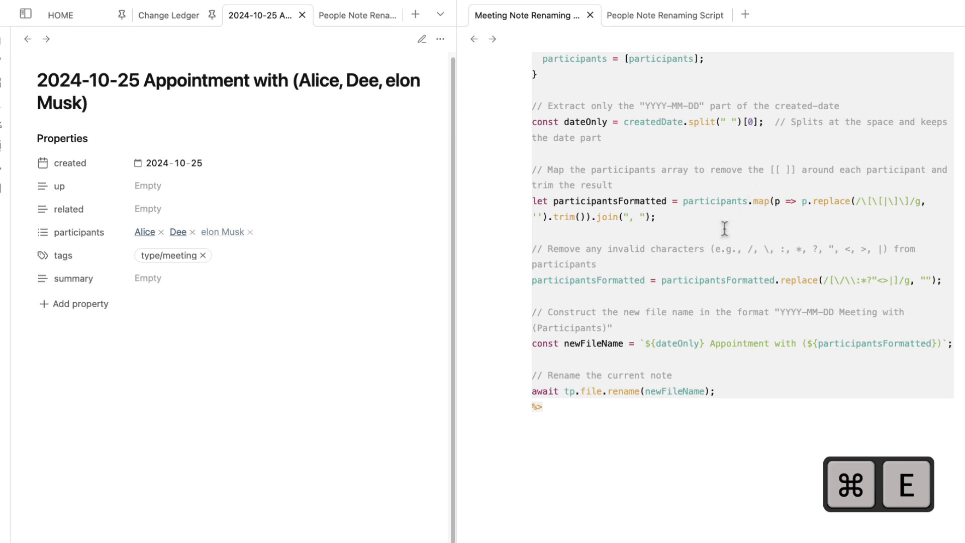
Change "Appointment" back to "Meeting" in the script's newFileName line.
{"action": "double_click", "coordinate": [739, 344]}
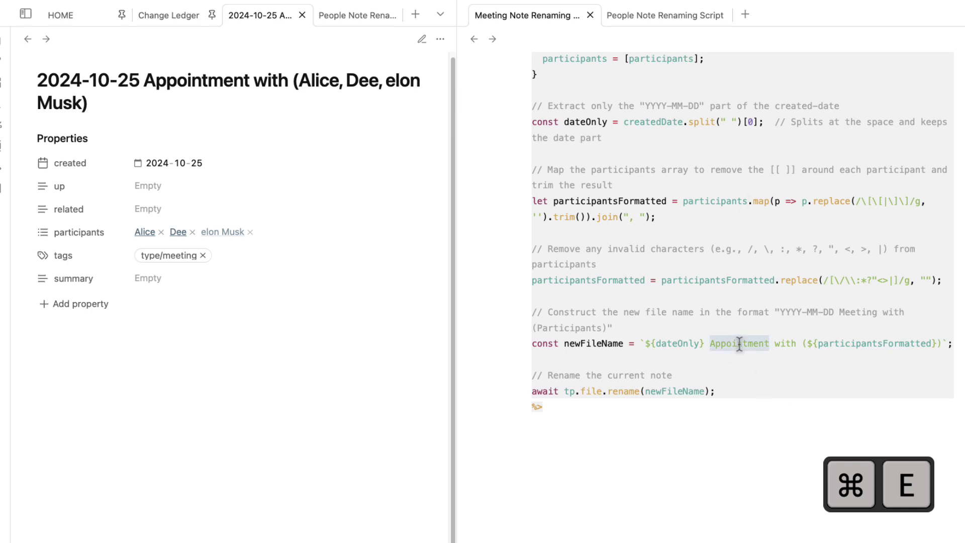
{"action": "type", "text": "Meeting"}
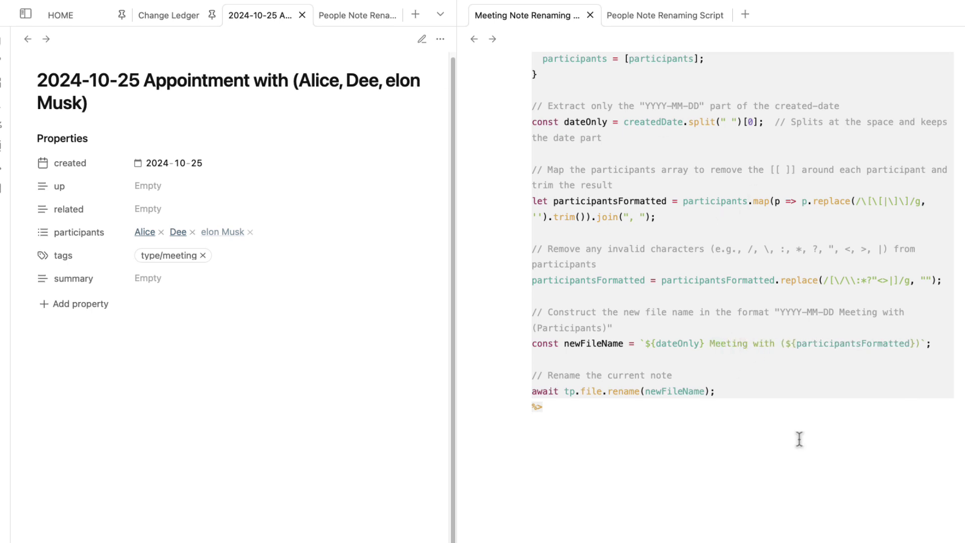
Review the Meeting Note Renaming Script from the participants frontmatter and string check through the join separator to the invalid-character removal.
{"action": "scroll", "coordinate": [808, 459], "scroll_direction": "up", "scroll_amount": 5}
{"action": "scroll", "coordinate": [842, 439], "scroll_direction": "down", "scroll_amount": 1}
{"action": "scroll", "coordinate": [843, 438], "scroll_direction": "down", "scroll_amount": 1}
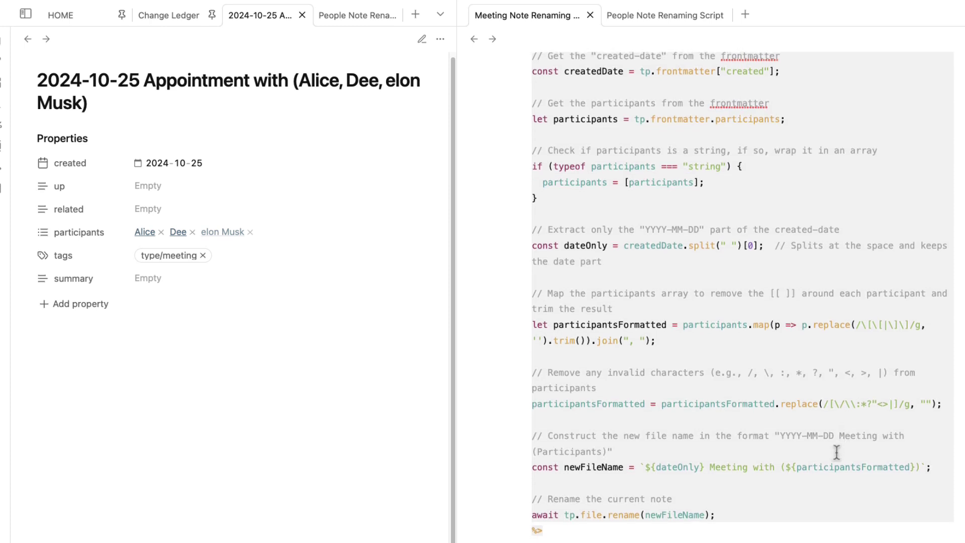
{"action": "scroll", "coordinate": [790, 373], "scroll_direction": "up", "scroll_amount": 2}
{"action": "scroll", "coordinate": [795, 362], "scroll_direction": "down", "scroll_amount": 1}
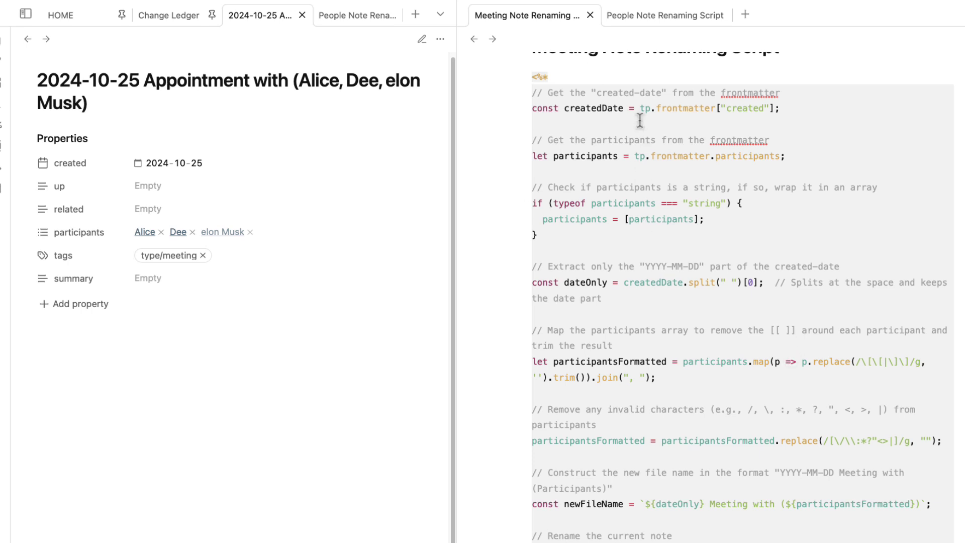
{"action": "left_click_drag", "start_coordinate": [532, 158], "coordinate": [745, 145]}
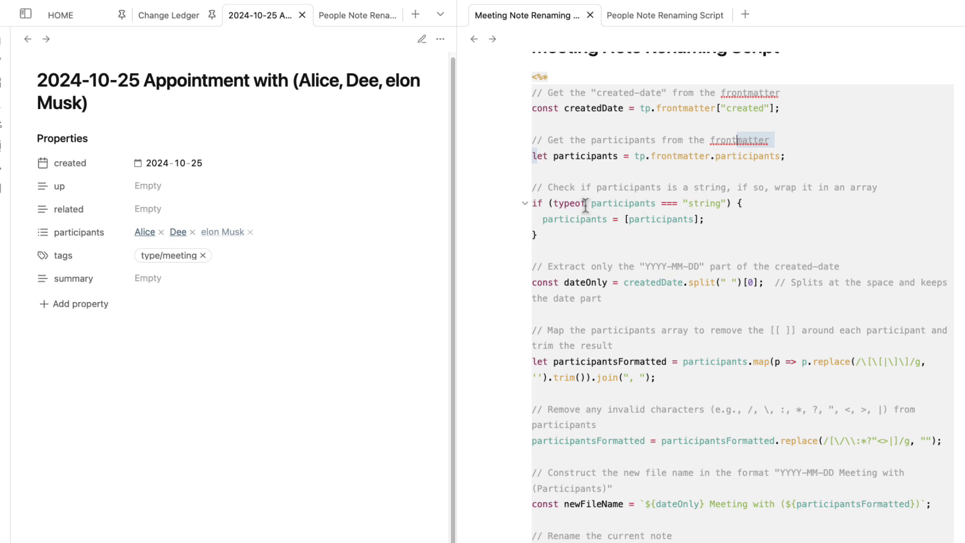
{"action": "left_click_drag", "start_coordinate": [555, 204], "coordinate": [813, 200]}
{"action": "left_click_drag", "start_coordinate": [597, 221], "coordinate": [656, 230]}
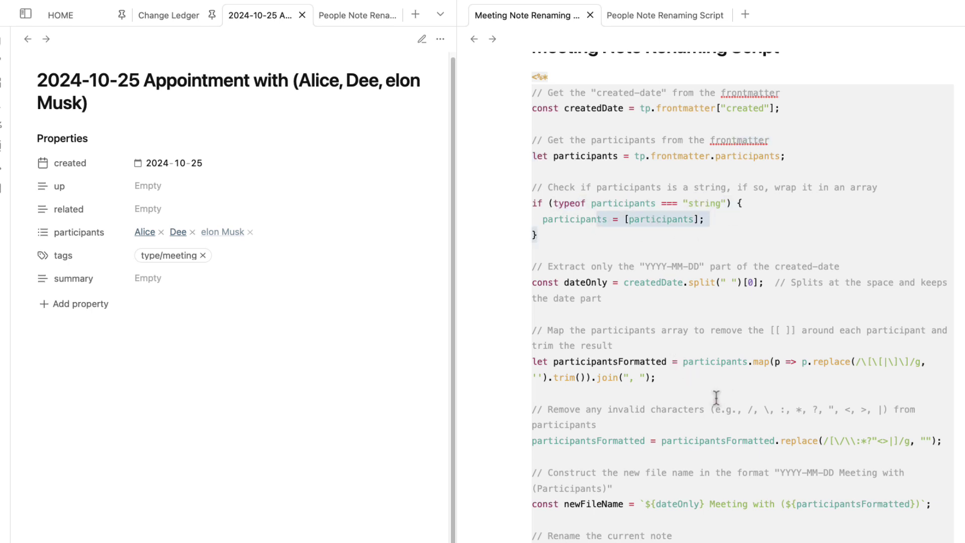
{"action": "left_click_drag", "start_coordinate": [641, 378], "coordinate": [628, 378]}
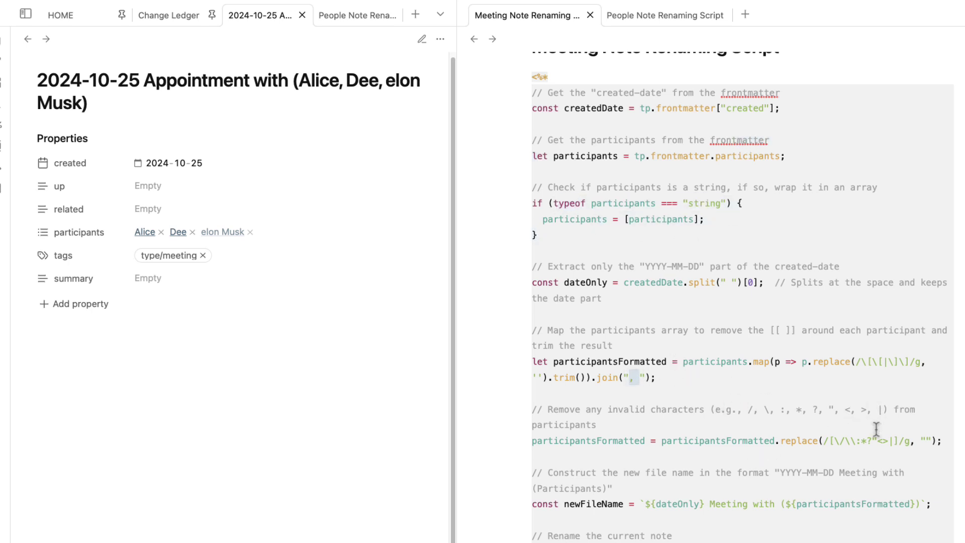
{"action": "scroll", "coordinate": [784, 452], "scroll_direction": "down", "scroll_amount": 1}
{"action": "scroll", "coordinate": [703, 351], "scroll_direction": "up", "scroll_amount": 2}
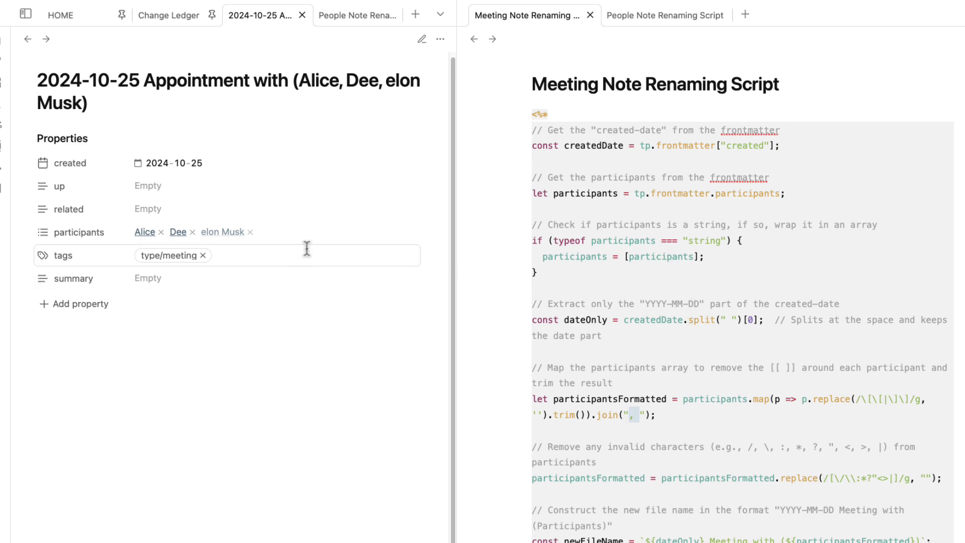
{"action": "scroll", "coordinate": [944, 143], "scroll_direction": "down", "scroll_amount": 3}
{"action": "scroll", "coordinate": [944, 142], "scroll_direction": "up", "scroll_amount": 3}
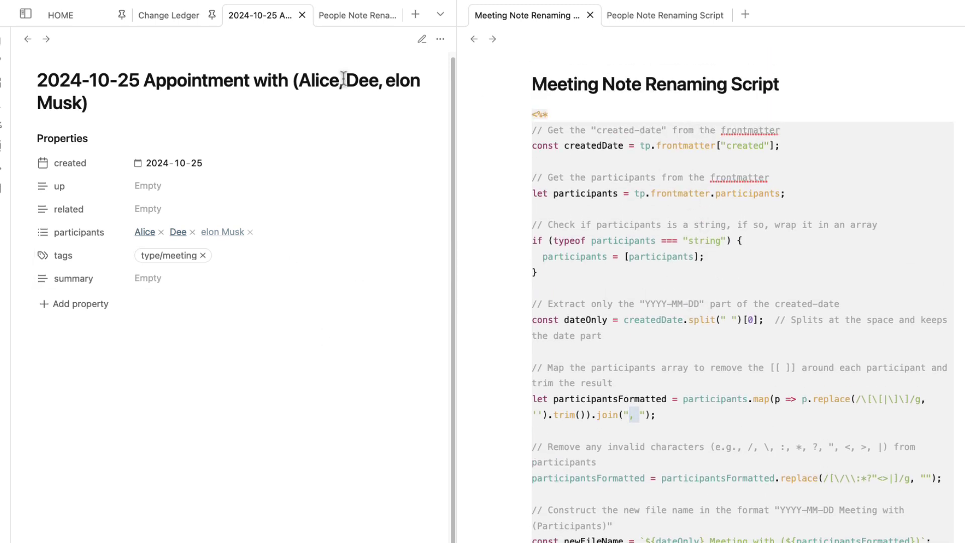
Open the second participant's linked note alongside the People Note Renaming Script and locate the script's firstName and lastName constants.
{"action": "left_click", "coordinate": [181, 235]}
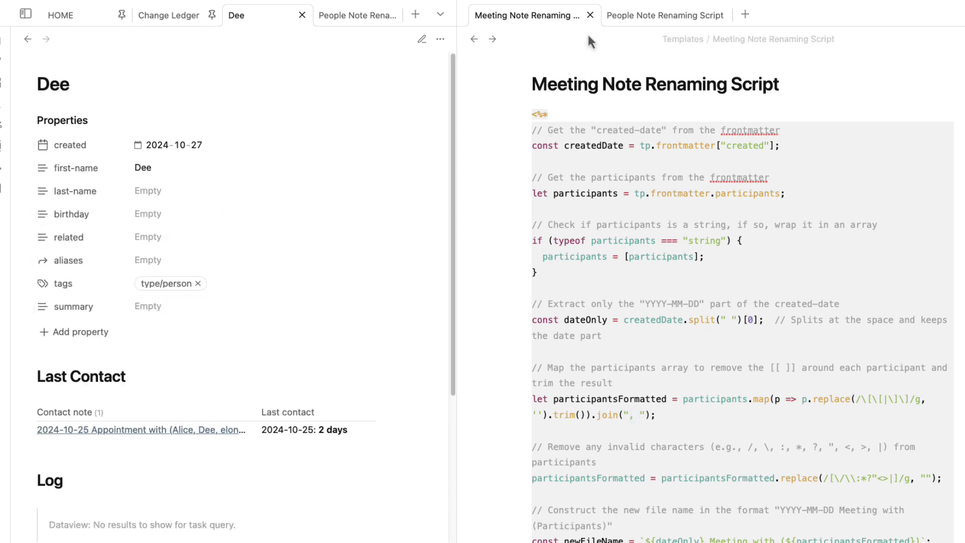
{"action": "left_click", "coordinate": [650, 21]}
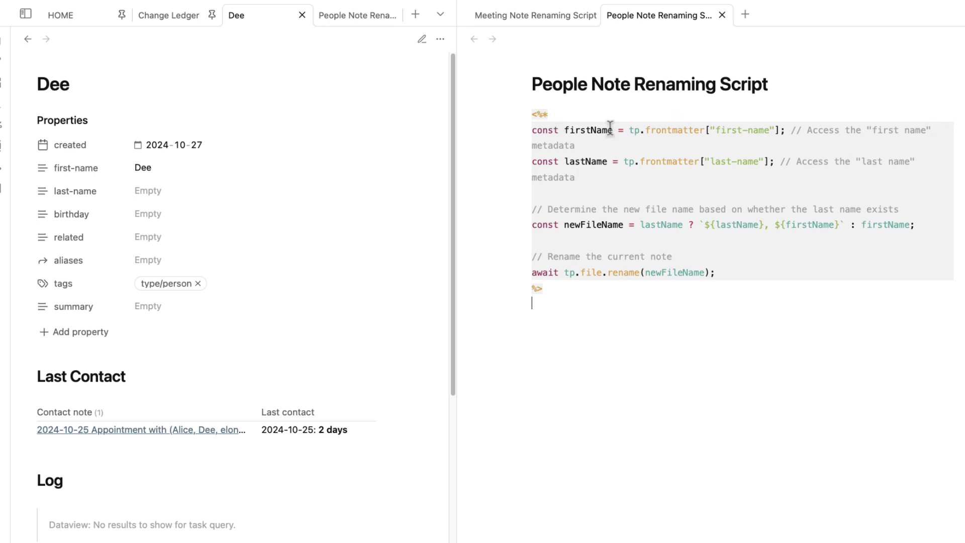
{"action": "double_click", "coordinate": [579, 130]}
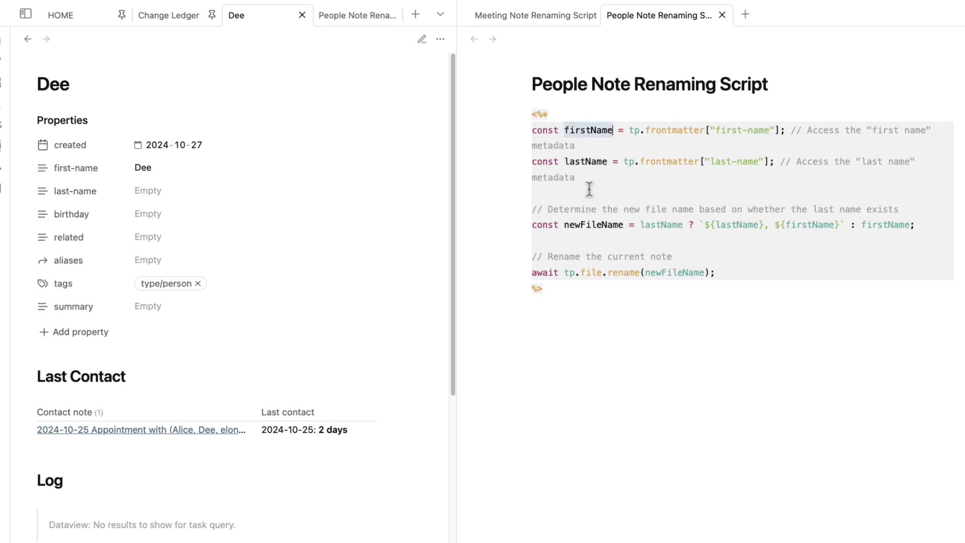
{"action": "double_click", "coordinate": [592, 161]}
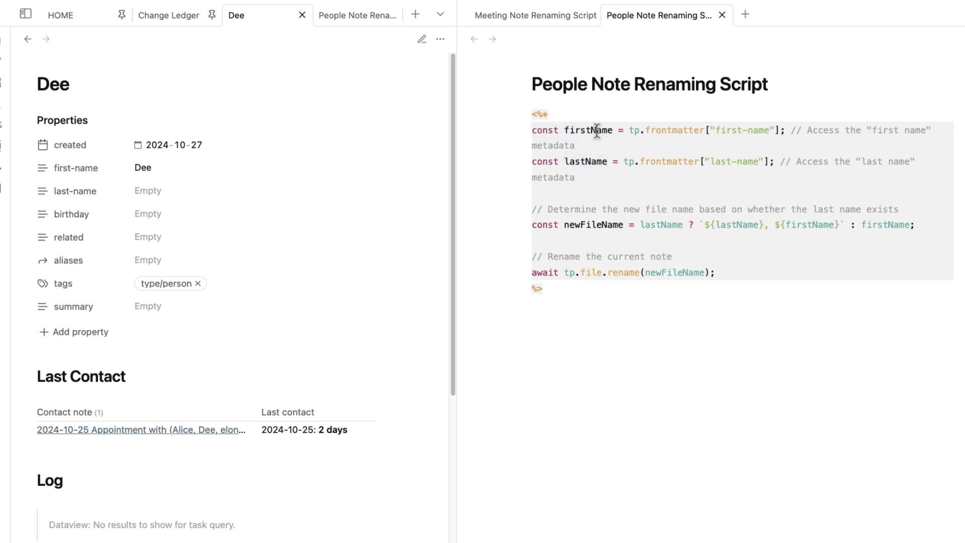
{"action": "double_click", "coordinate": [595, 132]}
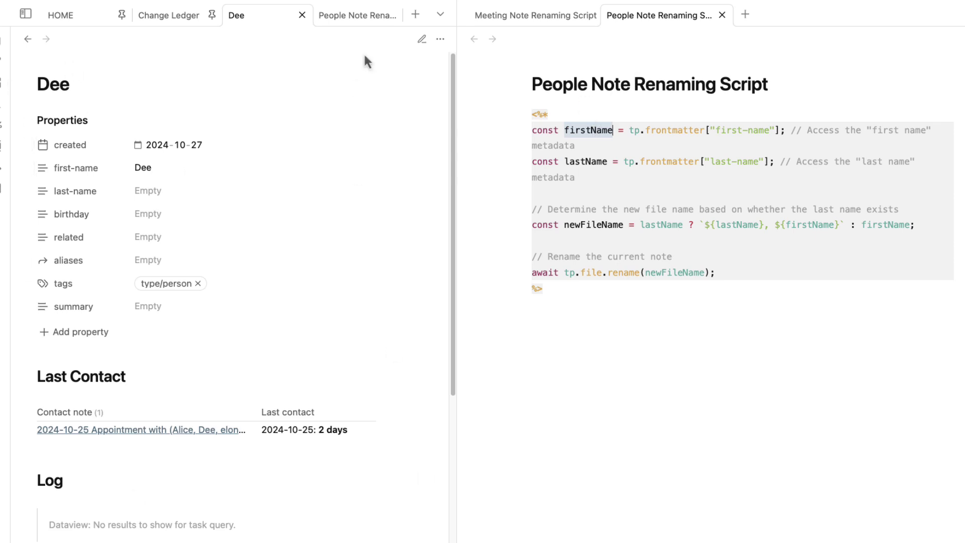
Collapse the Last Contact, Log and Tasks and Questions sections in the person note.
{"action": "left_click", "coordinate": [30, 377]}
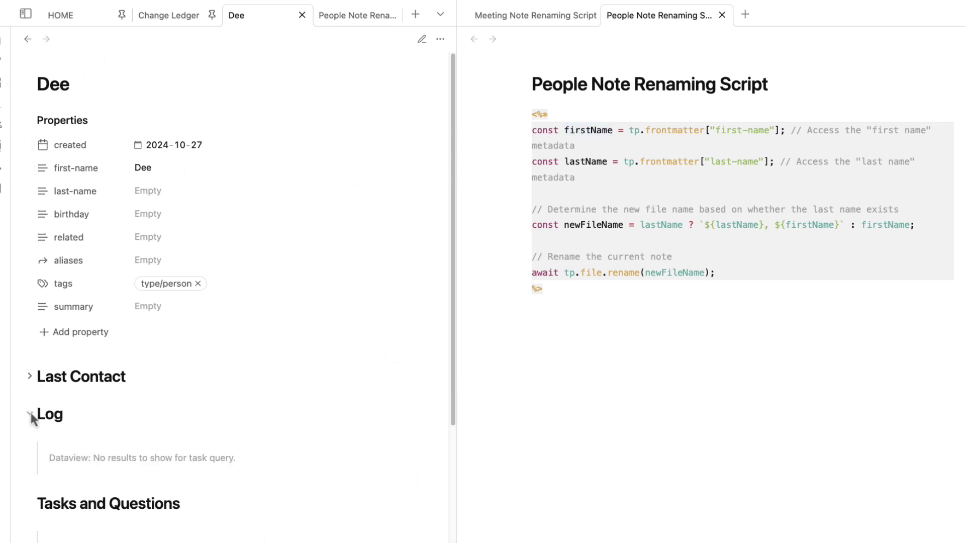
{"action": "left_click", "coordinate": [30, 414]}
{"action": "left_click", "coordinate": [31, 451]}
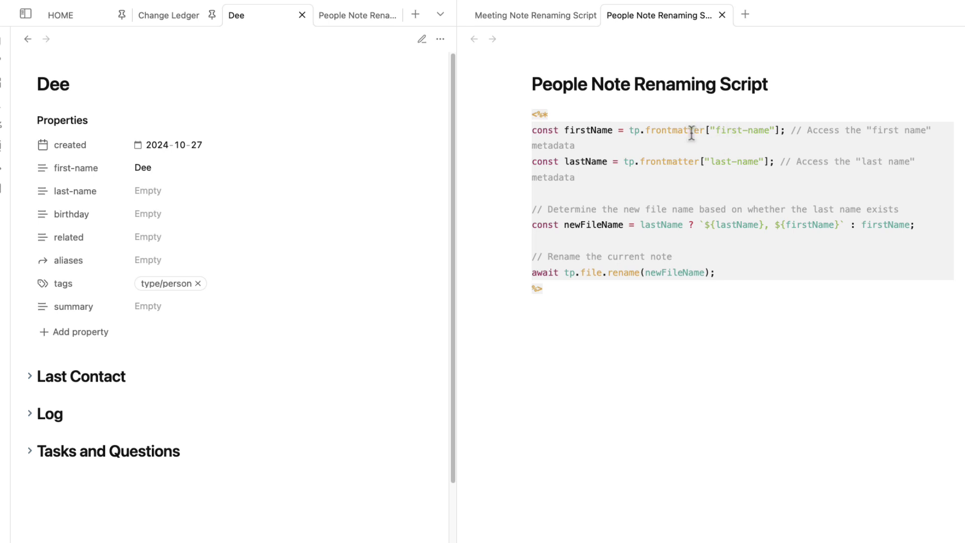
Compare the script's firstName and lastName frontmatter lookups with the first-name and last-name properties in the person note.
{"action": "double_click", "coordinate": [649, 130]}
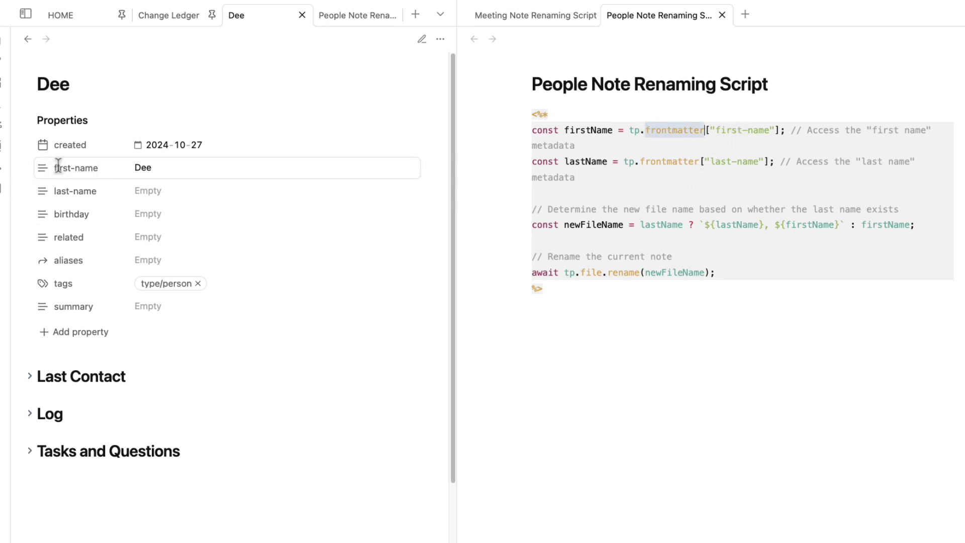
{"action": "left_click_drag", "start_coordinate": [58, 167], "coordinate": [112, 168]}
{"action": "left_click", "coordinate": [671, 161]}
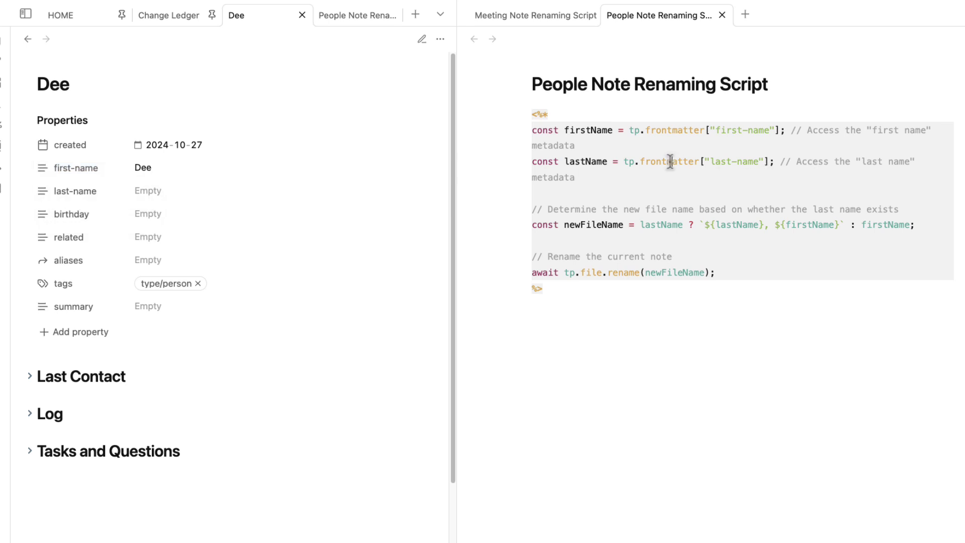
{"action": "left_click_drag", "start_coordinate": [777, 131], "coordinate": [628, 131]}
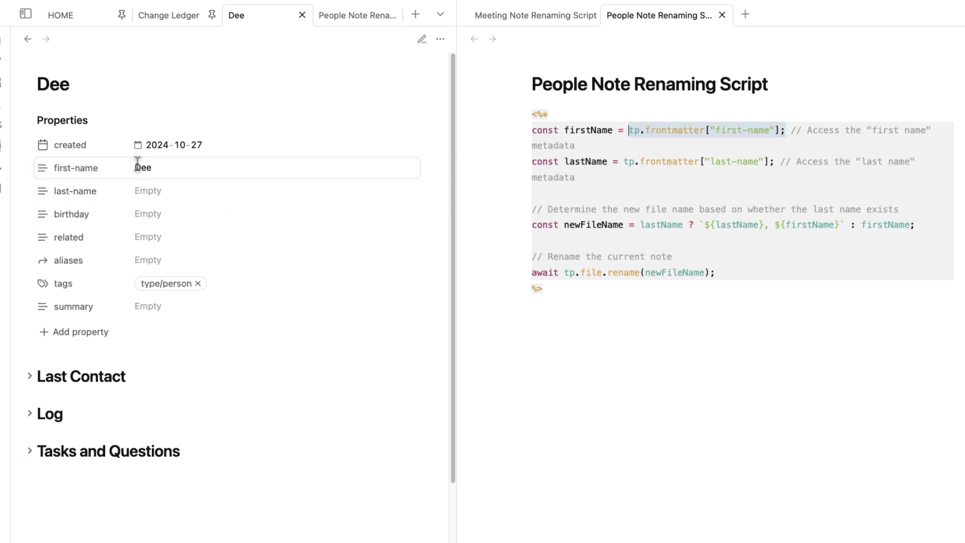
{"action": "double_click", "coordinate": [578, 130]}
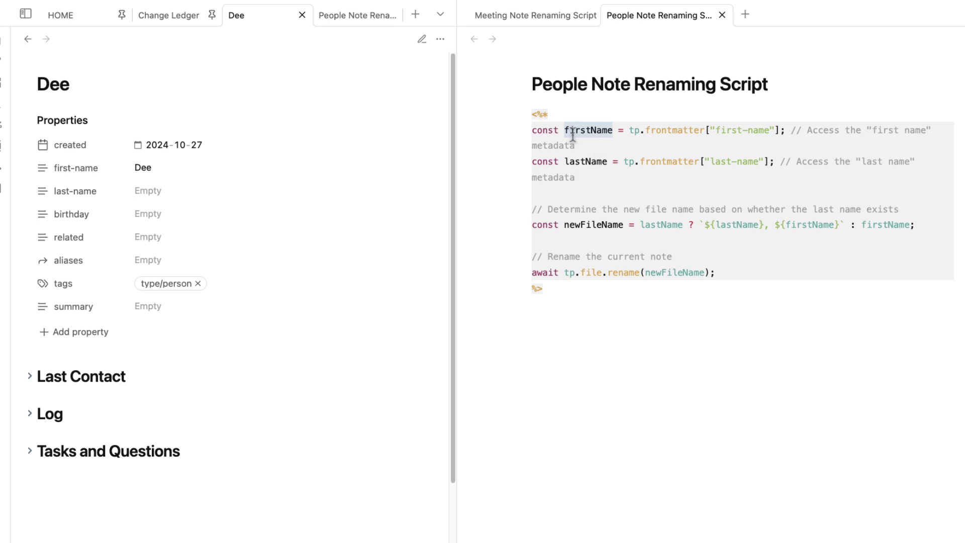
{"action": "left_click", "coordinate": [591, 161]}
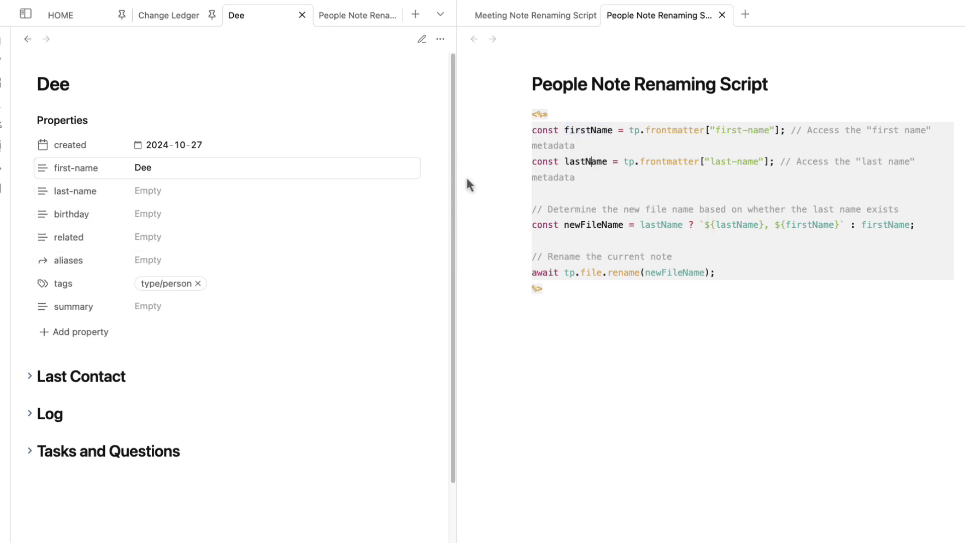
{"action": "double_click", "coordinate": [595, 130]}
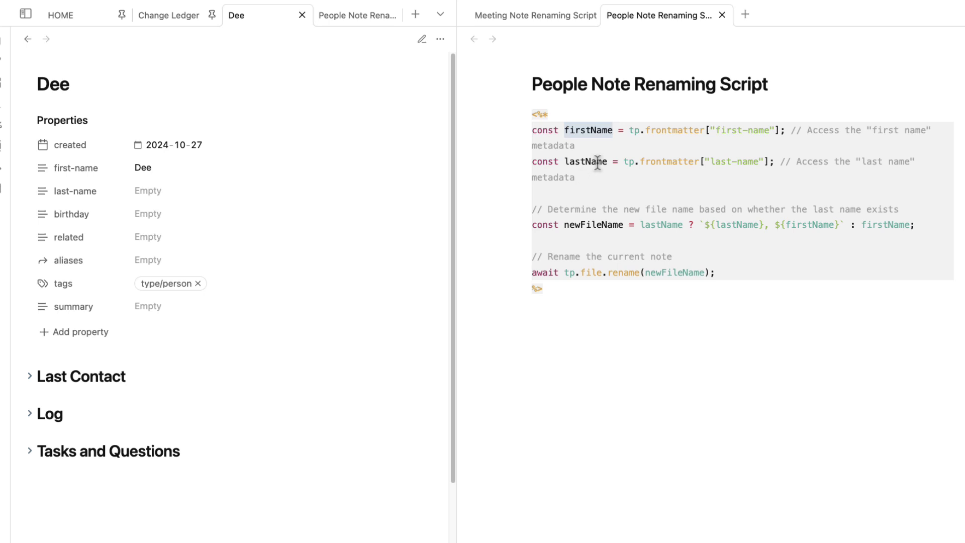
{"action": "double_click", "coordinate": [597, 161]}
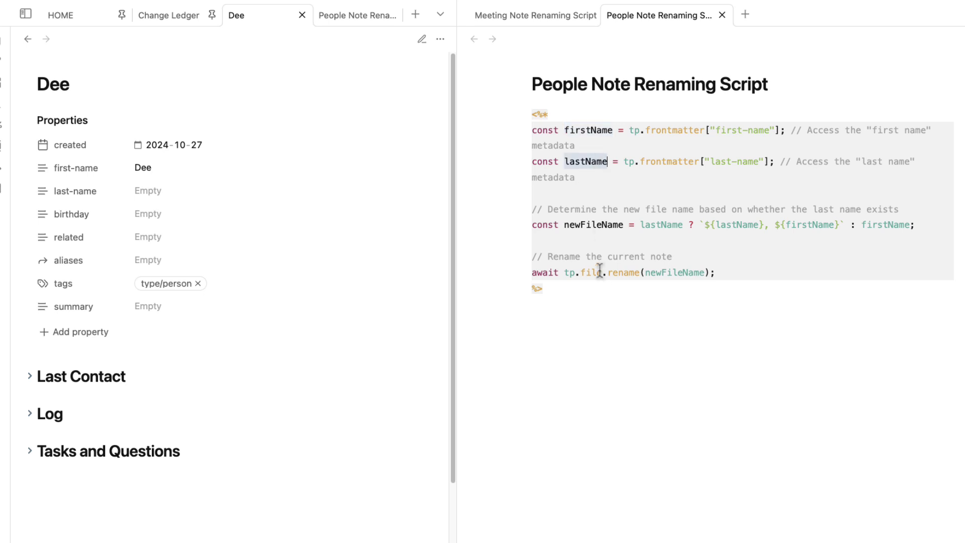
Examine the newFileName line's lastName condition, its two name variables and the comment describing the last-name check.
{"action": "double_click", "coordinate": [593, 224]}
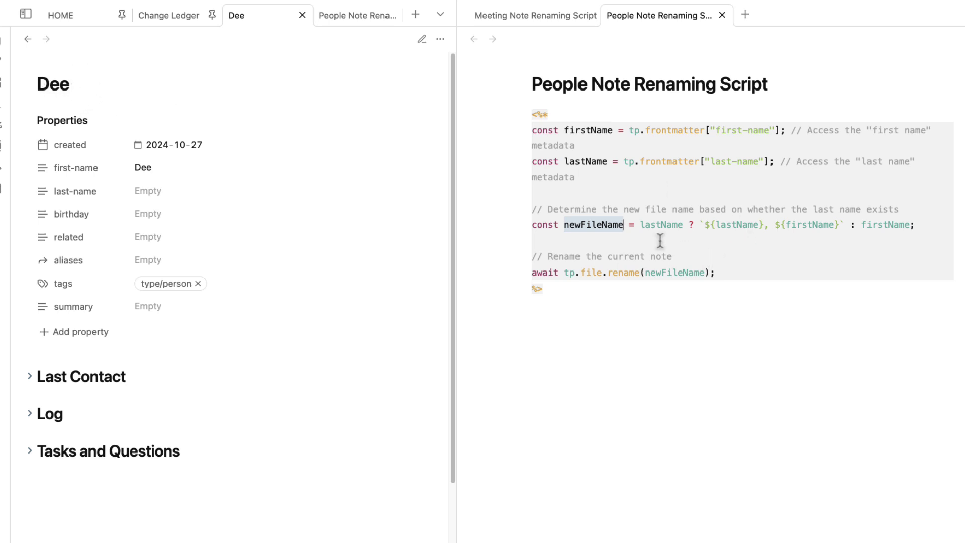
{"action": "double_click", "coordinate": [663, 224]}
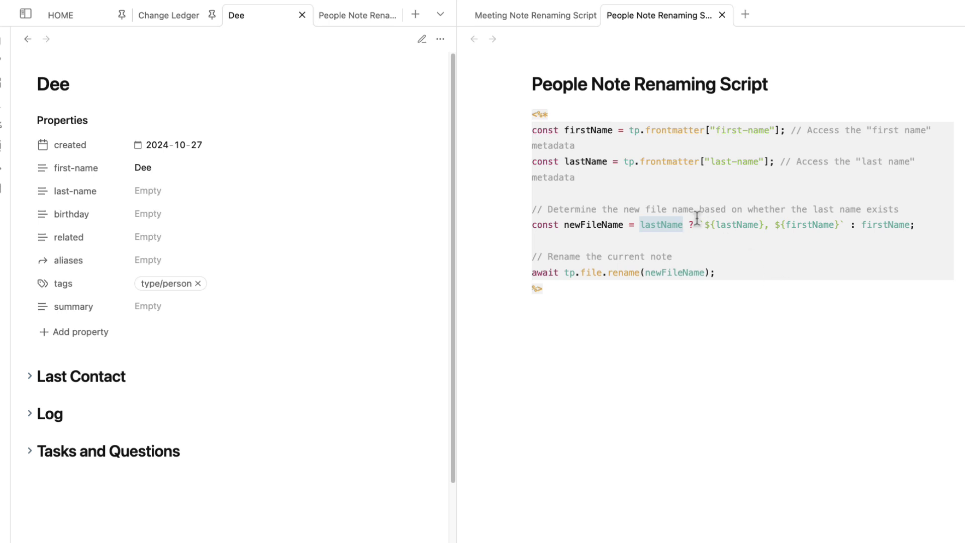
{"action": "double_click", "coordinate": [729, 225]}
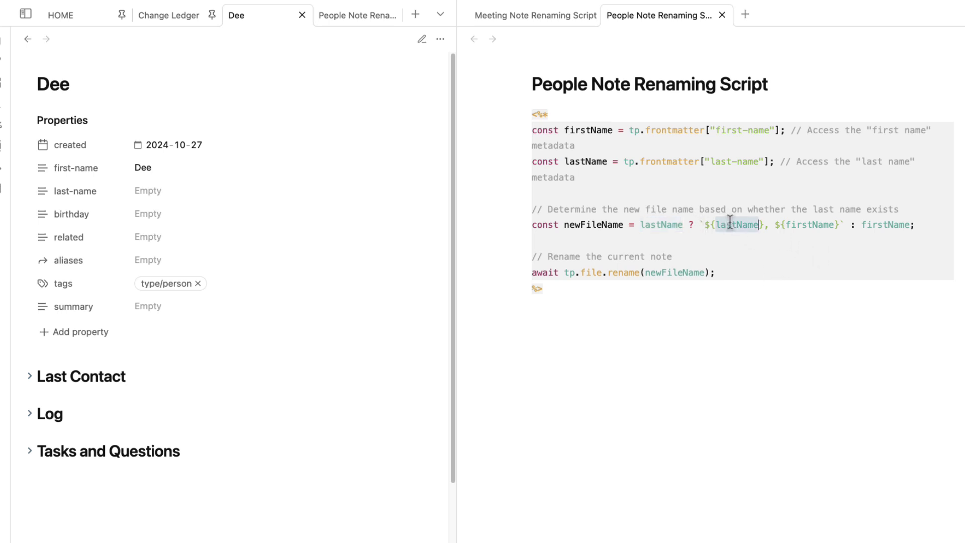
{"action": "double_click", "coordinate": [813, 224]}
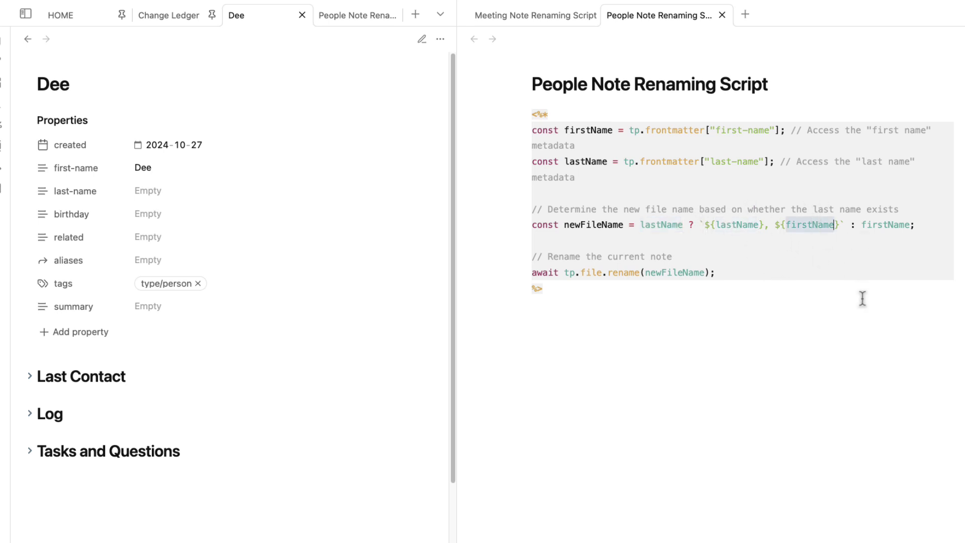
{"action": "left_click", "coordinate": [663, 221]}
{"action": "left_click_drag", "start_coordinate": [569, 211], "coordinate": [892, 211]}
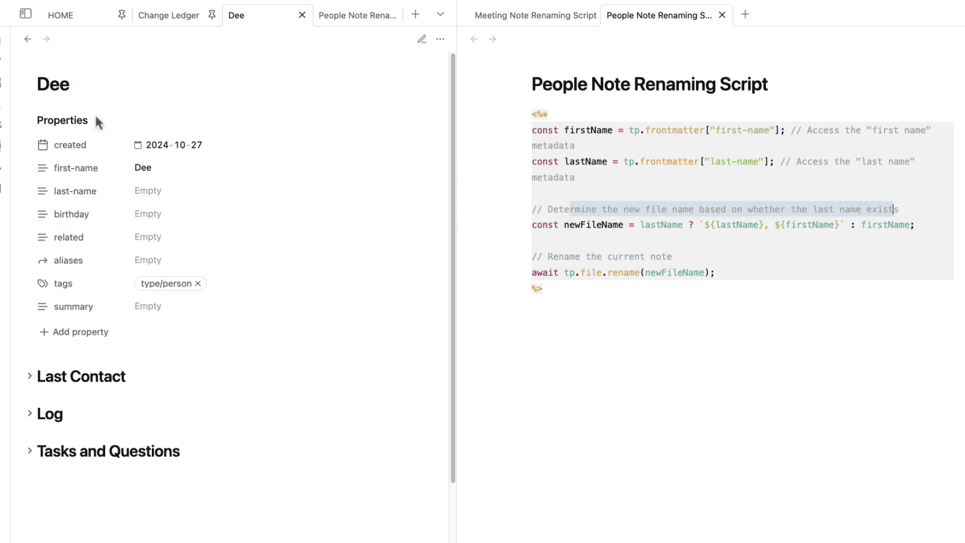
{"action": "left_click_drag", "start_coordinate": [637, 224], "coordinate": [939, 230]}
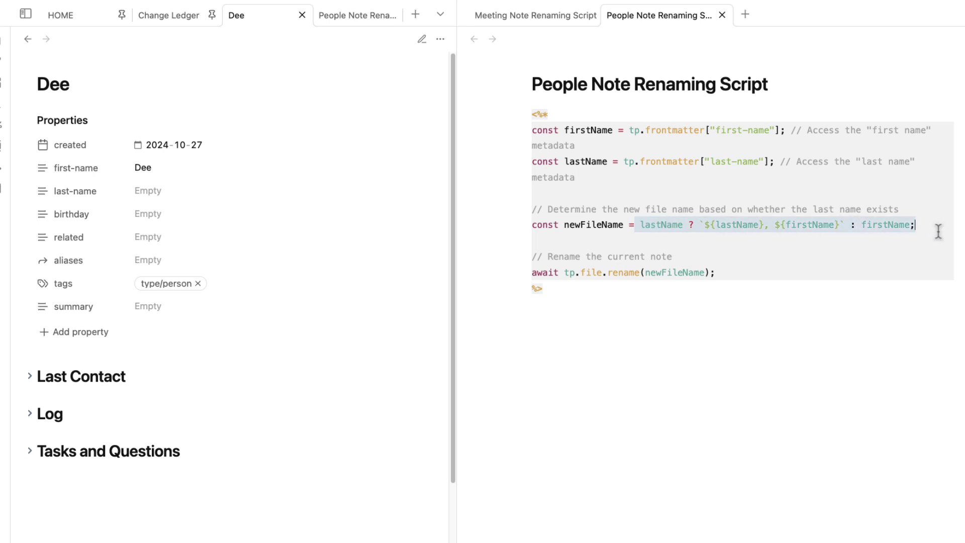
Fill in the person's last-name property and run the People Note Renaming Script on the note.
{"action": "left_click", "coordinate": [160, 191]}
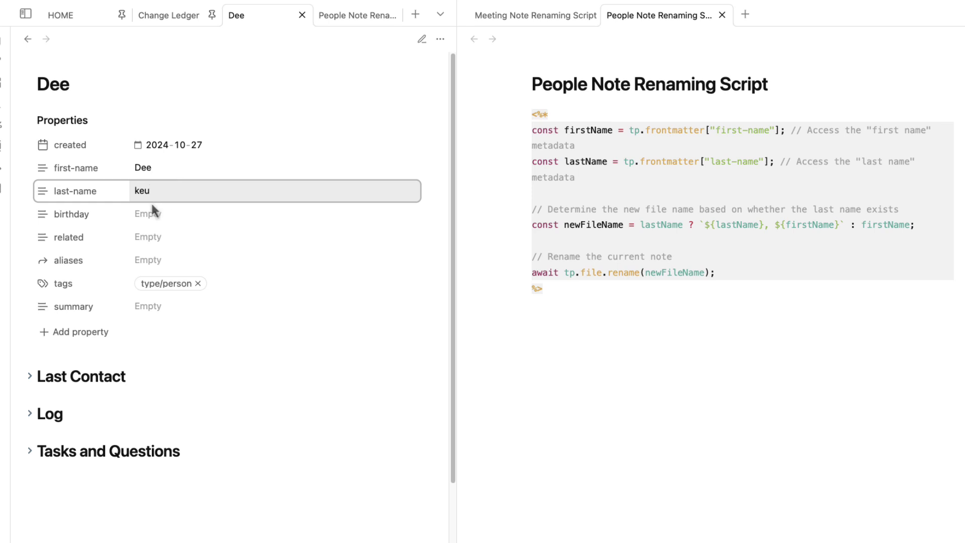
{"action": "key", "text": "Return"}
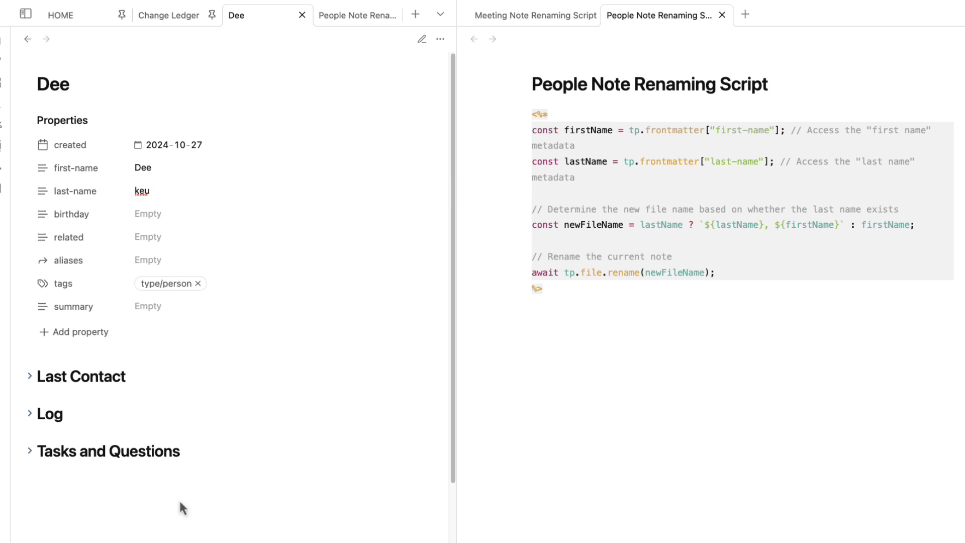
{"action": "key", "text": "alt+e"}
{"action": "type", "text": "peo"}
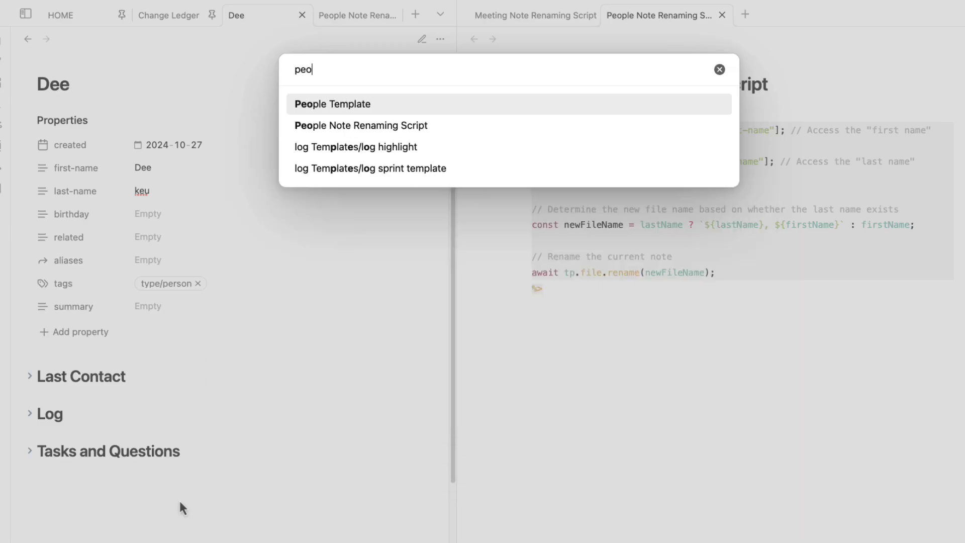
{"action": "key", "text": "Down"}
{"action": "key", "text": "Return"}
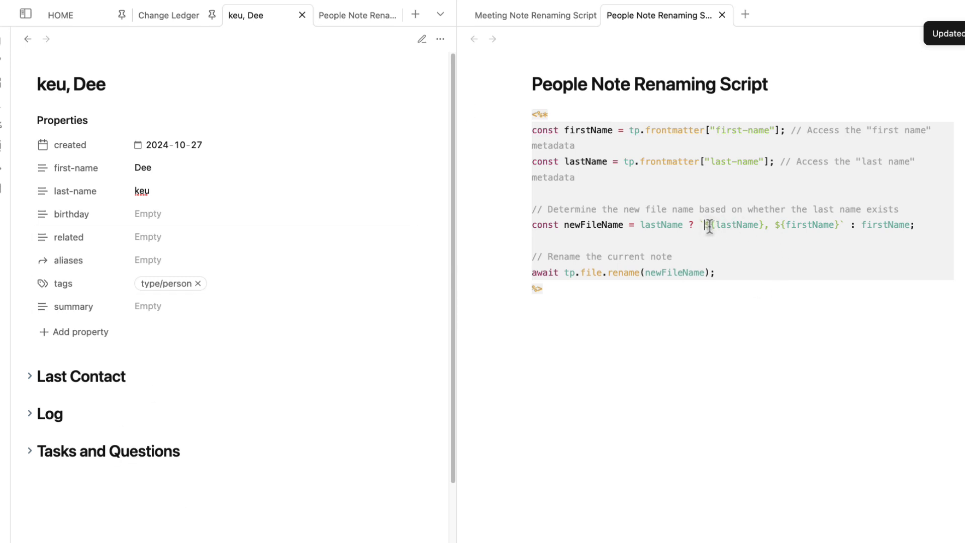
Compare the lastName, comma and firstName parts of the newFileName line with the person note's title.
{"action": "left_click_drag", "start_coordinate": [704, 225], "coordinate": [763, 225]}
{"action": "left_click", "coordinate": [45, 84]}
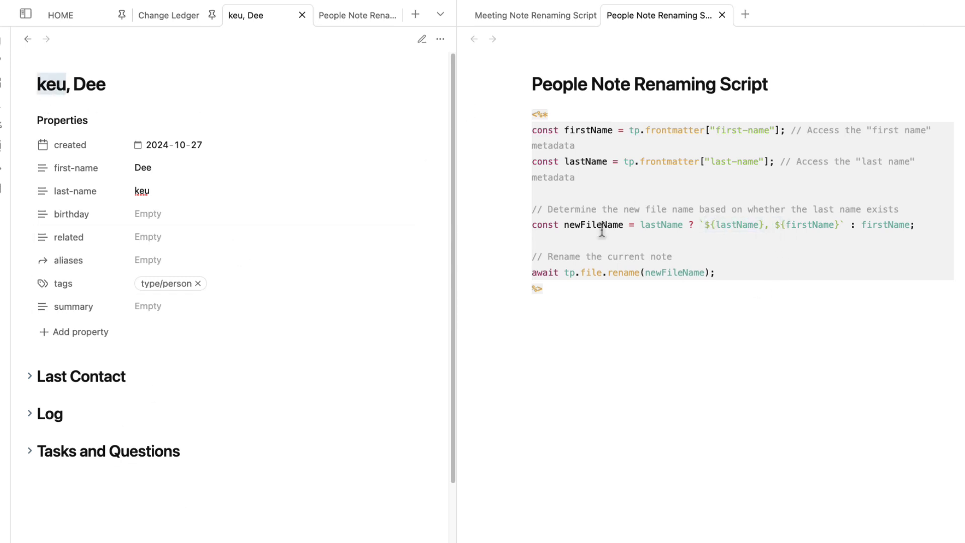
{"action": "left_click", "coordinate": [71, 87]}
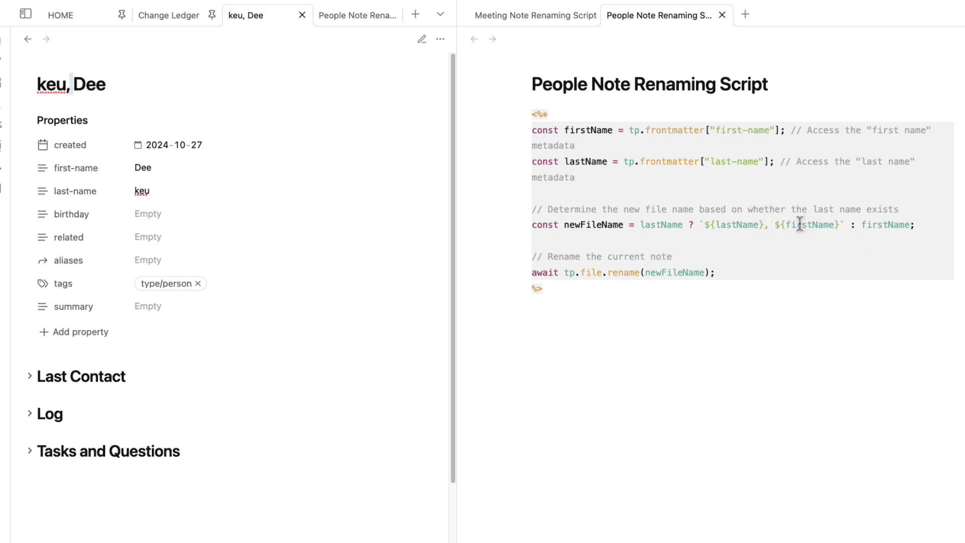
{"action": "left_click_drag", "start_coordinate": [773, 225], "coordinate": [838, 225]}
{"action": "double_click", "coordinate": [83, 86]}
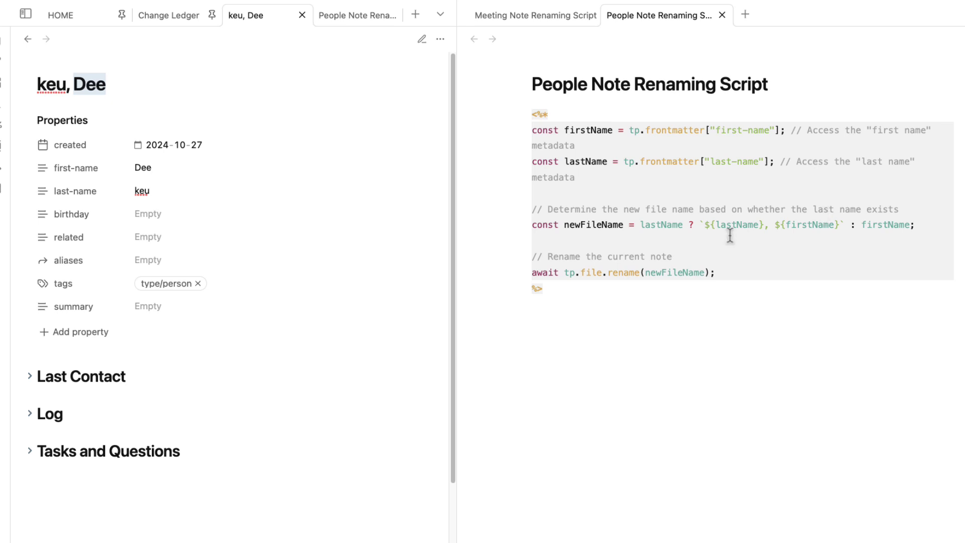
{"action": "left_click", "coordinate": [691, 225]}
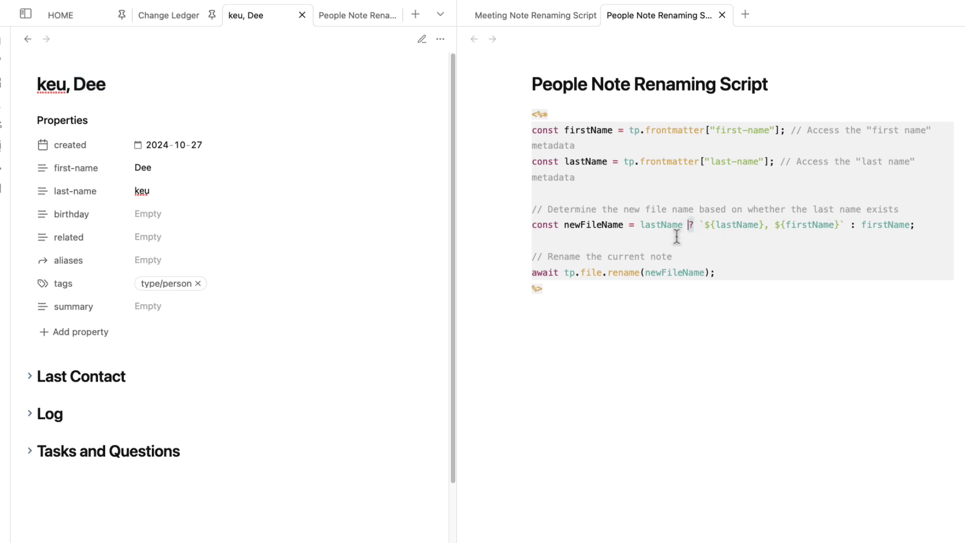
Clear the person note's last-name property and examine the newFileName line's lastName condition with its firstName fallback.
{"action": "left_click_drag", "start_coordinate": [640, 225], "coordinate": [920, 225]}
{"action": "left_click_drag", "start_coordinate": [694, 224], "coordinate": [642, 225]}
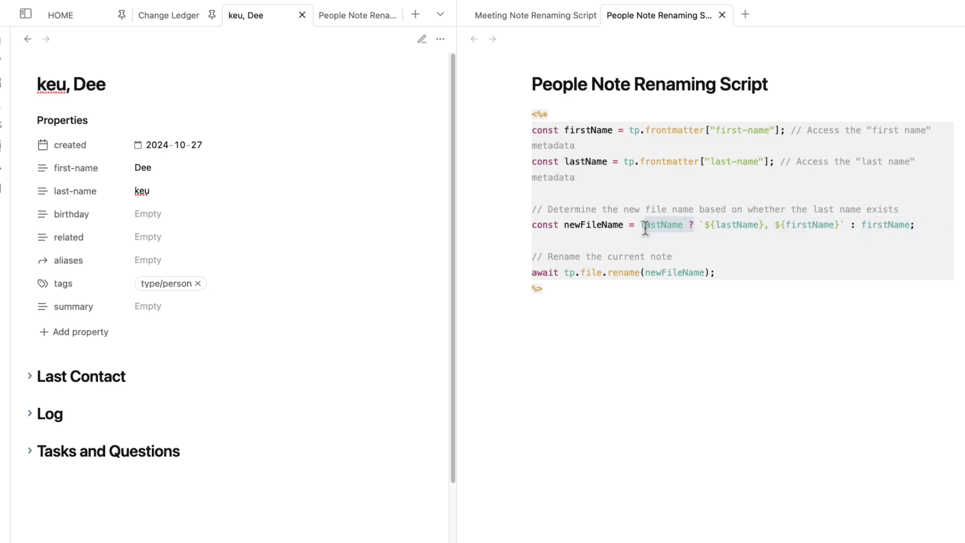
{"action": "double_click", "coordinate": [145, 193]}
{"action": "key", "text": "BackSpace"}
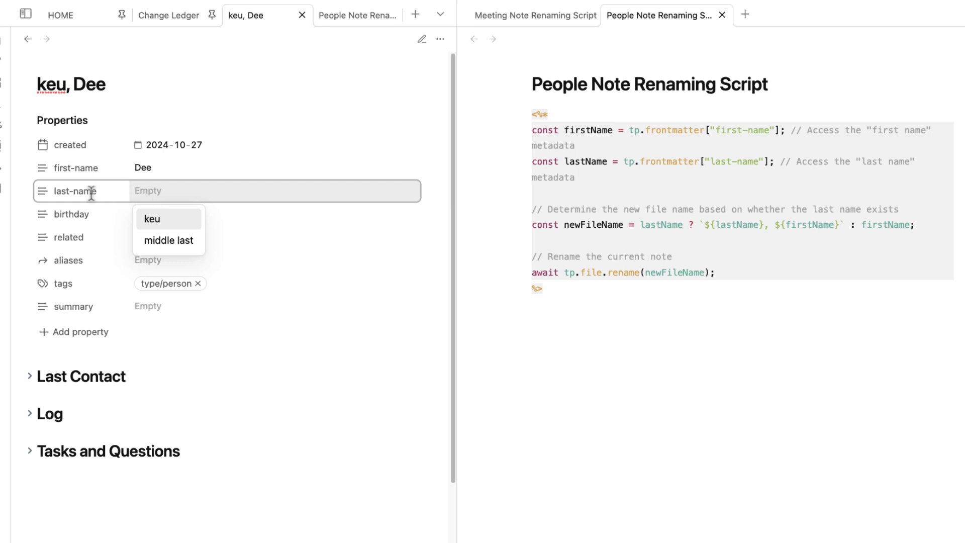
{"action": "left_click", "coordinate": [390, 498]}
{"action": "double_click", "coordinate": [659, 224]}
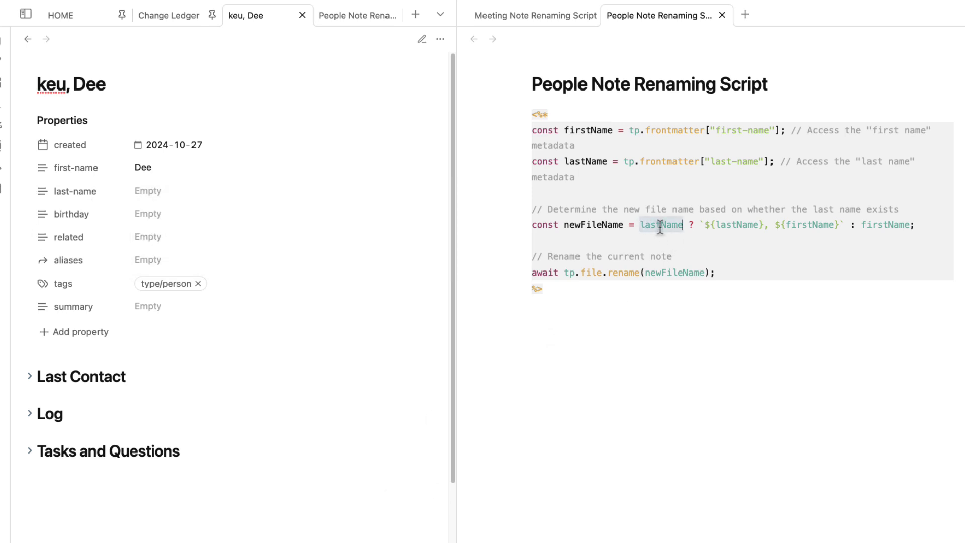
{"action": "left_click_drag", "start_coordinate": [693, 225], "coordinate": [915, 225]}
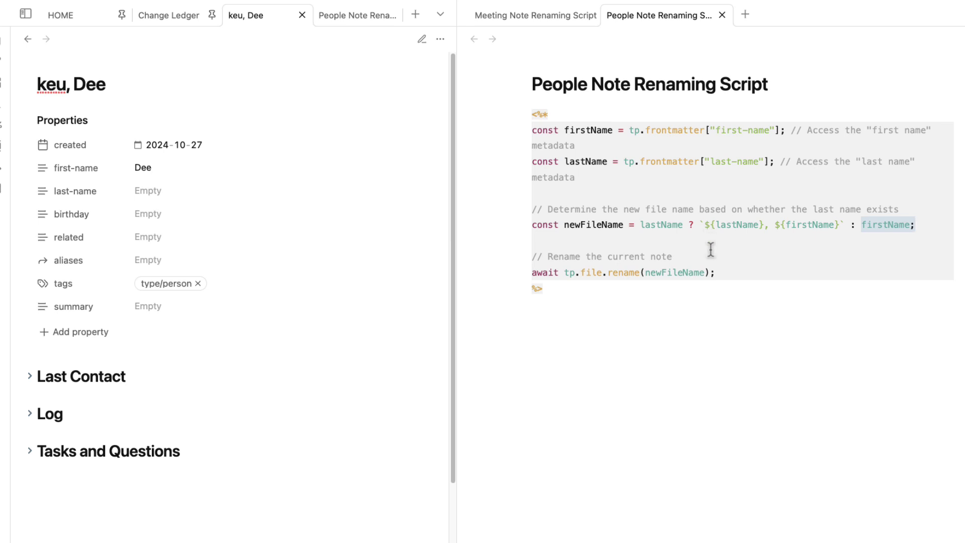
Run the People Note Renaming Script on the person note and examine the script's tp.file.rename(newFileName) line with its comment.
{"action": "left_click", "coordinate": [147, 486]}
{"action": "key", "text": "super+e"}
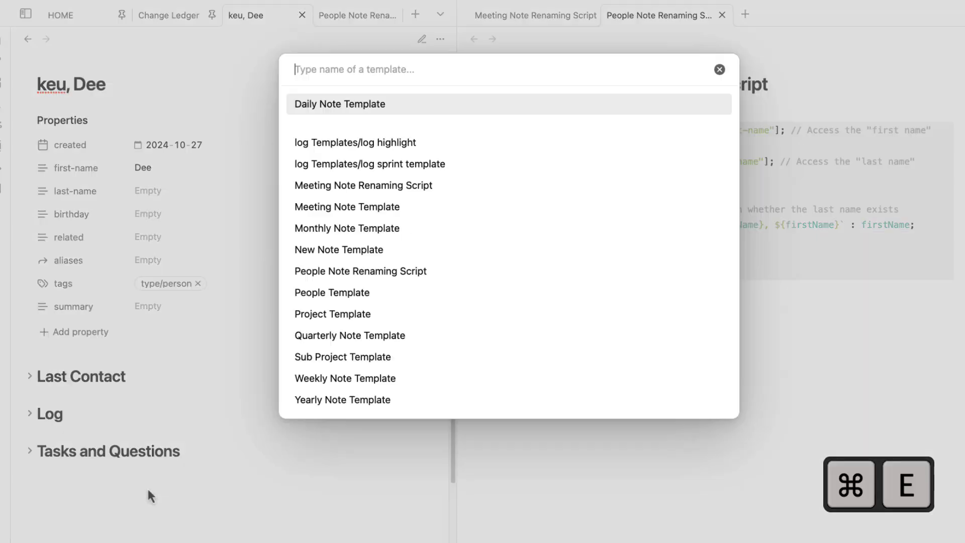
{"action": "type", "text": "people"}
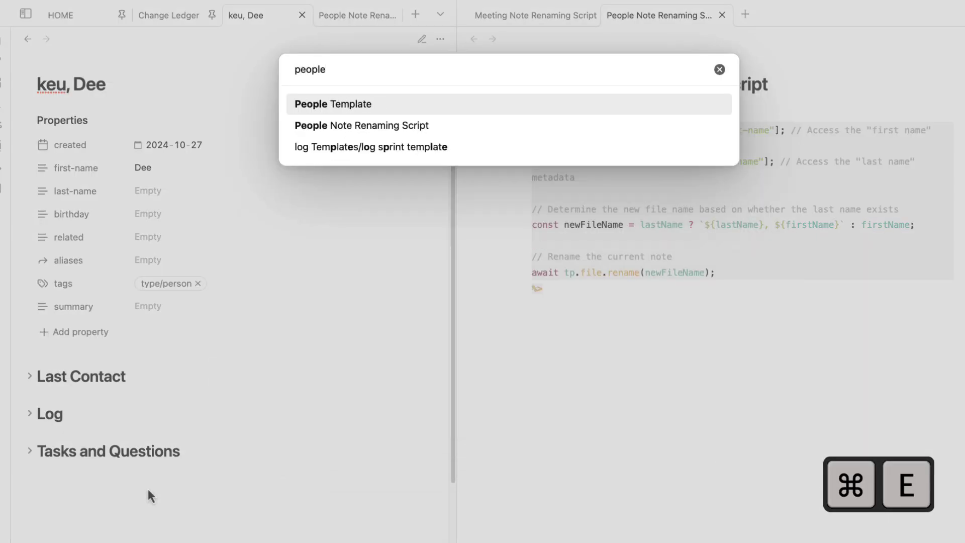
{"action": "key", "text": "Down"}
{"action": "key", "text": "Return"}
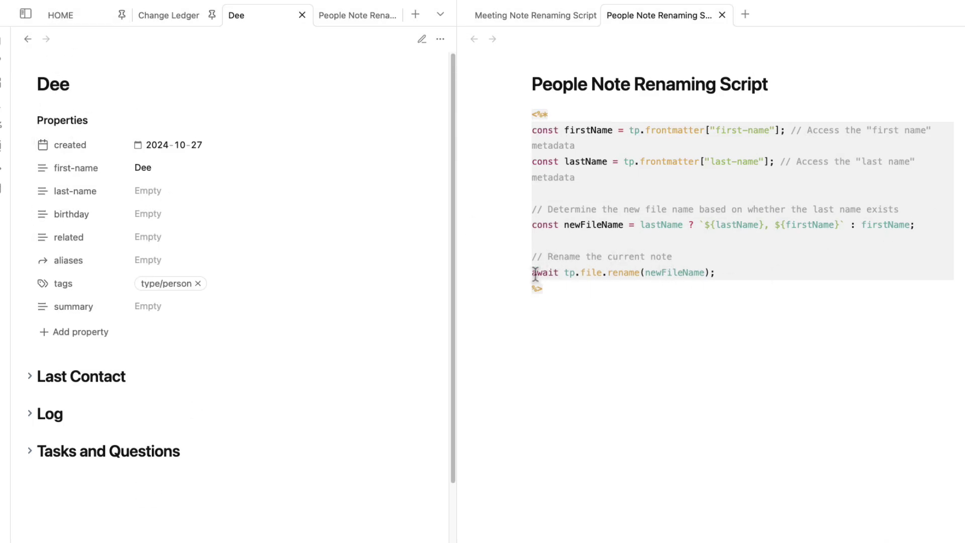
{"action": "left_click_drag", "start_coordinate": [565, 257], "coordinate": [670, 257]}
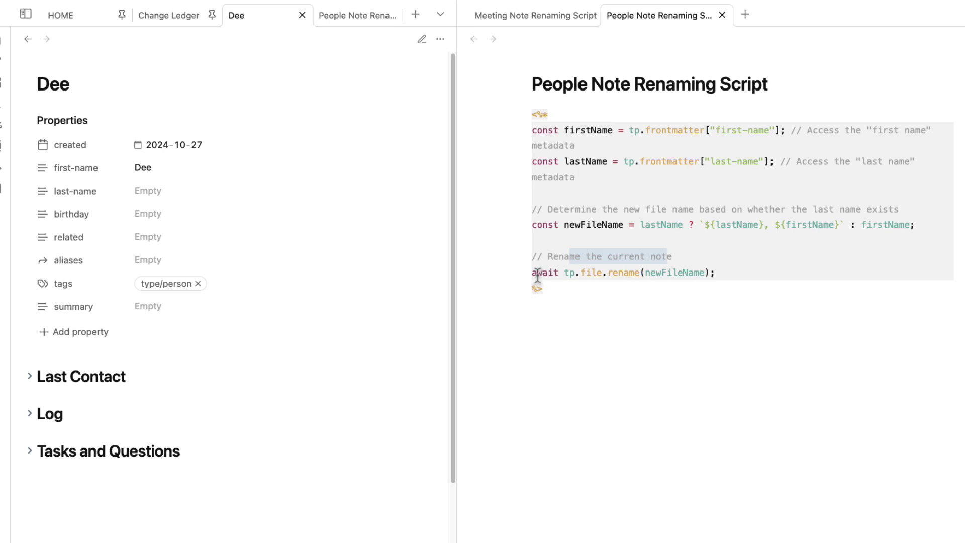
{"action": "left_click_drag", "start_coordinate": [536, 272], "coordinate": [784, 269]}
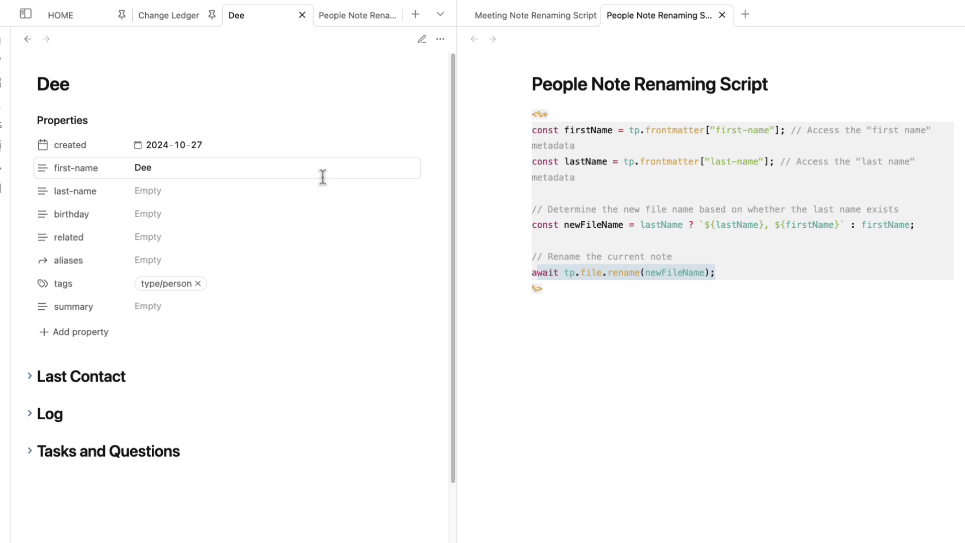
View the Templater plugin's settings, then review the complete code block of the People Note Renaming Script.
{"action": "left_click", "coordinate": [25, 13]}
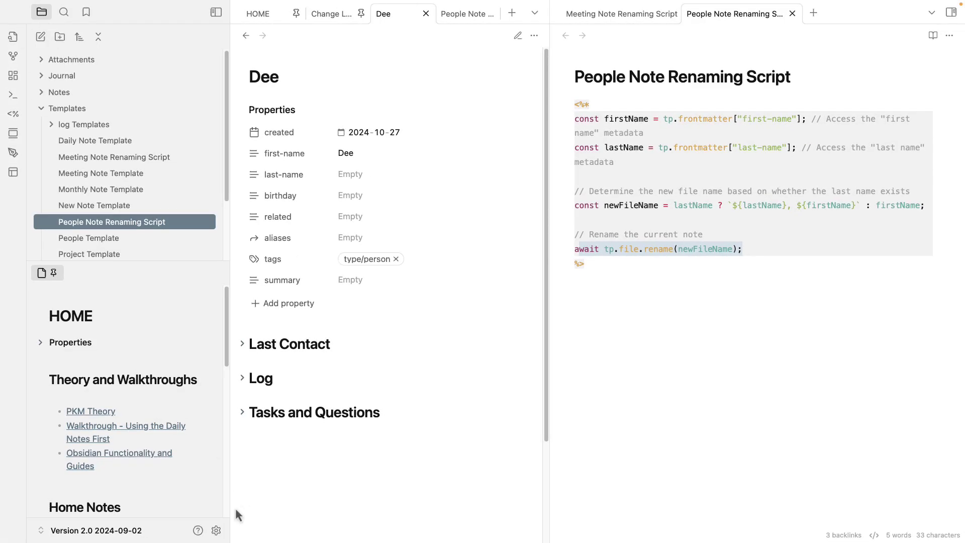
{"action": "left_click", "coordinate": [216, 530]}
{"action": "scroll", "coordinate": [193, 462], "scroll_direction": "down", "scroll_amount": 1}
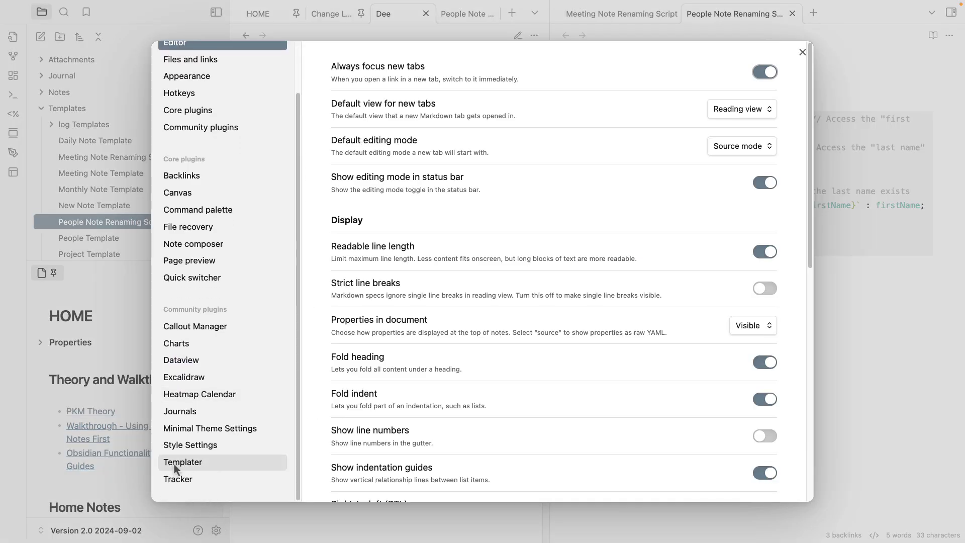
{"action": "left_click", "coordinate": [205, 465]}
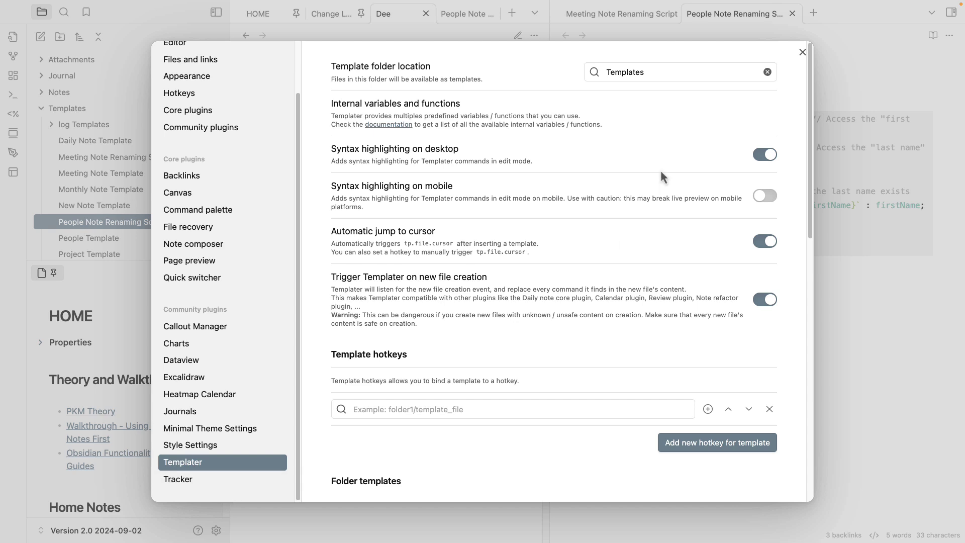
{"action": "left_click", "coordinate": [802, 53]}
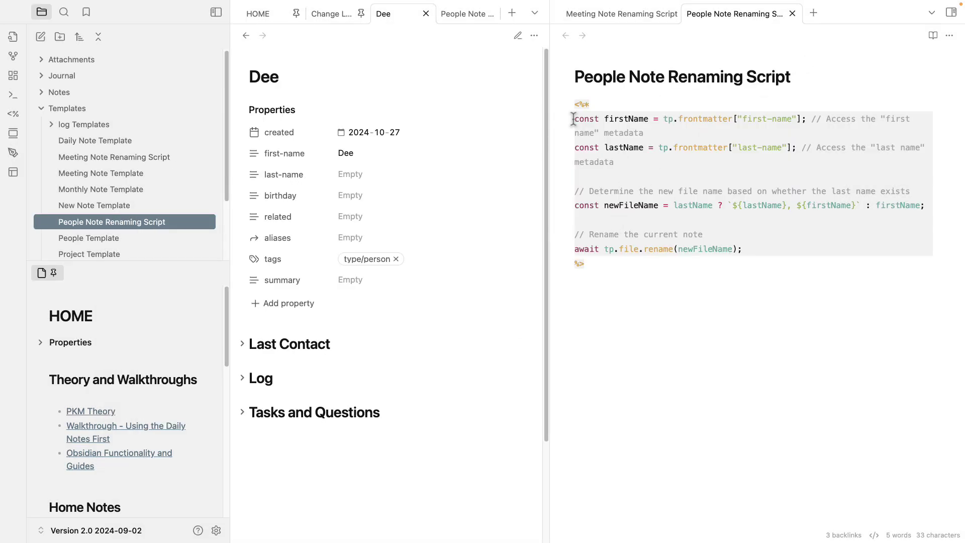
{"action": "left_click_drag", "start_coordinate": [658, 261], "coordinate": [569, 84]}
{"action": "left_click", "coordinate": [861, 310]}
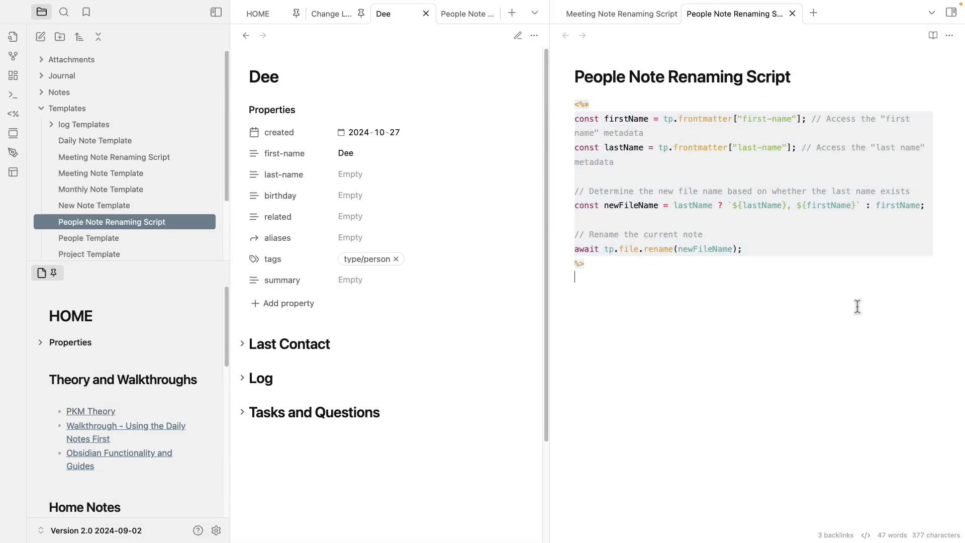